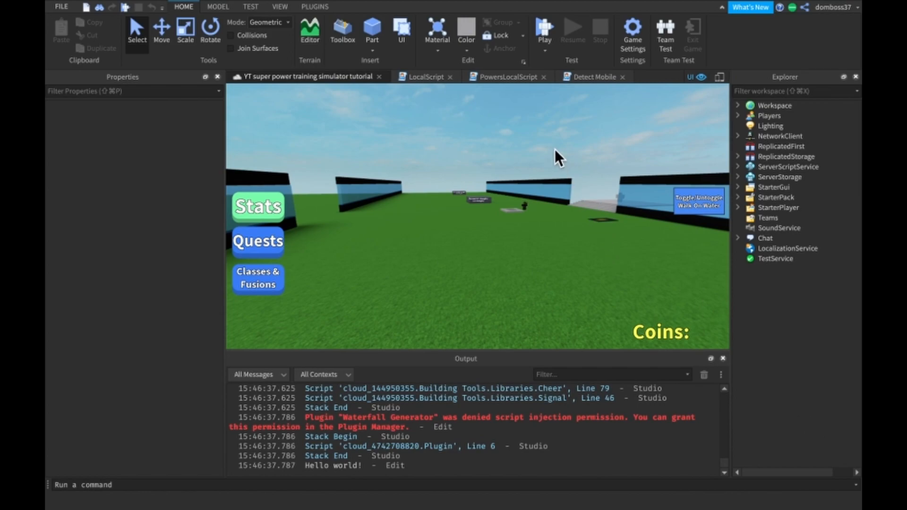
- Add a new ScreenGui to StarterGui
{"action": "right_click_drag", "start_coordinate": [546, 141], "coordinate": [644, 185]}
{"action": "left_click", "coordinate": [738, 187]}
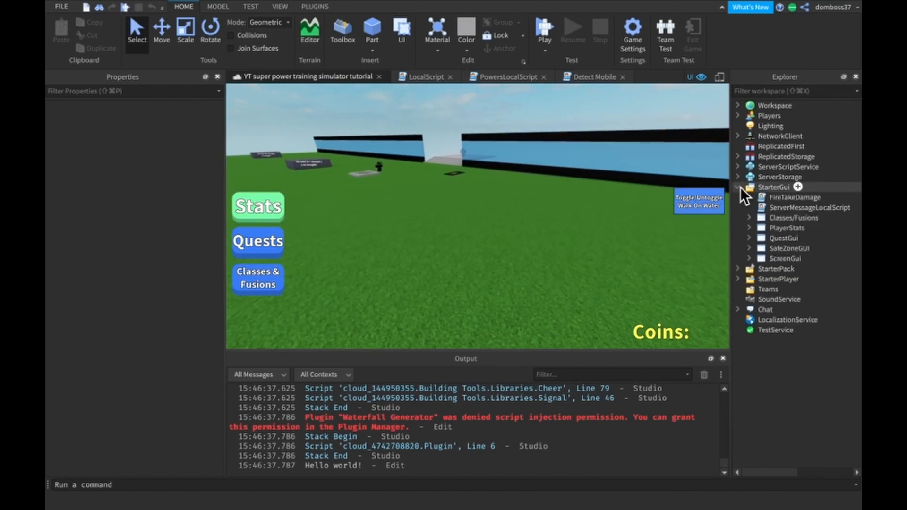
{"action": "left_click", "coordinate": [807, 187]}
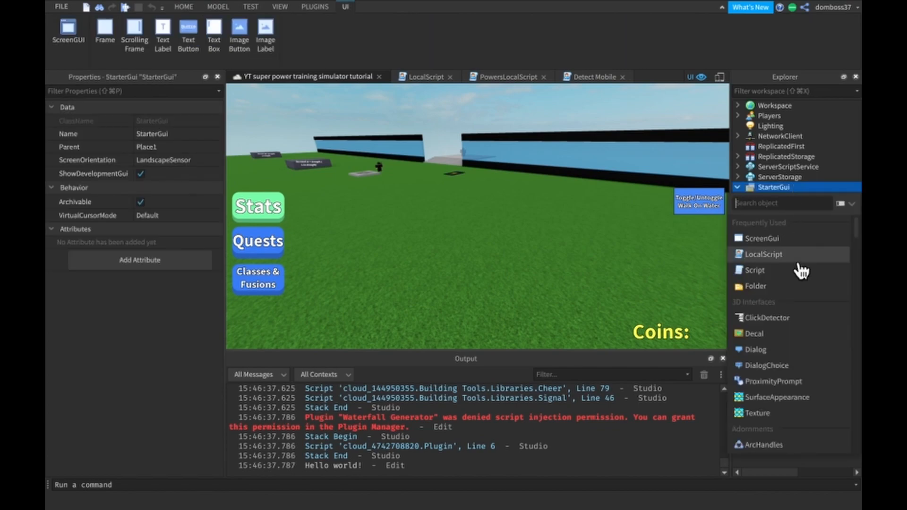
{"action": "left_click", "coordinate": [758, 239]}
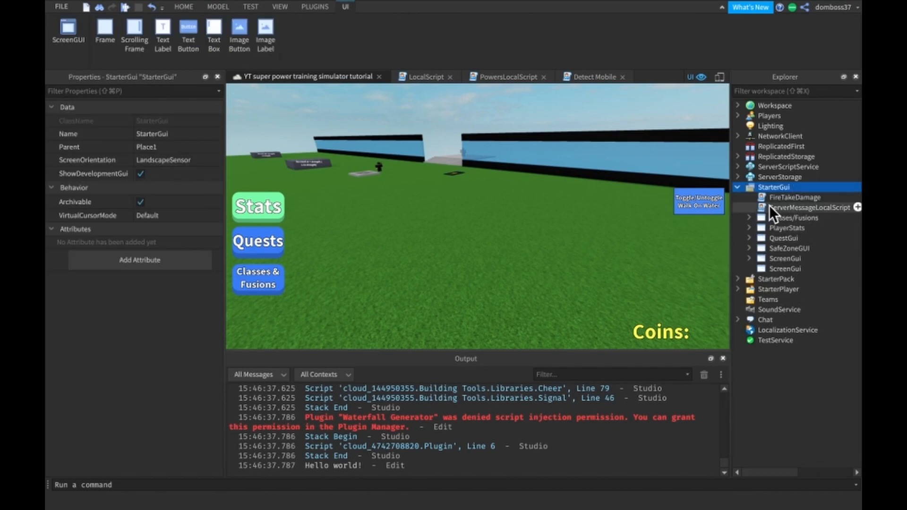
- Rename the new ScreenGui as SettingsGUI
{"action": "left_click", "coordinate": [774, 269]}
{"action": "left_click", "coordinate": [187, 214]}
{"action": "type", "text": "Settk"}
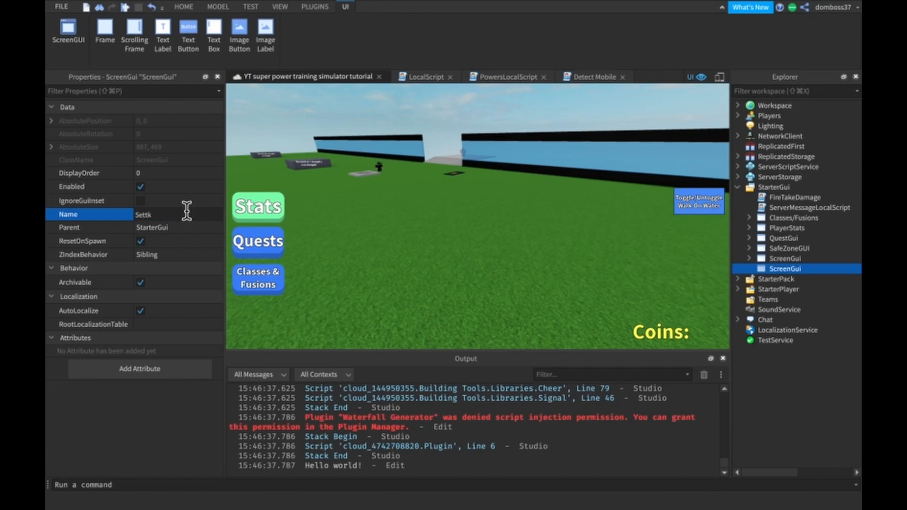
{"action": "type", "text": "\\"}
{"action": "key", "text": "BackSpace"}
{"action": "key", "text": "BackSpace"}
{"action": "type", "text": "ingsGUI"}
{"action": "key", "text": "Return"}
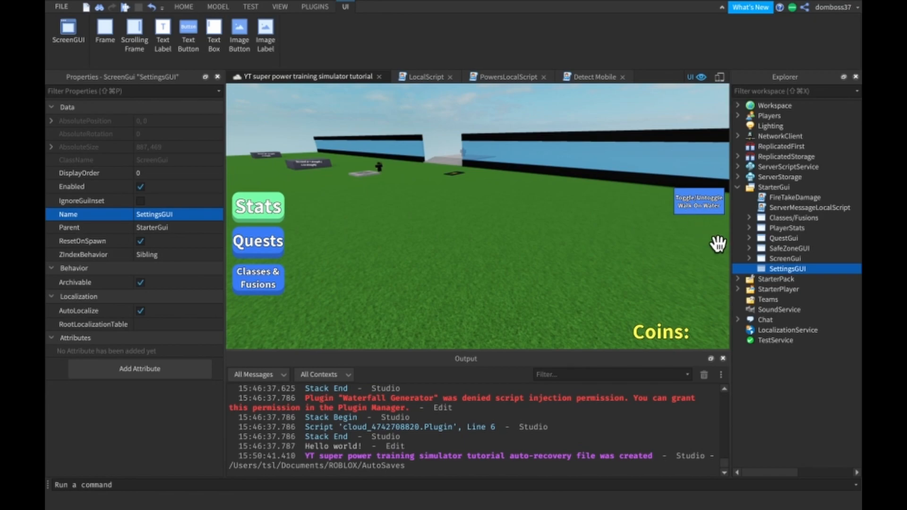
- Insert a Frame into SettingsGUI and enlarge it to about 258 x 263 near the middle of the view
{"action": "left_click", "coordinate": [813, 268]}
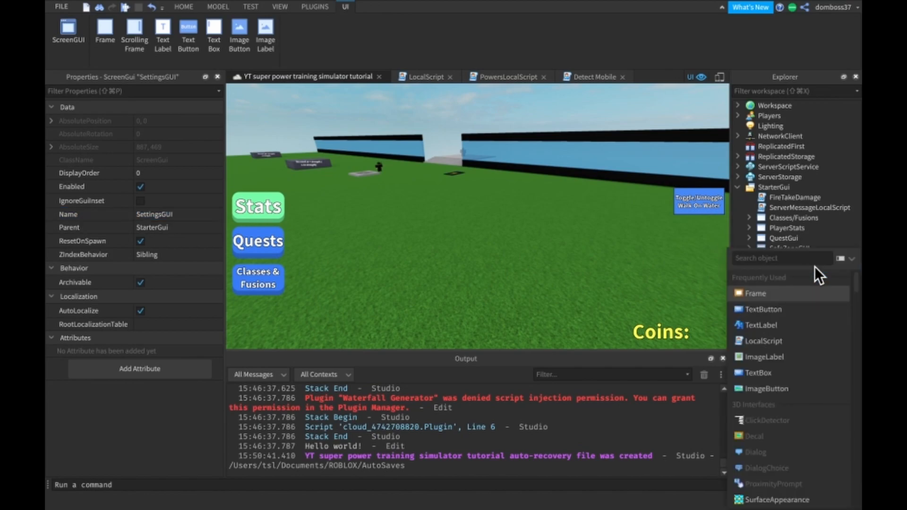
{"action": "left_click", "coordinate": [782, 294]}
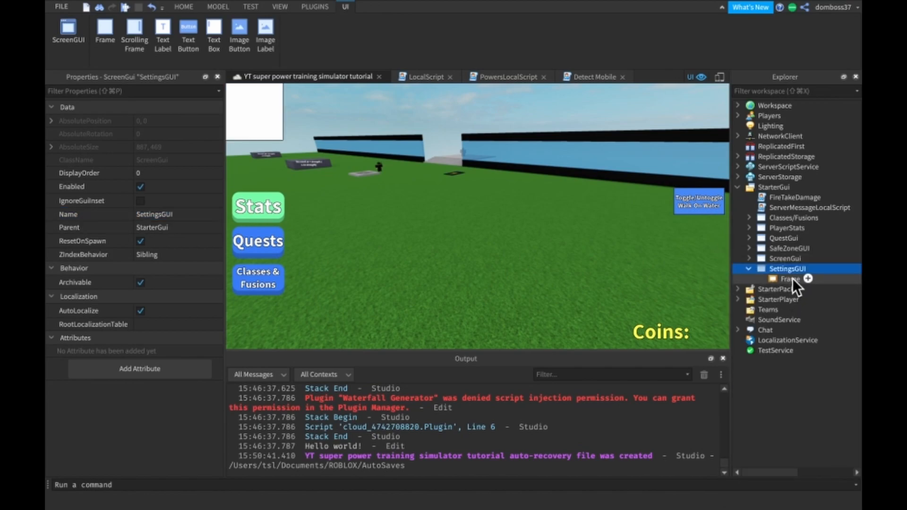
{"action": "left_click_drag", "start_coordinate": [243, 116], "coordinate": [486, 265]}
- Set the frame's Size to {0.4, 0},{0.5, 0} and move it to about {0.29, 0},{0.115, 0}
{"action": "left_click", "coordinate": [174, 387]}
{"action": "type", "text": "0.4,0,0.5,0"}
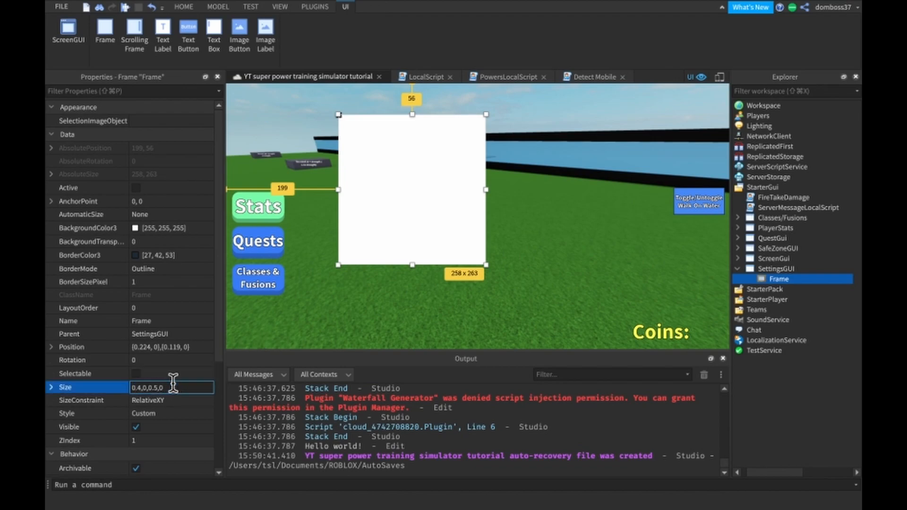
{"action": "key", "text": "Return"}
{"action": "left_click_drag", "start_coordinate": [432, 190], "coordinate": [466, 188]}
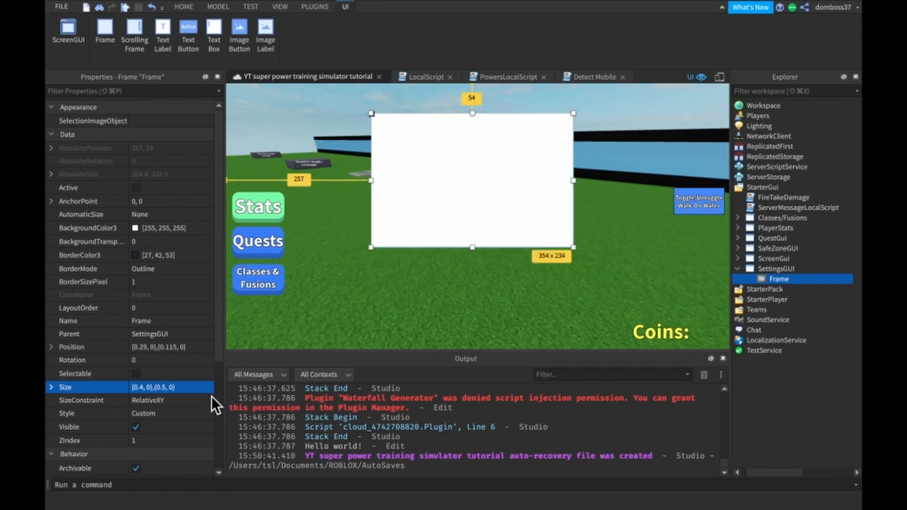
- Set the frame's Size to {0.4, 0},{0.9, 0} and move it up to about {0.309, 0},{0.049, 0}
{"action": "left_click", "coordinate": [166, 389]}
{"action": "left_click", "coordinate": [166, 389]}
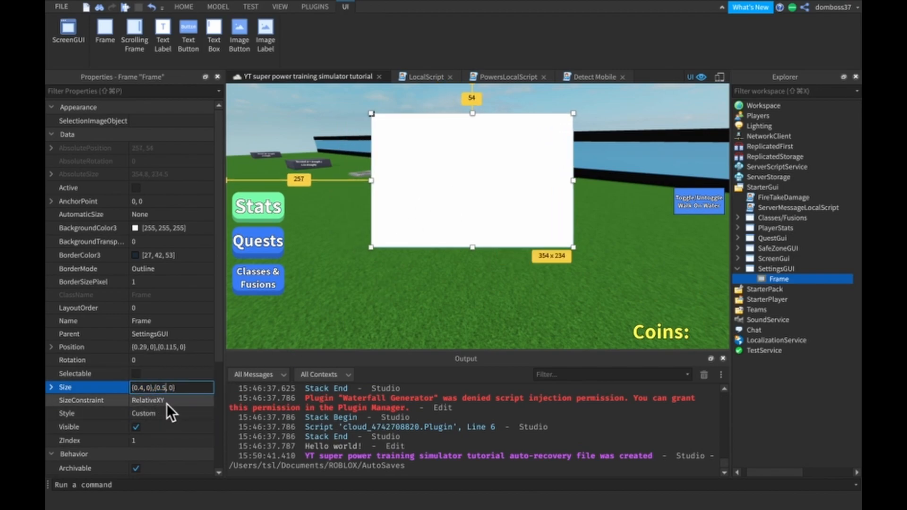
{"action": "key", "text": "Return"}
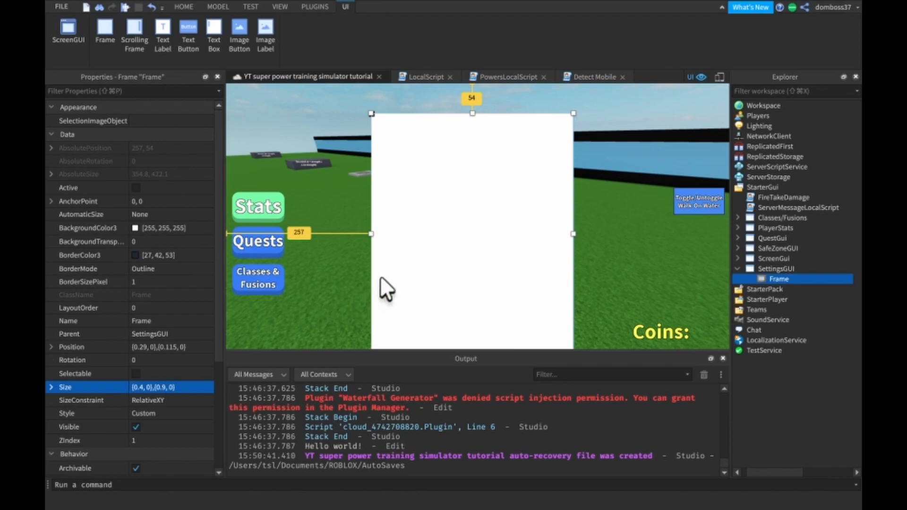
{"action": "left_click_drag", "start_coordinate": [432, 277], "coordinate": [439, 245]}
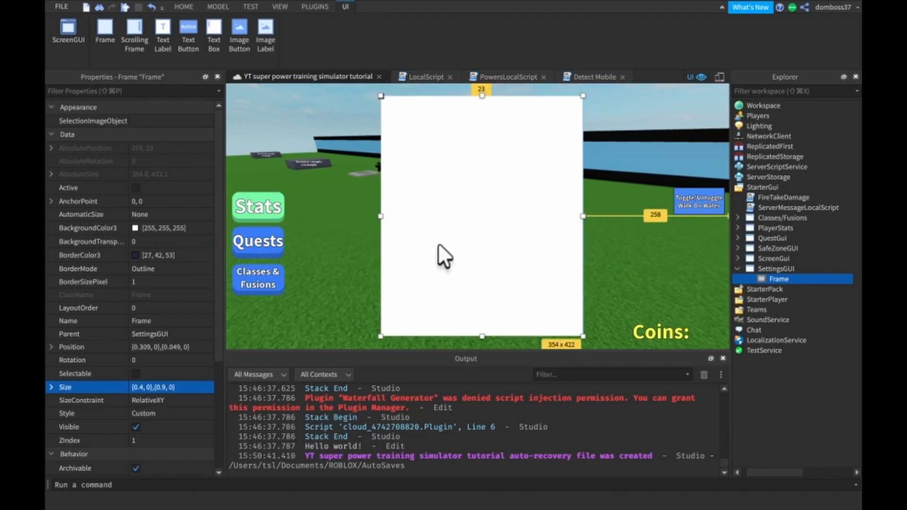
- Set the frame's Size to {0.4, 0},{0.85, 0}
{"action": "left_click", "coordinate": [169, 387]}
{"action": "key", "text": "BackSpace"}
{"action": "type", "text": "85"}
{"action": "key", "text": "Return"}
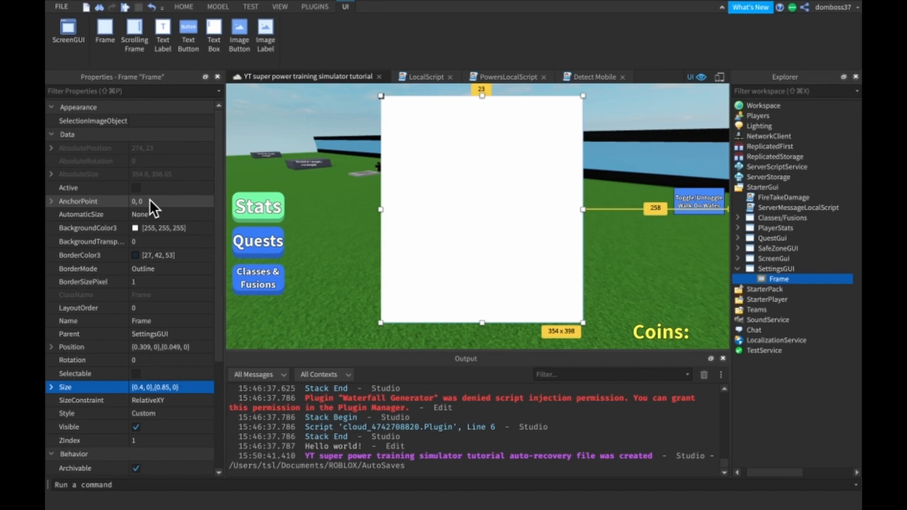
- Set the frame's Position to {0.5, 0},{0.5, 0}
{"action": "left_click", "coordinate": [172, 347]}
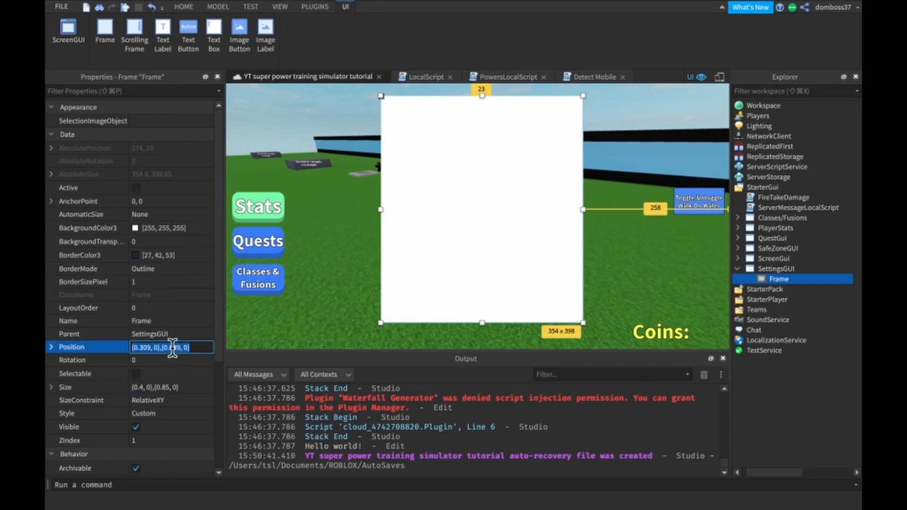
{"action": "type", "text": "0.5, 0},{0.5"}
{"action": "type", "text": ", "}
{"action": "type", "text": "0"}
{"action": "key", "text": "Return"}
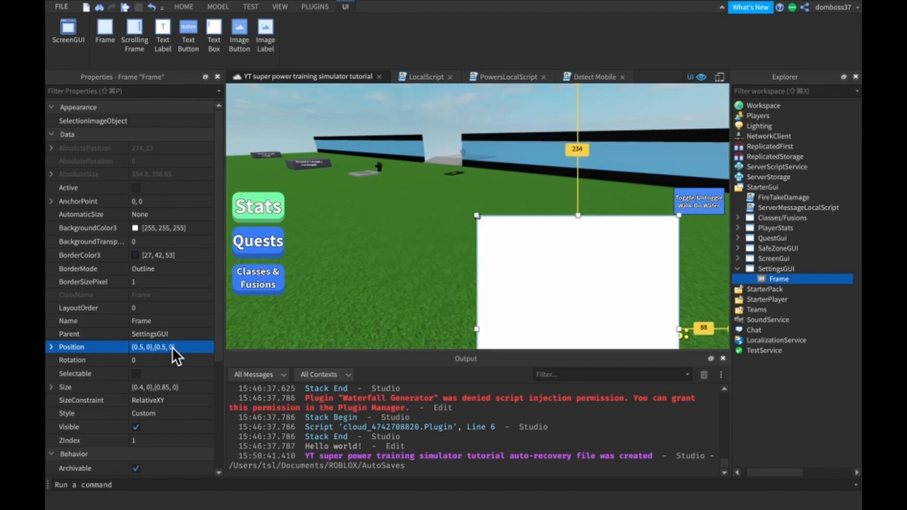
- Set the frame's AnchorPoint to 0.5, 0.5 so that it is centred on the screen
{"action": "left_click", "coordinate": [151, 202]}
{"action": "type", "text": "0.5,0"}
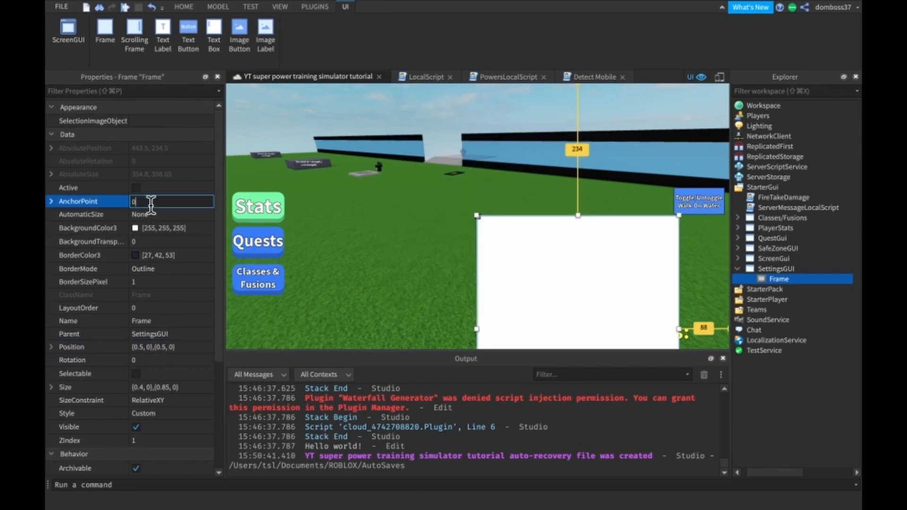
{"action": "type", "text": ",0"}
{"action": "key", "text": "BackSpace"}
{"action": "type", "text": ".5"}
{"action": "key", "text": "Return"}
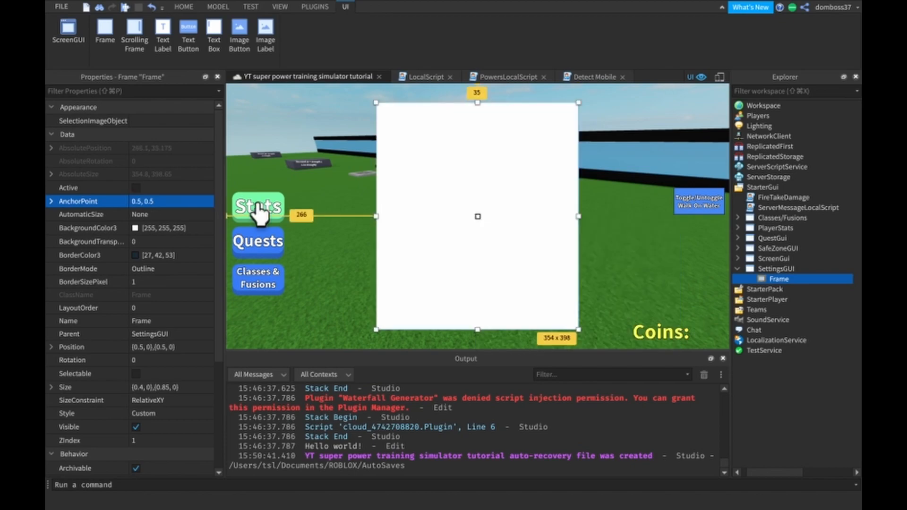
{"action": "left_click", "coordinate": [351, 120]}
{"action": "right_click_drag", "start_coordinate": [351, 120], "coordinate": [477, 78]}
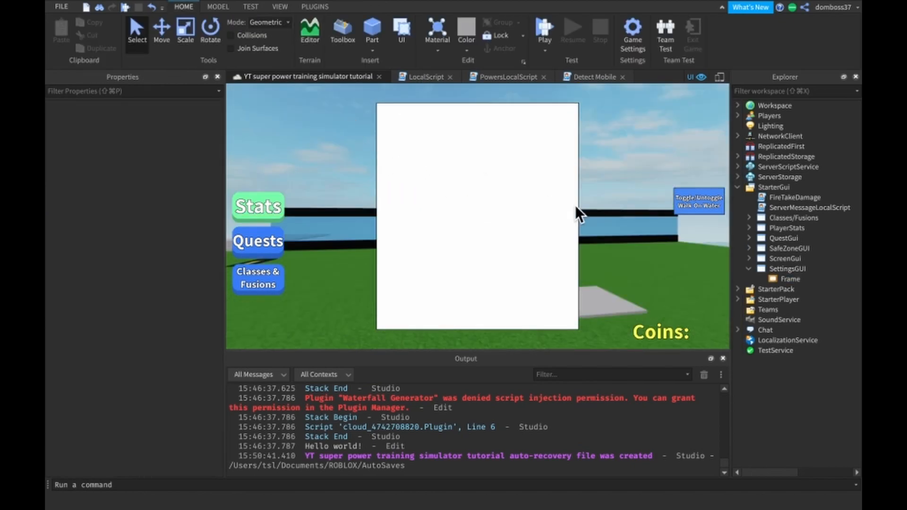
- Round the corners of the SettingsGUI frame with the Roundify plugin at size 12
{"action": "left_click", "coordinate": [777, 278]}
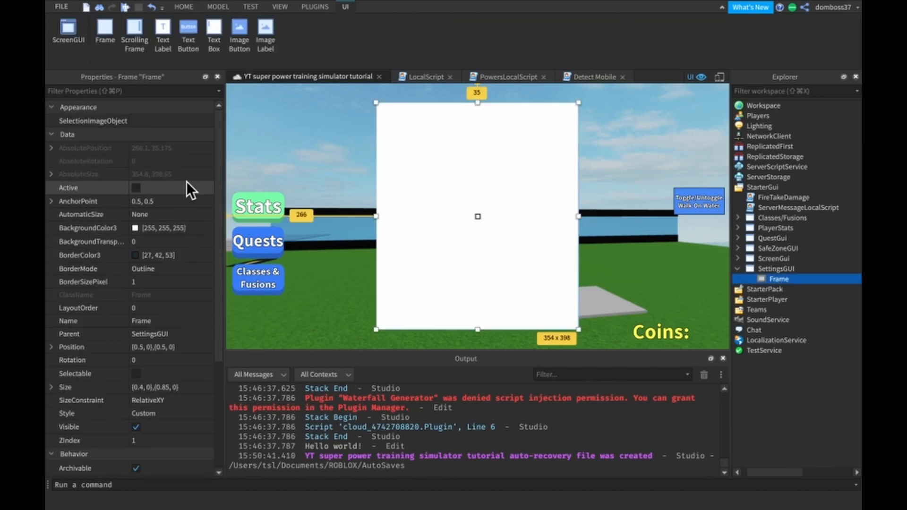
{"action": "scroll", "coordinate": [157, 232], "scroll_direction": "down", "scroll_amount": 3}
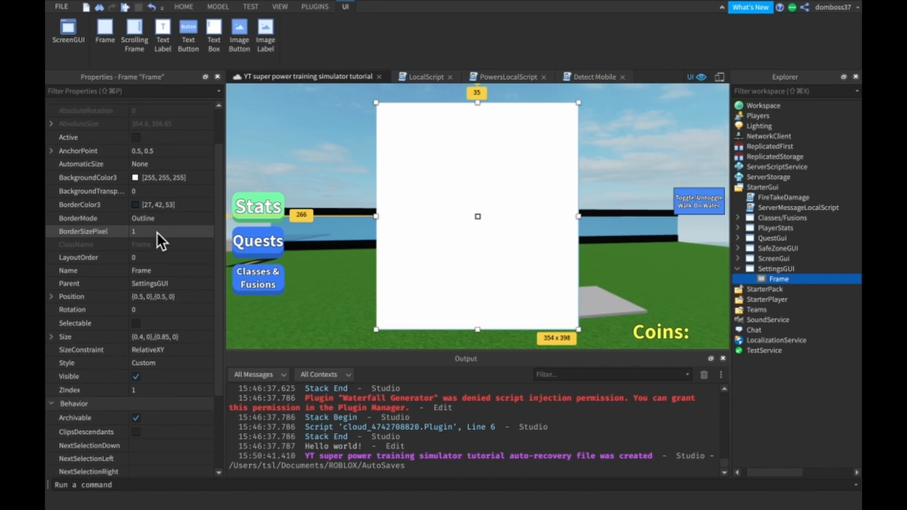
{"action": "scroll", "coordinate": [174, 341], "scroll_direction": "down", "scroll_amount": 4}
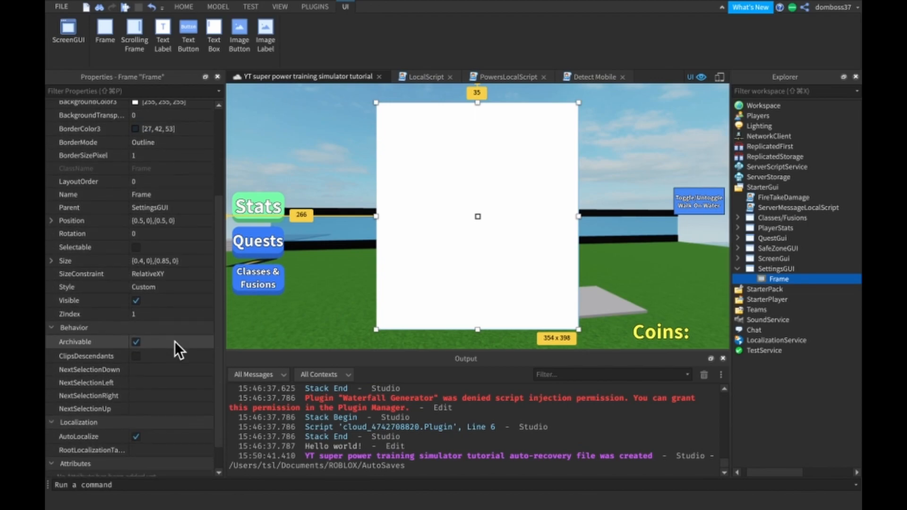
{"action": "scroll", "coordinate": [175, 341], "scroll_direction": "down", "scroll_amount": 2}
{"action": "scroll", "coordinate": [175, 340], "scroll_direction": "up", "scroll_amount": 6}
{"action": "scroll", "coordinate": [174, 341], "scroll_direction": "up", "scroll_amount": 2}
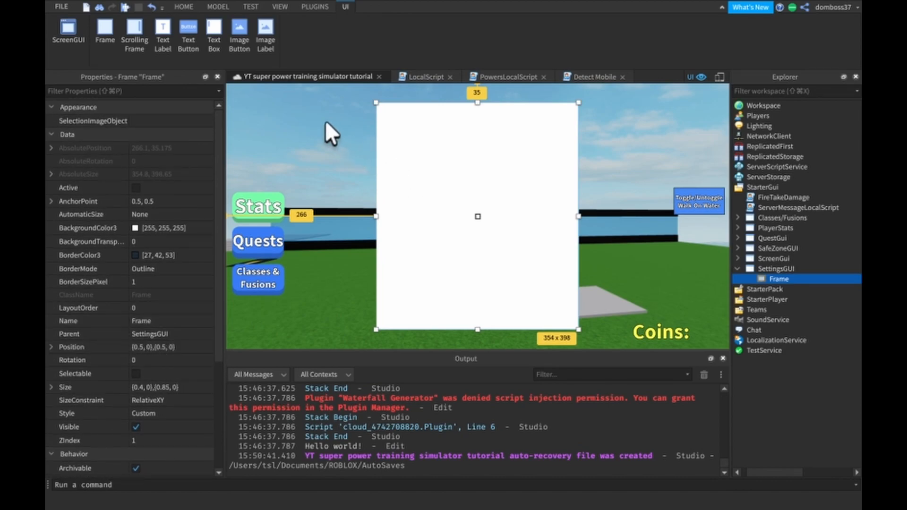
{"action": "left_click", "coordinate": [311, 7]}
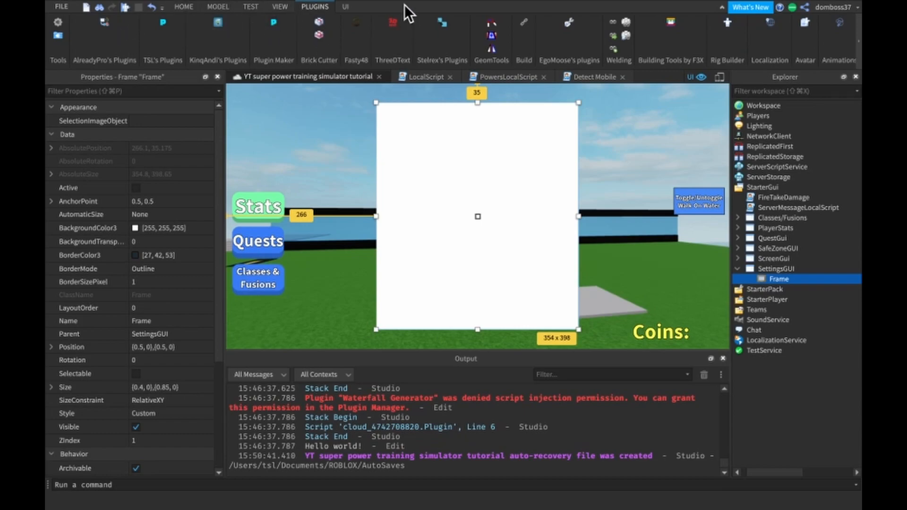
{"action": "left_click", "coordinate": [442, 23]}
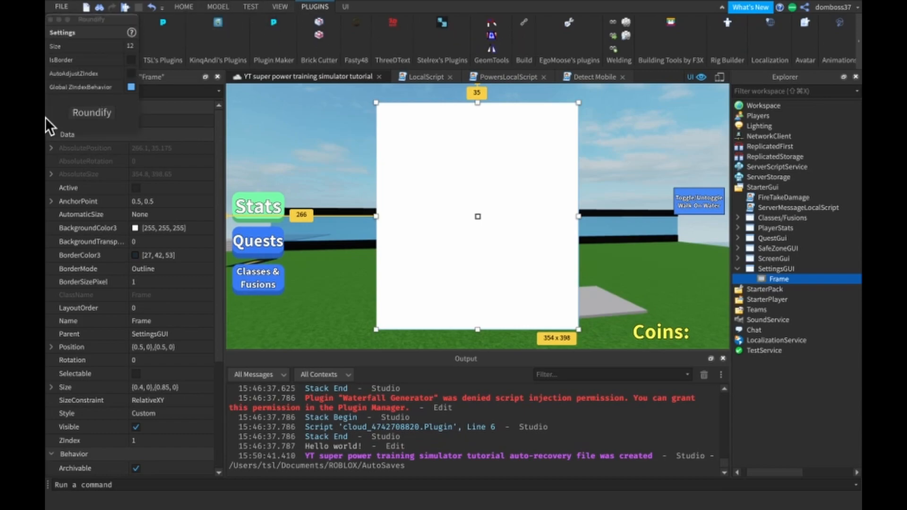
{"action": "left_click", "coordinate": [101, 117]}
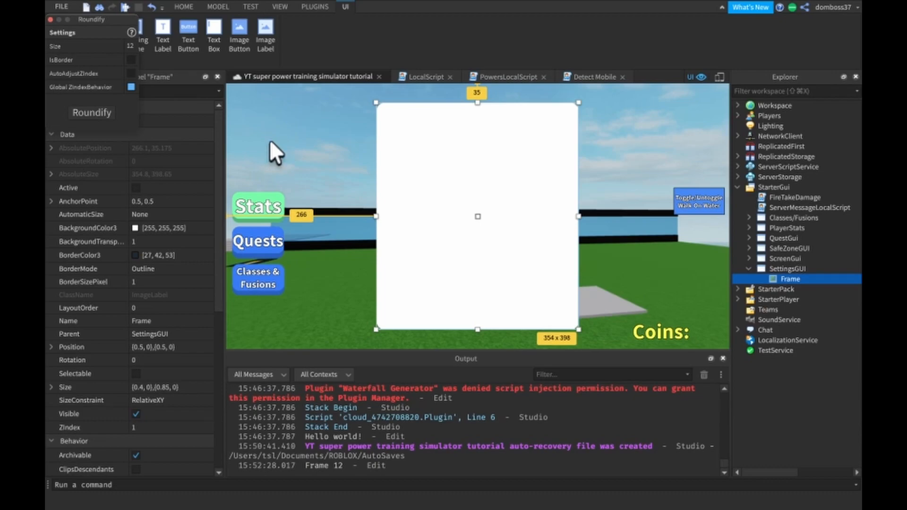
{"action": "left_click", "coordinate": [51, 20]}
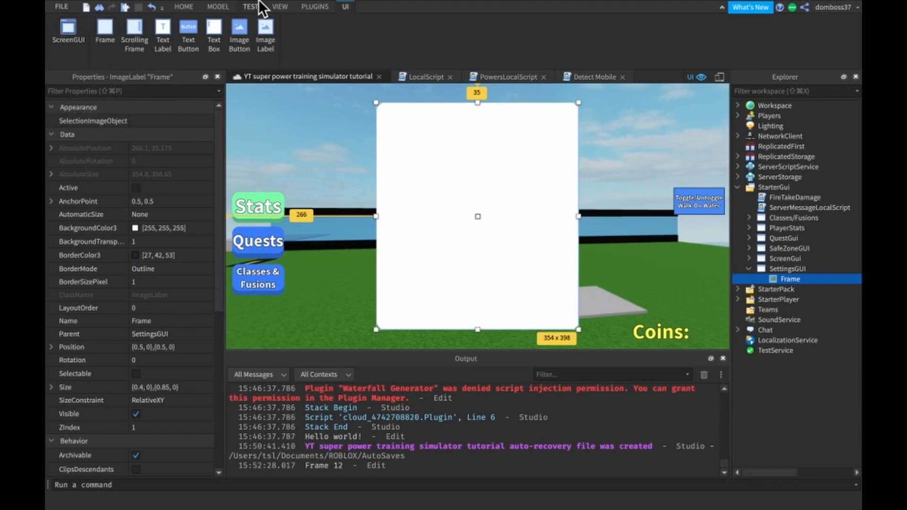
{"action": "left_click", "coordinate": [184, 7]}
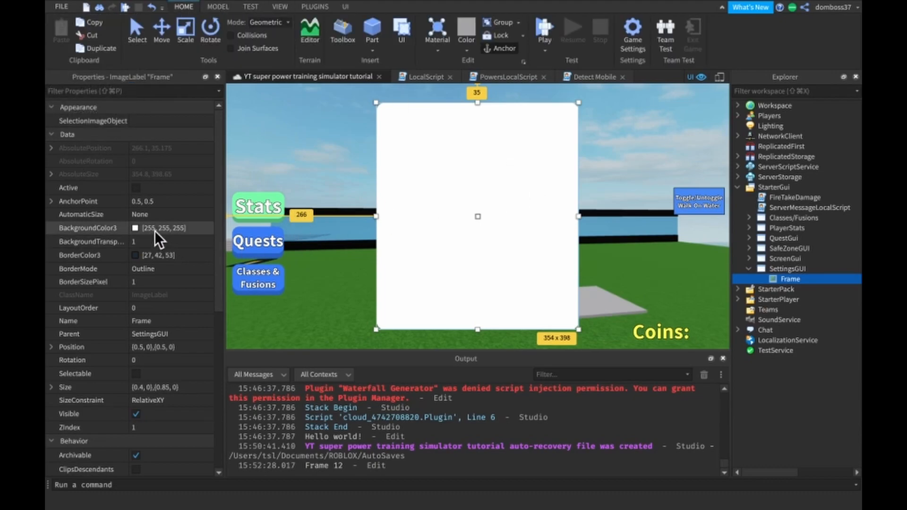
{"action": "left_click", "coordinate": [135, 228]}
{"action": "left_click_drag", "start_coordinate": [97, 412], "coordinate": [85, 411]}
{"action": "left_click", "coordinate": [100, 495]}
- Set the rounded frame's ImageColor3 to the blue [0, 146, 255]
{"action": "scroll", "coordinate": [189, 285], "scroll_direction": "down", "scroll_amount": 10}
{"action": "left_click", "coordinate": [135, 274]}
{"action": "left_click_drag", "start_coordinate": [102, 399], "coordinate": [71, 409]}
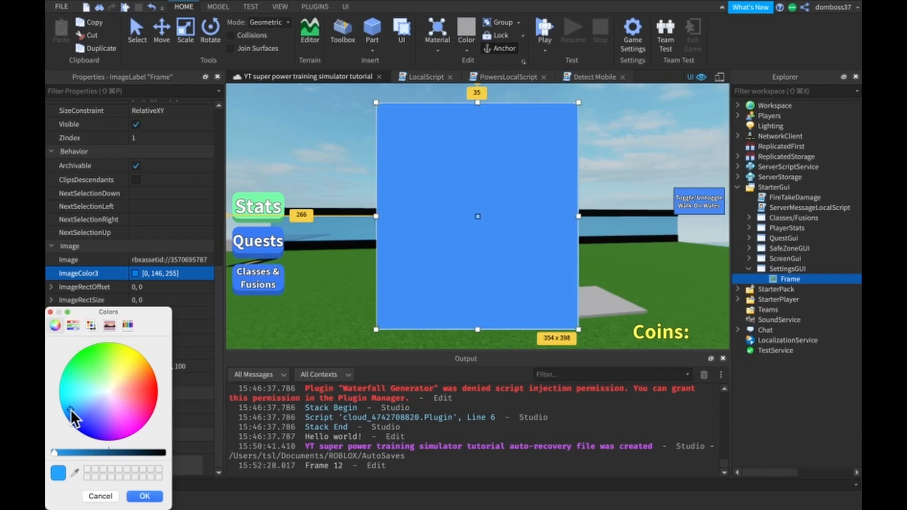
{"action": "left_click", "coordinate": [144, 496]}
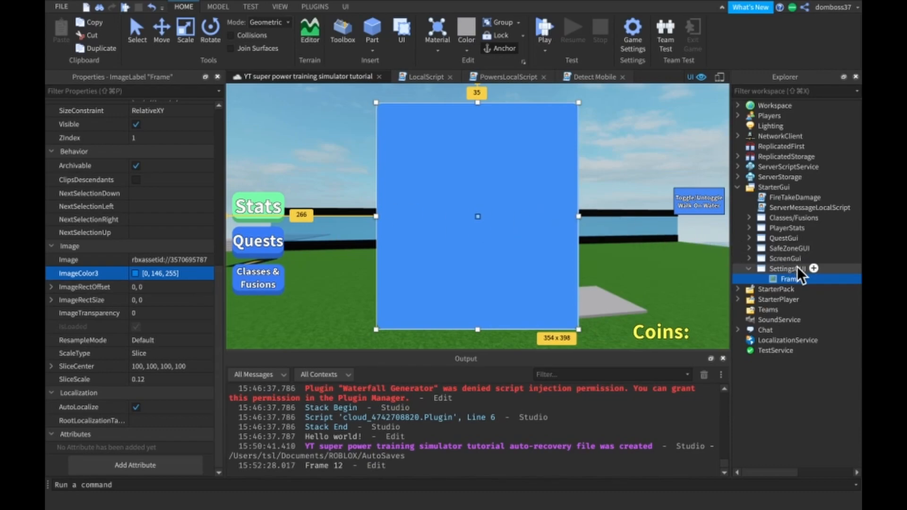
{"action": "left_click", "coordinate": [783, 269]}
{"action": "left_click", "coordinate": [777, 287]}
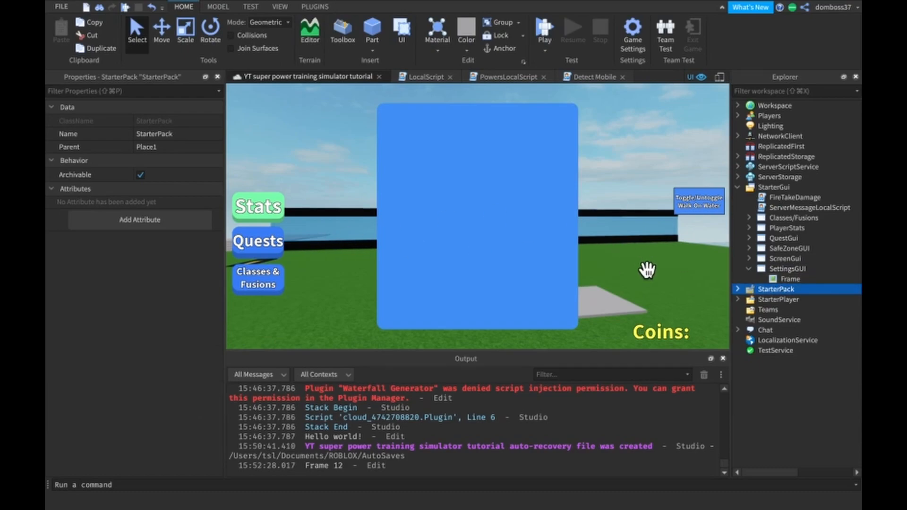
- Duplicate the blue frame in SettingsGUI and nest the copy inside the original frame
{"action": "left_click", "coordinate": [781, 280]}
{"action": "scroll", "coordinate": [142, 348], "scroll_direction": "down", "scroll_amount": 10}
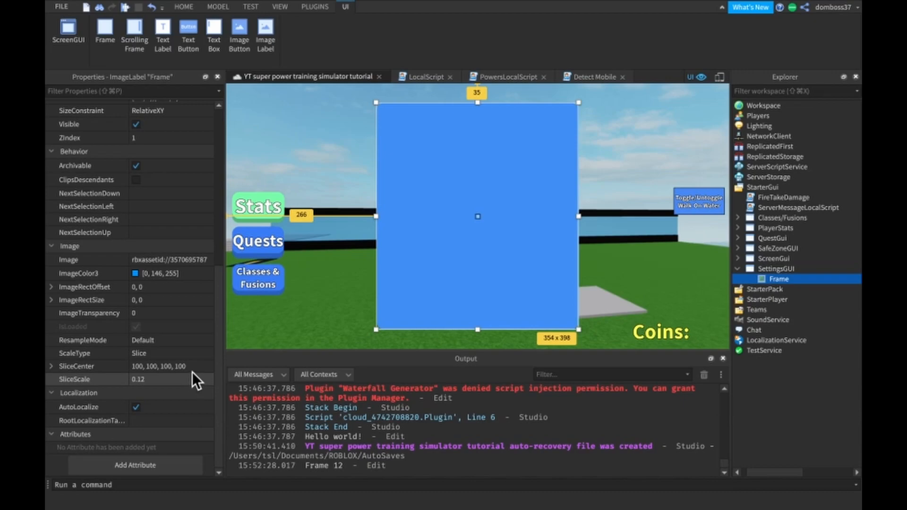
{"action": "scroll", "coordinate": [191, 369], "scroll_direction": "up", "scroll_amount": 10}
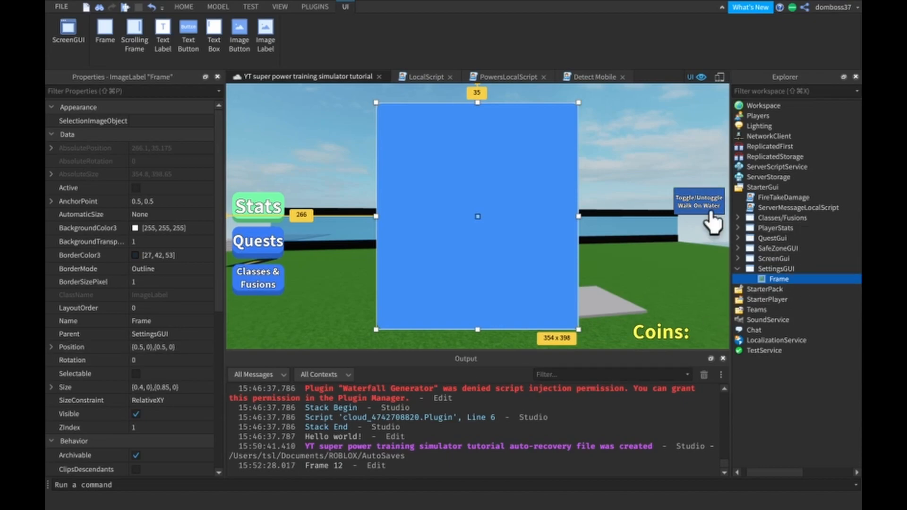
{"action": "key", "text": "super+d"}
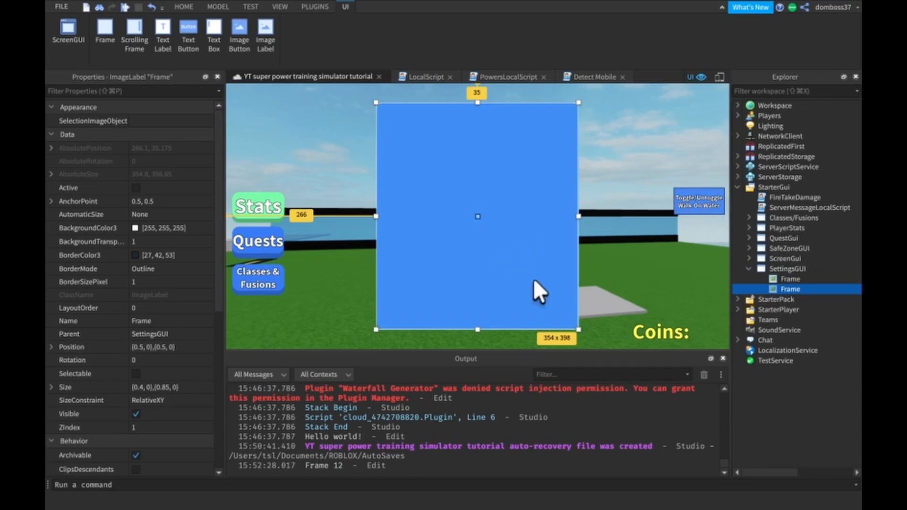
{"action": "left_click_drag", "start_coordinate": [788, 289], "coordinate": [788, 279]}
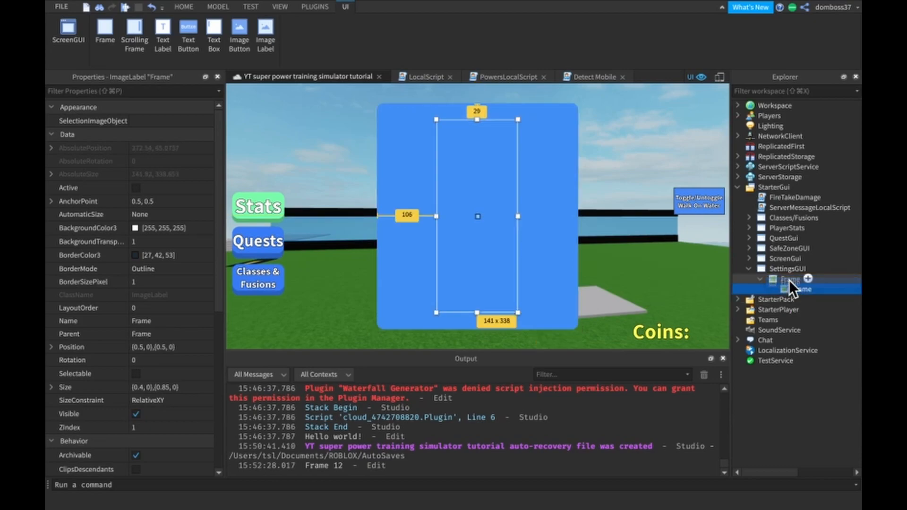
- Rename the nested frame copy as shadow
{"action": "left_click", "coordinate": [149, 322]}
{"action": "type", "text": "shadow"}
{"action": "key", "text": "Return"}
- Set the shadow's Size to {1, 0},{1, 0} and stretch its lower edge to a height scale of about 1.025
{"action": "left_click", "coordinate": [125, 387]}
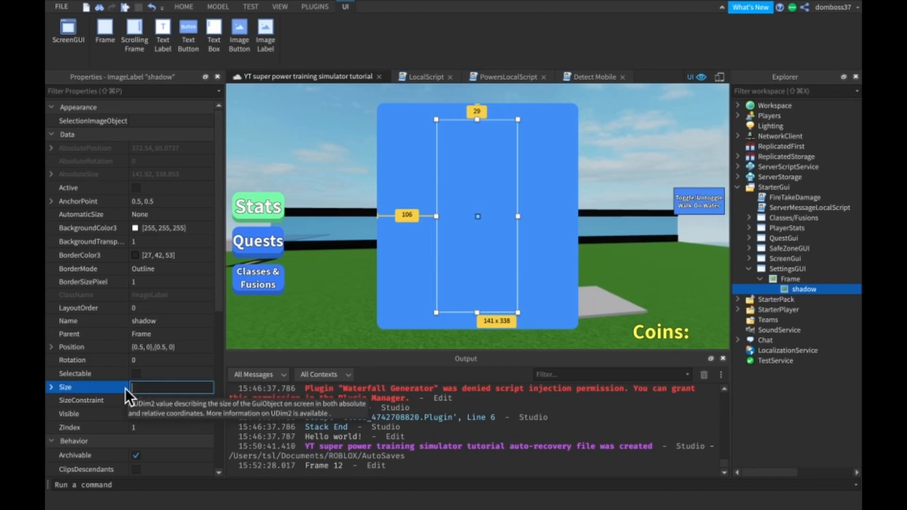
{"action": "type", "text": "1, 0}"}
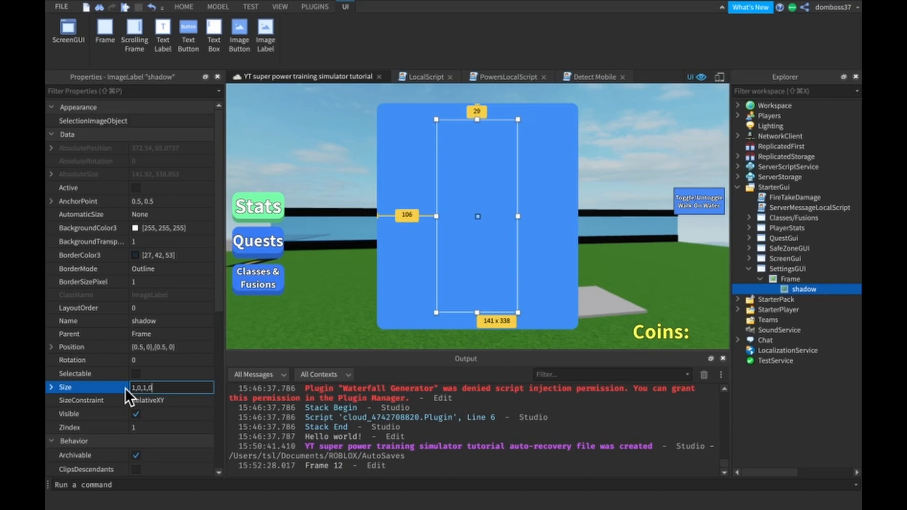
{"action": "type", "text": ",{1, 0"}
{"action": "key", "text": "Return"}
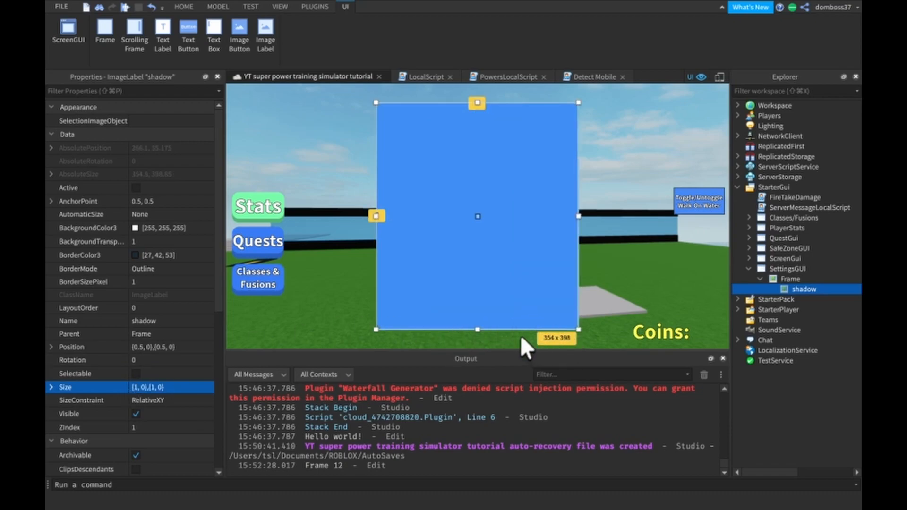
{"action": "left_click_drag", "start_coordinate": [478, 327], "coordinate": [478, 336]}
- Darken the shadow's ImageColor3 to the blue [0, 122, 214]
{"action": "scroll", "coordinate": [185, 359], "scroll_direction": "down", "scroll_amount": 6}
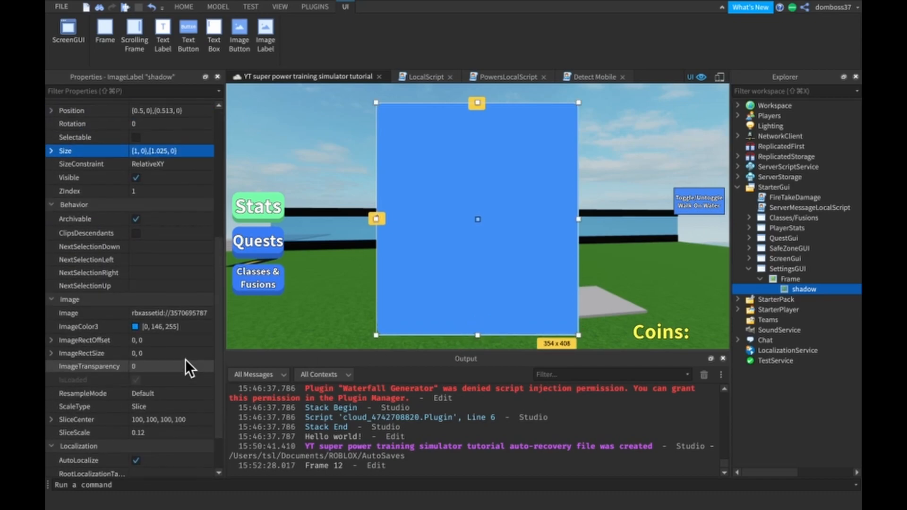
{"action": "left_click", "coordinate": [137, 327]}
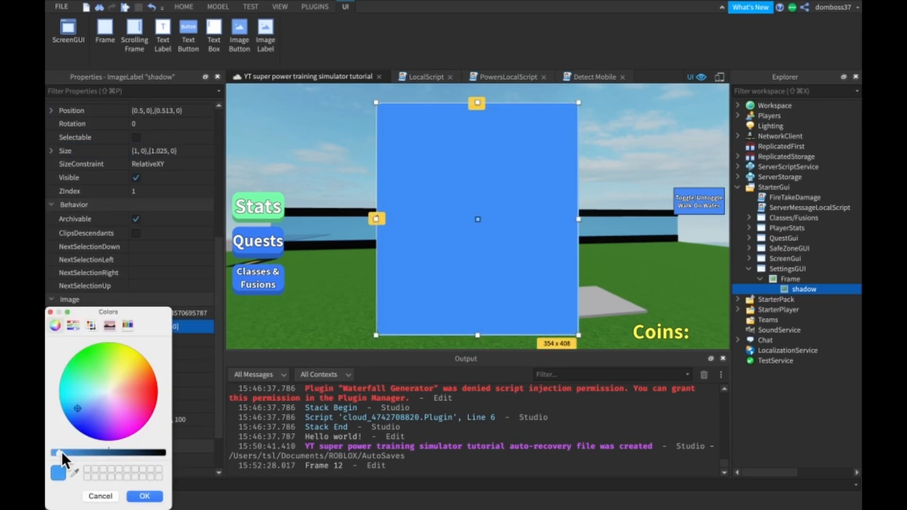
{"action": "left_click_drag", "start_coordinate": [60, 451], "coordinate": [69, 452]}
{"action": "left_click", "coordinate": [145, 496]}
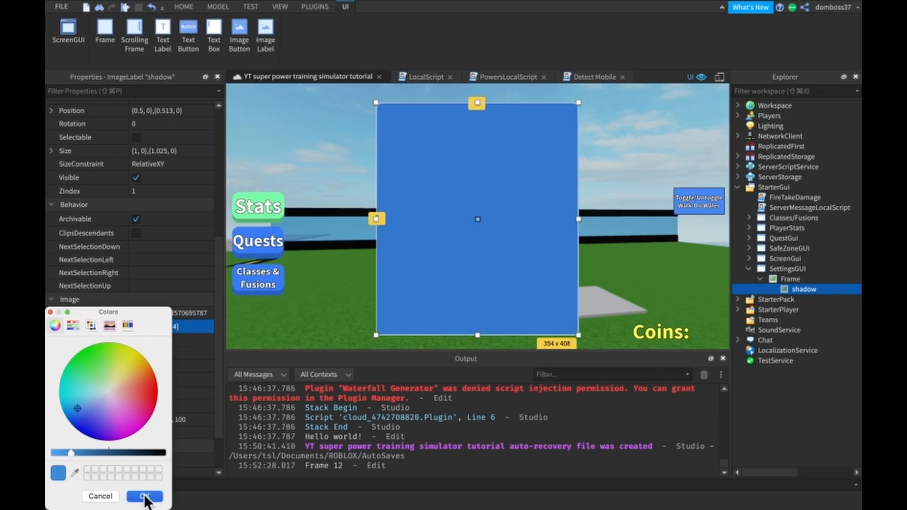
- Set the ZIndex of the main Frame in SettingsGUI to 2
{"action": "left_click", "coordinate": [784, 278]}
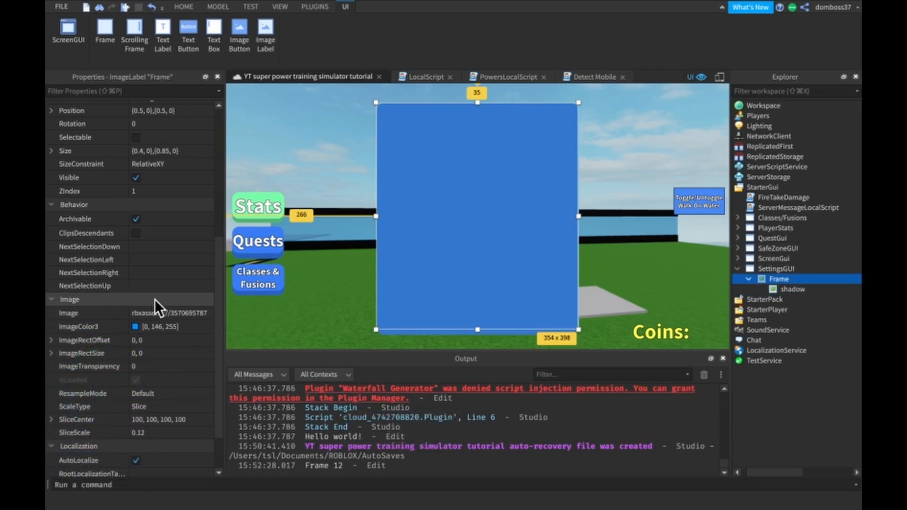
{"action": "left_click", "coordinate": [147, 205]}
{"action": "left_click", "coordinate": [157, 218]}
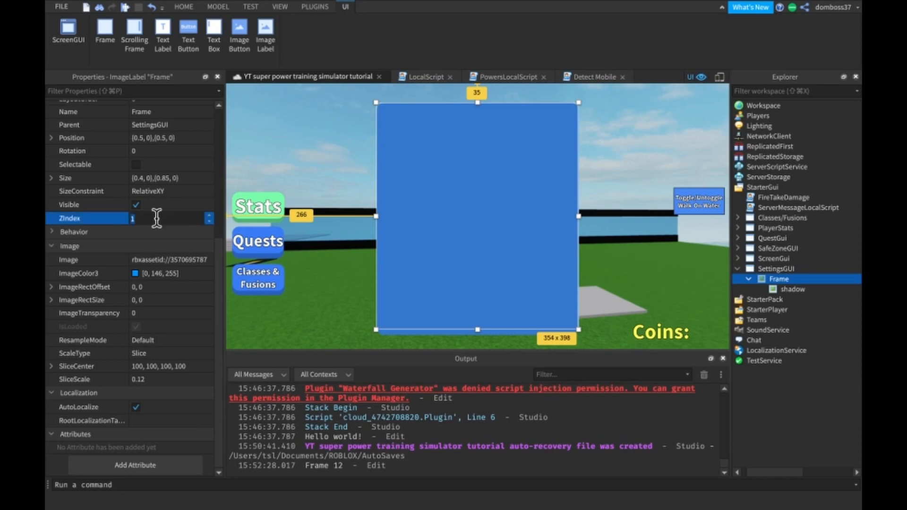
{"action": "key", "text": "Return"}
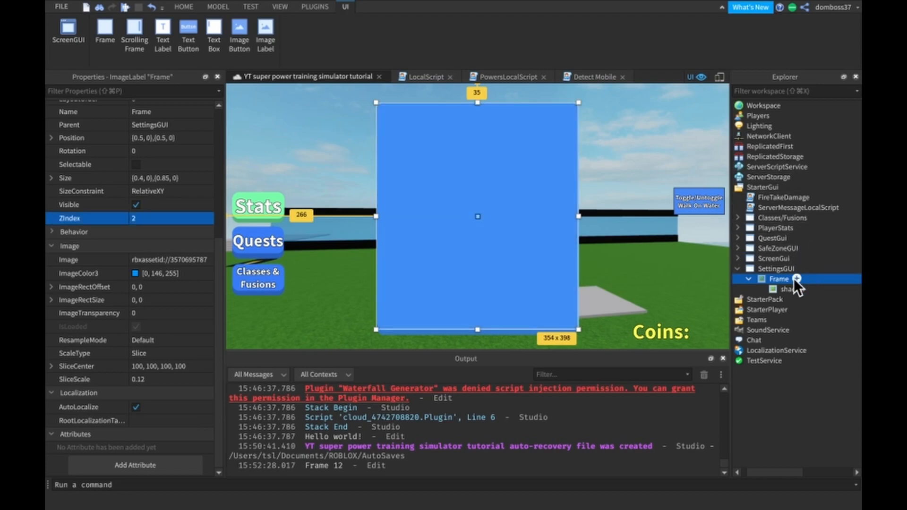
- Stretch the shadow's right edge and adjust its lower edge to a size of about {1.025, 0},{1.02, 0}
{"action": "left_click", "coordinate": [780, 288]}
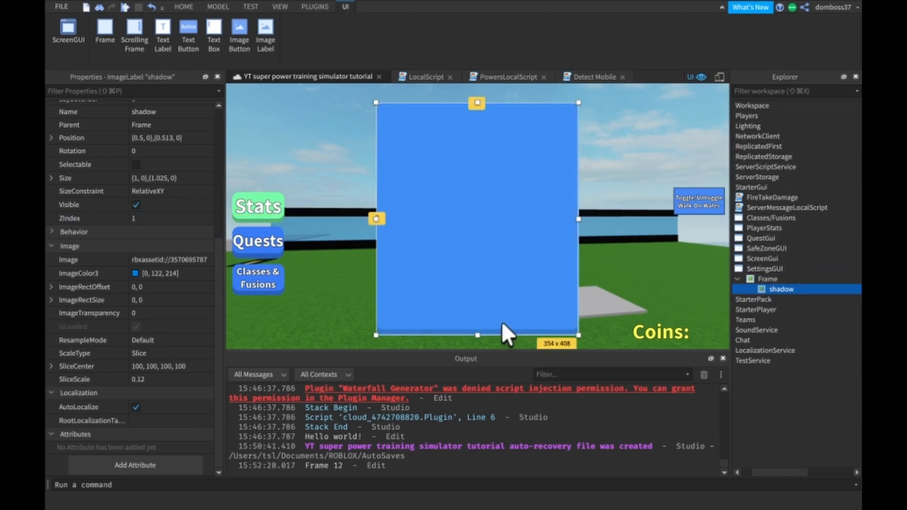
{"action": "left_click_drag", "start_coordinate": [481, 334], "coordinate": [481, 336]}
{"action": "left_click_drag", "start_coordinate": [579, 219], "coordinate": [585, 218]}
{"action": "left_click_drag", "start_coordinate": [479, 334], "coordinate": [477, 331]}
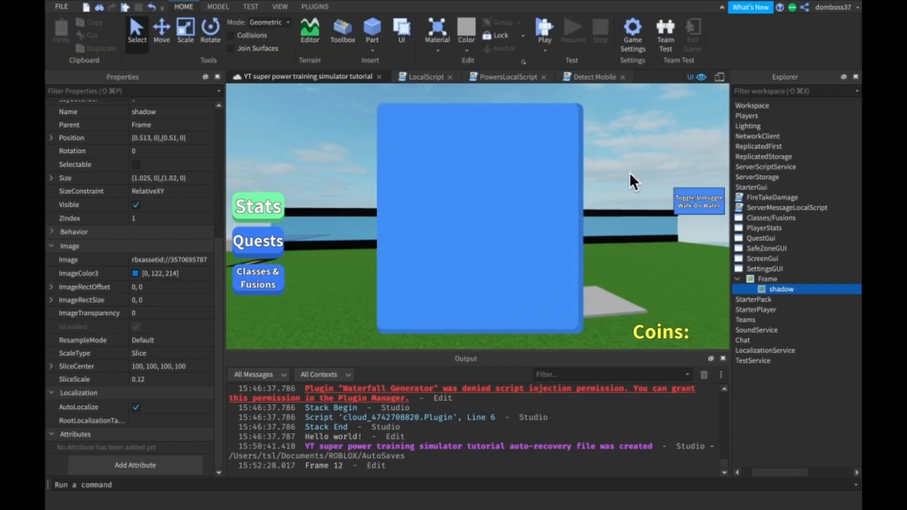
{"action": "right_click_drag", "start_coordinate": [630, 172], "coordinate": [630, 172]}
- Try to move the shadow's top edge slightly down from the main frame's top edge
{"action": "left_click", "coordinate": [788, 299]}
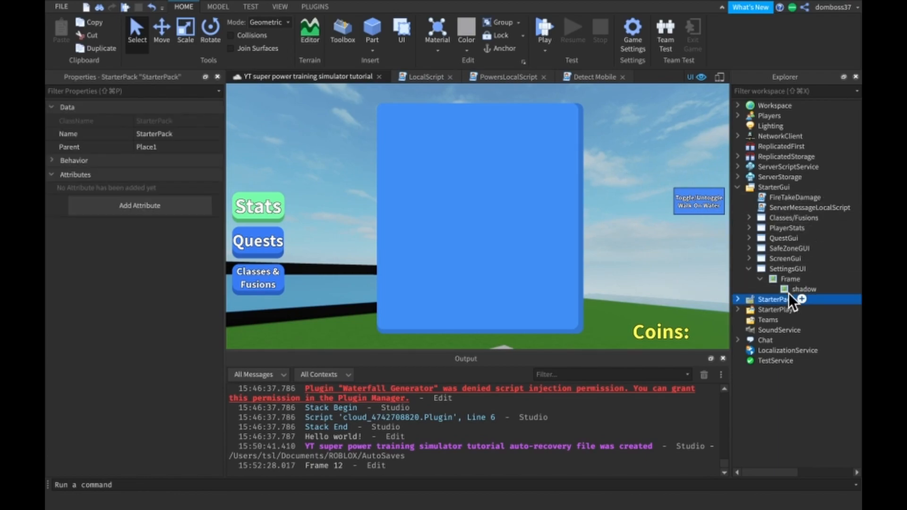
{"action": "left_click", "coordinate": [793, 289]}
{"action": "left_click_drag", "start_coordinate": [480, 102], "coordinate": [480, 105]}
{"action": "left_click", "coordinate": [667, 145]}
{"action": "right_click_drag", "start_coordinate": [667, 145], "coordinate": [667, 144]}
{"action": "left_click", "coordinate": [780, 280]}
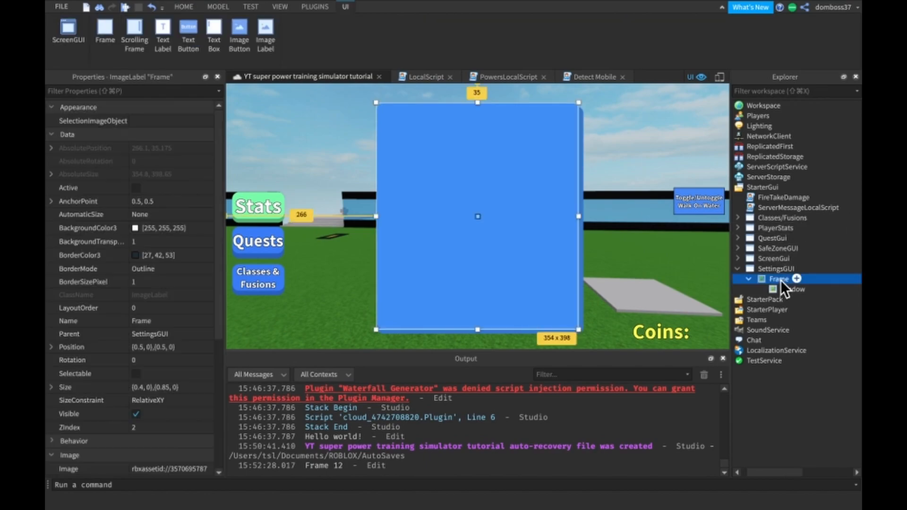
{"action": "left_click", "coordinate": [782, 289]}
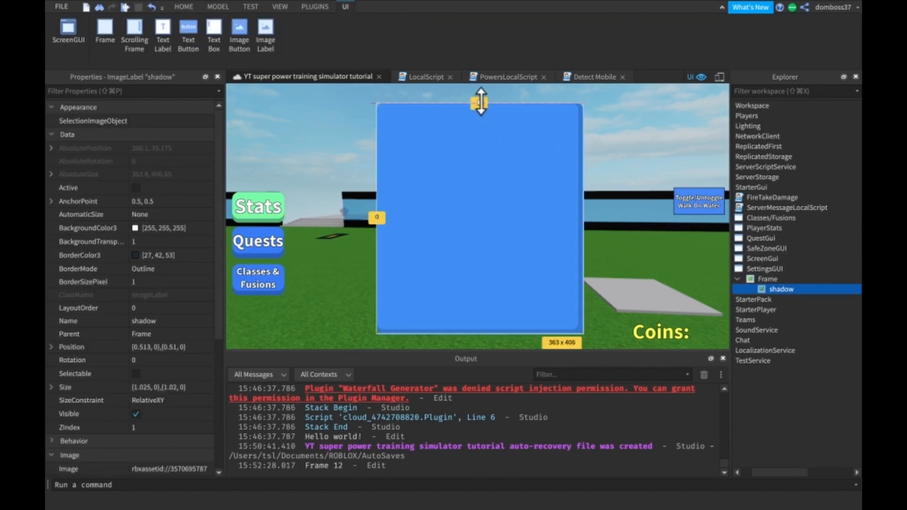
{"action": "left_click", "coordinate": [632, 129]}
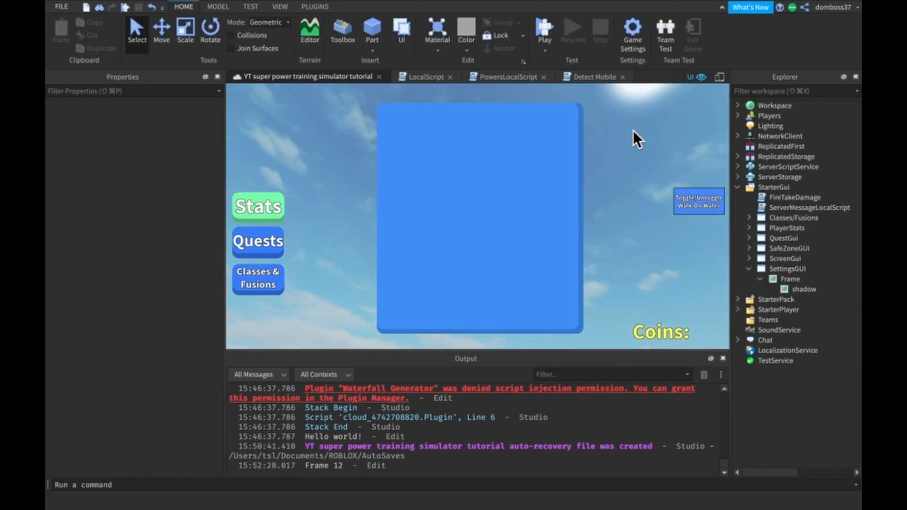
- Darken the shadow's ImageColor3 further to [0, 115, 201]
{"action": "left_click", "coordinate": [798, 299]}
{"action": "left_click", "coordinate": [785, 301]}
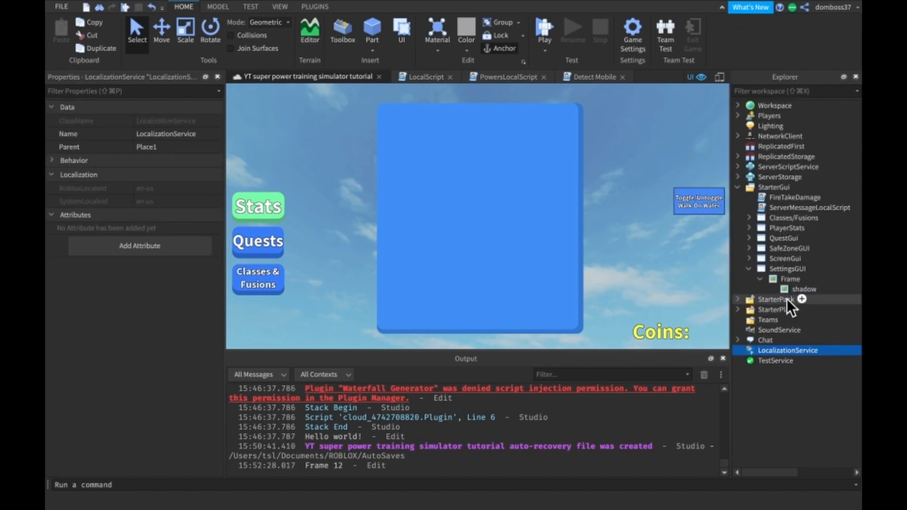
{"action": "left_click", "coordinate": [793, 289]}
{"action": "scroll", "coordinate": [114, 336], "scroll_direction": "down", "scroll_amount": 6}
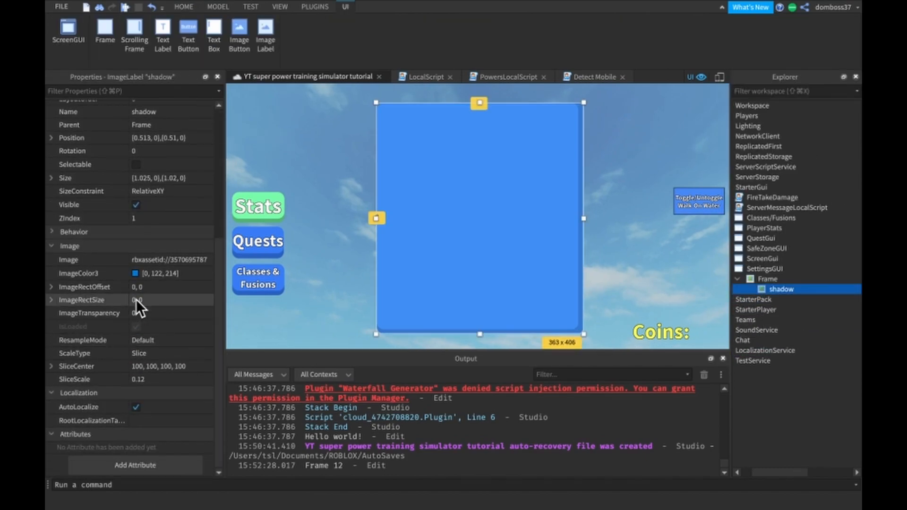
{"action": "left_click", "coordinate": [135, 272]}
{"action": "left_click_drag", "start_coordinate": [93, 452], "coordinate": [76, 452]}
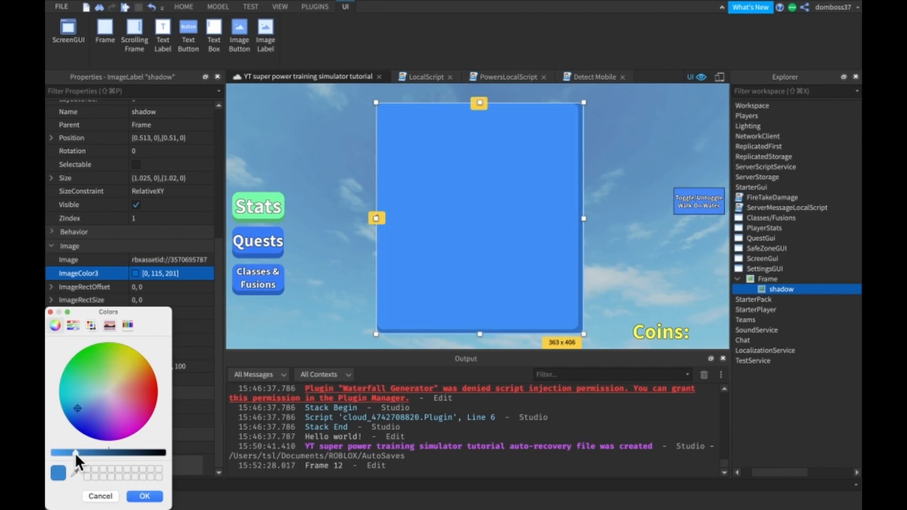
{"action": "left_click", "coordinate": [146, 496]}
{"action": "left_click", "coordinate": [612, 316]}
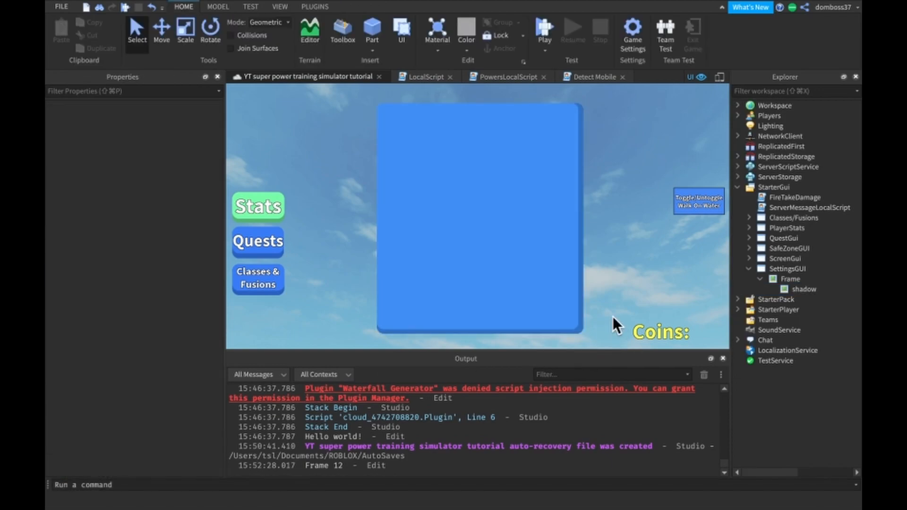
{"action": "right_click_drag", "start_coordinate": [613, 316], "coordinate": [613, 317]}
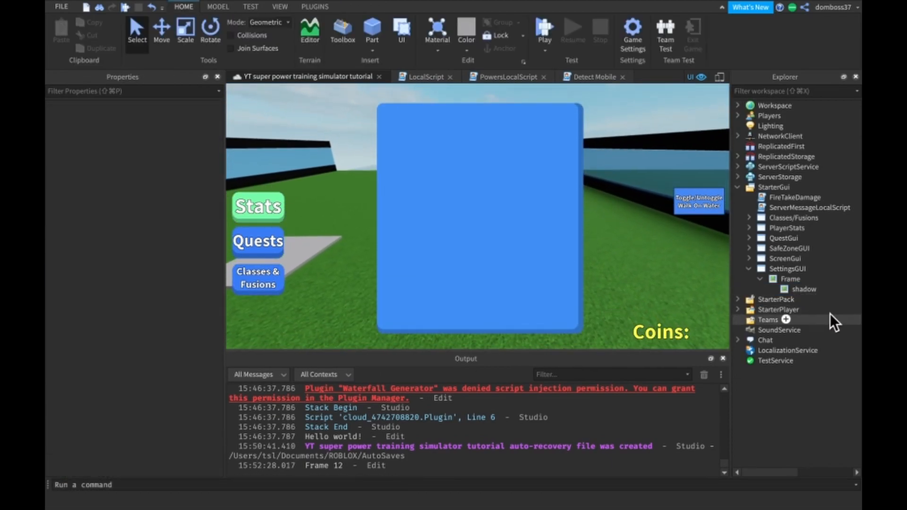
- Pull the shadow's right edge back in line with the main frame's right edge
{"action": "left_click", "coordinate": [802, 289]}
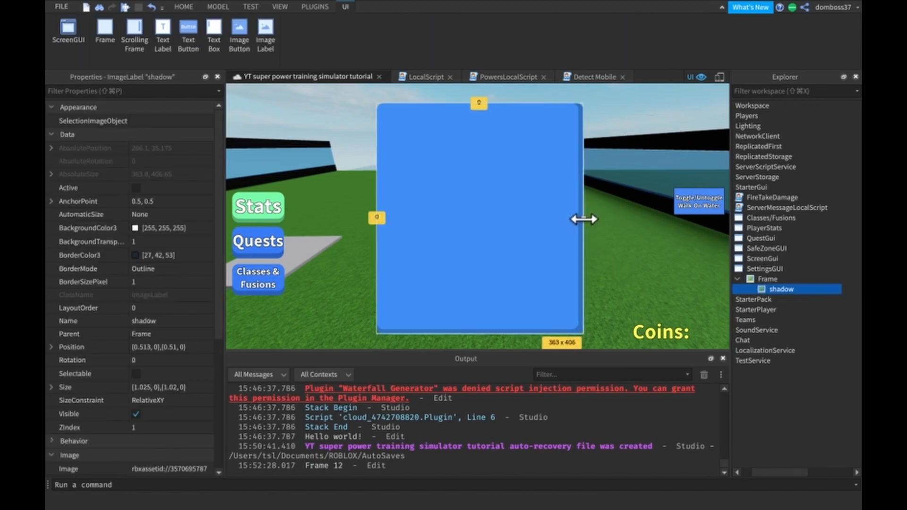
{"action": "left_click_drag", "start_coordinate": [582, 217], "coordinate": [579, 217]}
{"action": "left_click", "coordinate": [588, 129]}
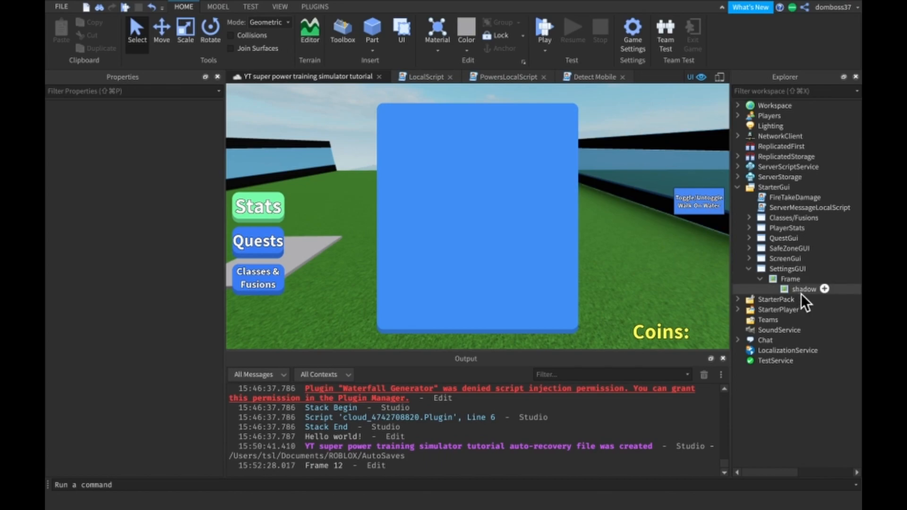
- Insert a TextLabel into the main Frame of SettingsGUI
{"action": "left_click", "coordinate": [808, 278]}
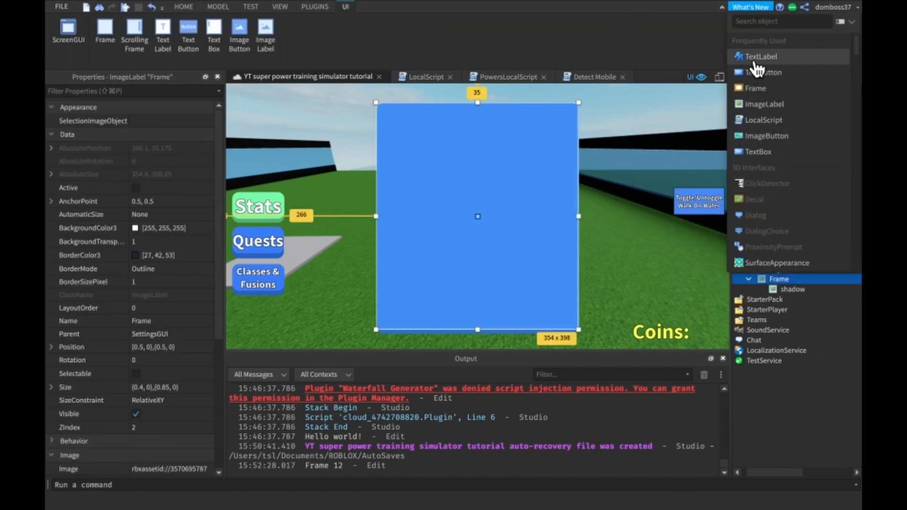
{"action": "left_click", "coordinate": [771, 59]}
{"action": "left_click", "coordinate": [778, 299]}
- Round the TextLabel's corners with the Roundify plugin at size 12 and close the plugin
{"action": "left_click", "coordinate": [313, 6]}
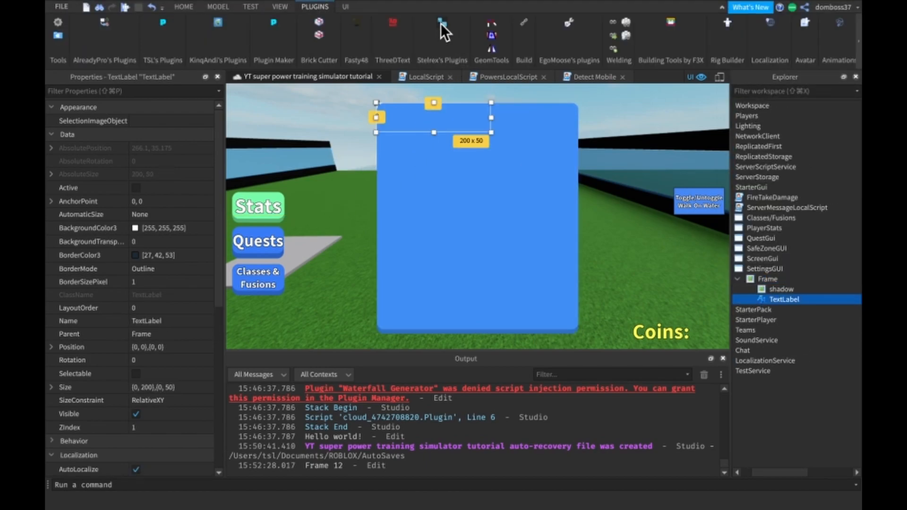
{"action": "left_click", "coordinate": [440, 24]}
{"action": "left_click", "coordinate": [101, 112]}
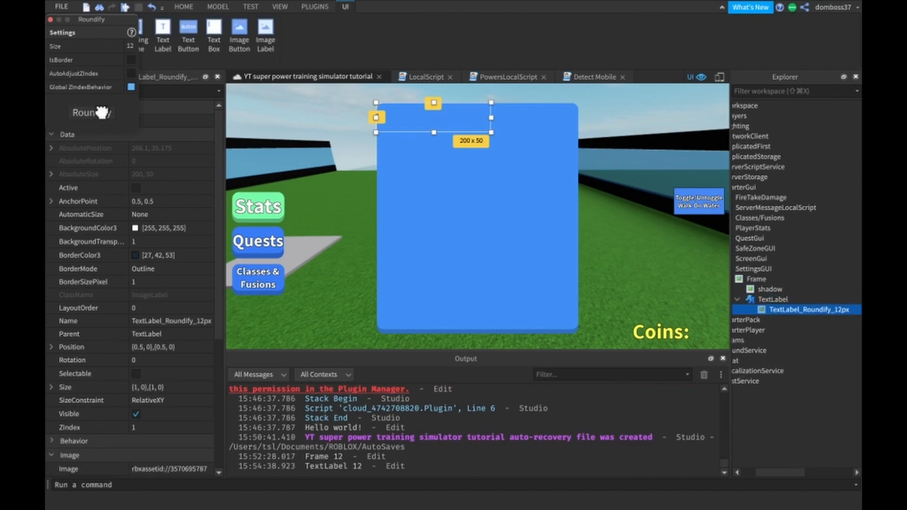
{"action": "left_click", "coordinate": [50, 20]}
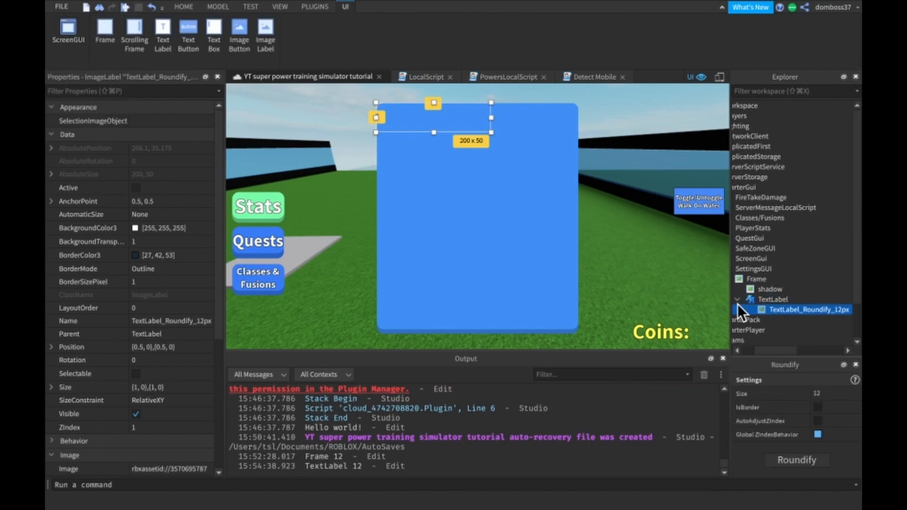
{"action": "left_click", "coordinate": [773, 300]}
{"action": "left_click", "coordinate": [856, 364]}
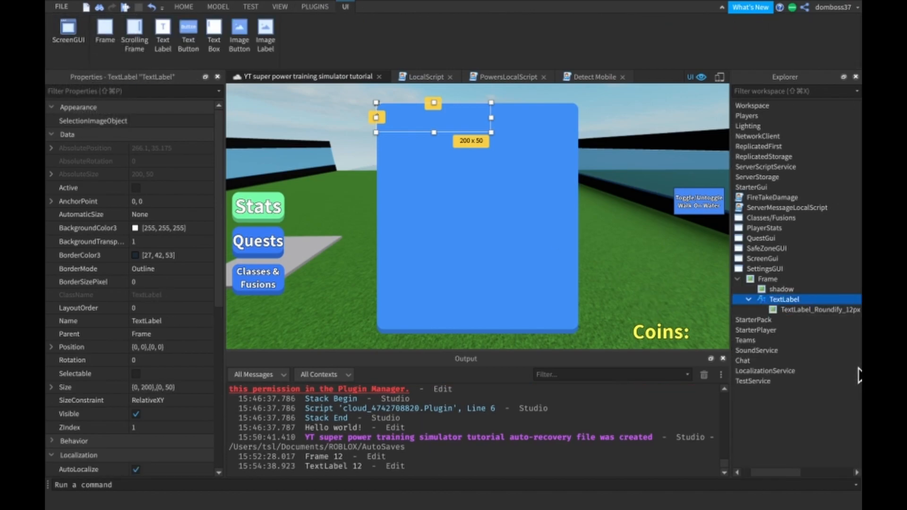
- Set the TextLabel's ZIndex to 3
{"action": "scroll", "coordinate": [144, 400], "scroll_direction": "down", "scroll_amount": 1}
{"action": "left_click", "coordinate": [146, 407]}
{"action": "type", "text": "3"}
{"action": "key", "text": "Return"}
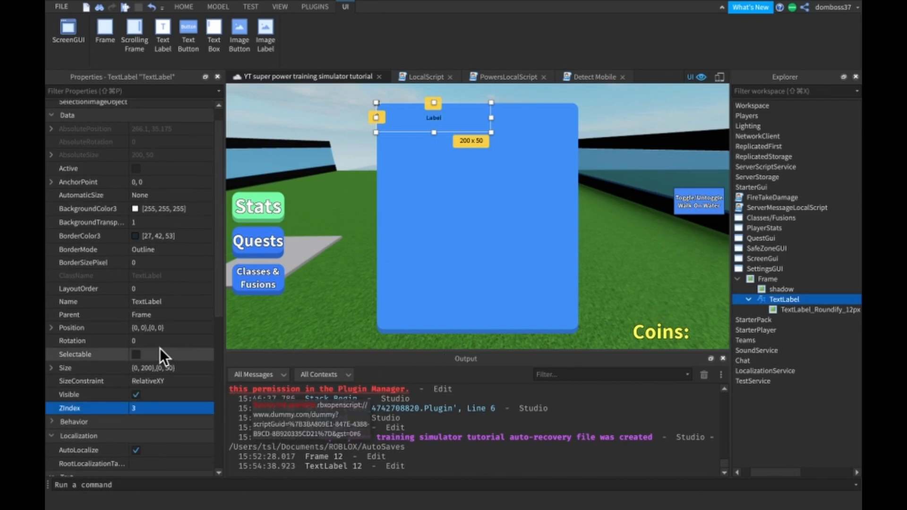
- Set the ZIndex of the TextLabel_Roundify_12px background to 3
{"action": "scroll", "coordinate": [157, 405], "scroll_direction": "down", "scroll_amount": 5}
{"action": "scroll", "coordinate": [158, 405], "scroll_direction": "up", "scroll_amount": 3}
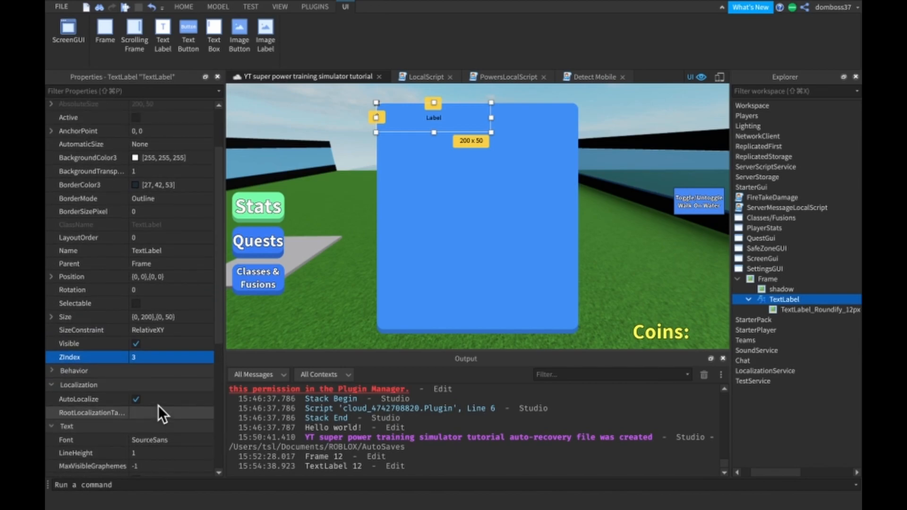
{"action": "left_click", "coordinate": [837, 310]}
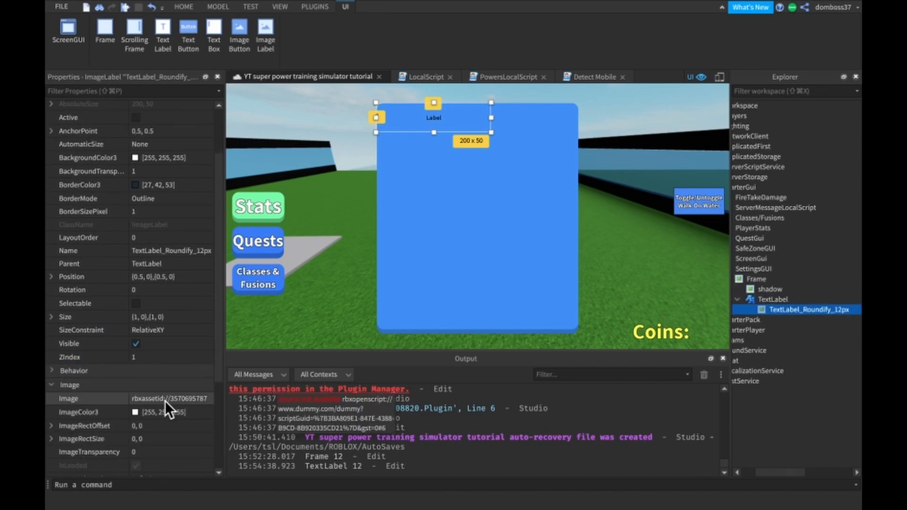
{"action": "left_click", "coordinate": [169, 357]}
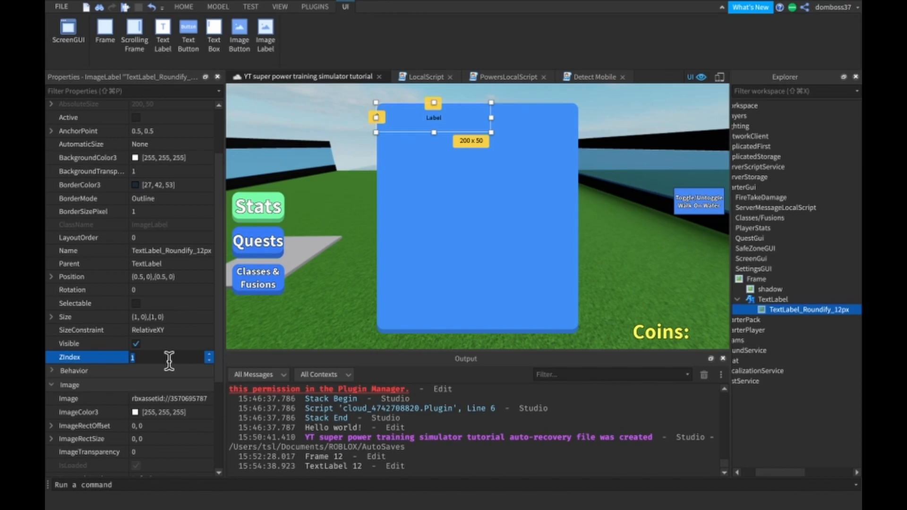
{"action": "type", "text": "3"}
{"action": "key", "text": "Return"}
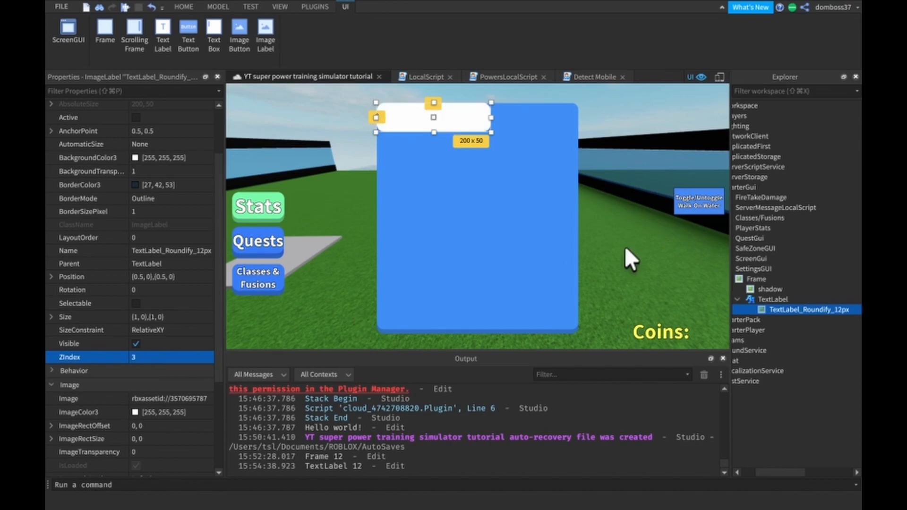
- Raise the TextLabel's ZIndex to 4 so its text sits above the rounded background
{"action": "left_click", "coordinate": [754, 297]}
{"action": "left_click", "coordinate": [134, 356]}
{"action": "type", "text": "4"}
{"action": "key", "text": "Return"}
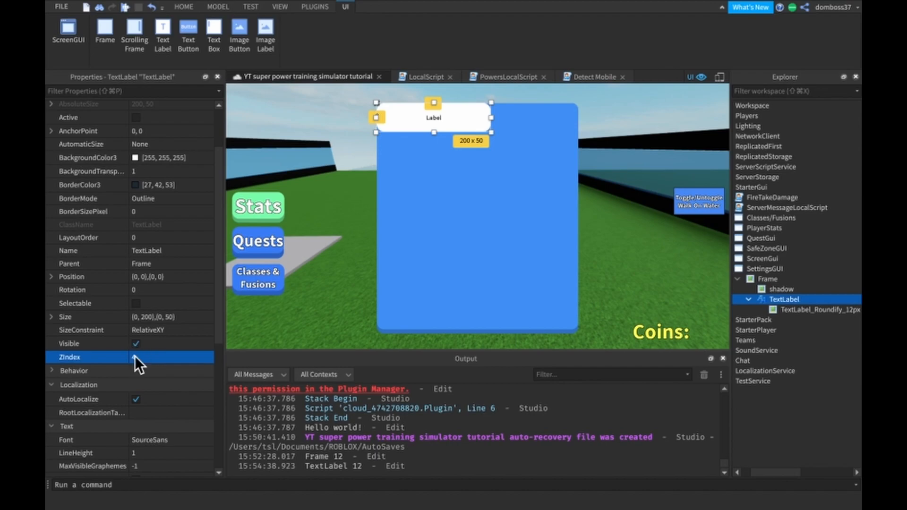
- Set the TextLabel's Size to {0.5, 0},{0.3, 0}
{"action": "left_click", "coordinate": [779, 307]}
{"action": "left_click", "coordinate": [763, 300]}
{"action": "left_click", "coordinate": [158, 317]}
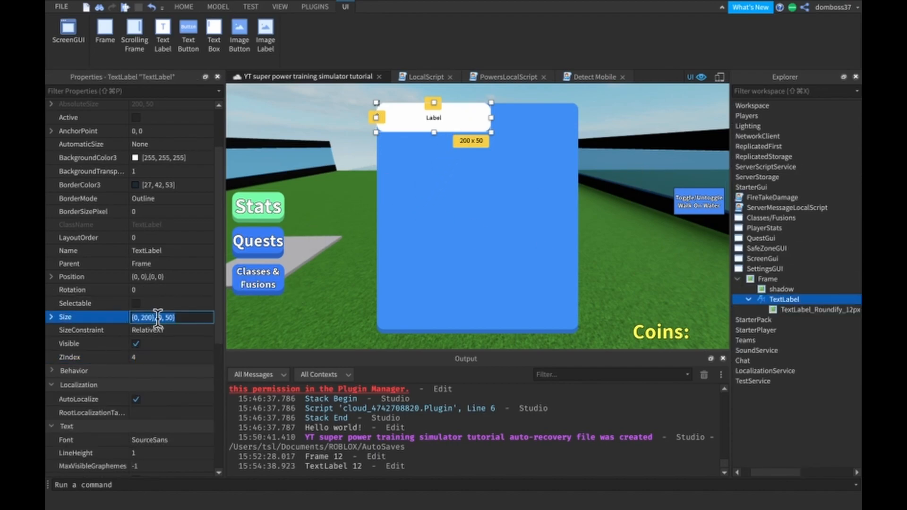
{"action": "type", "text": "0.5,0,0,"}
{"action": "key", "text": "Return"}
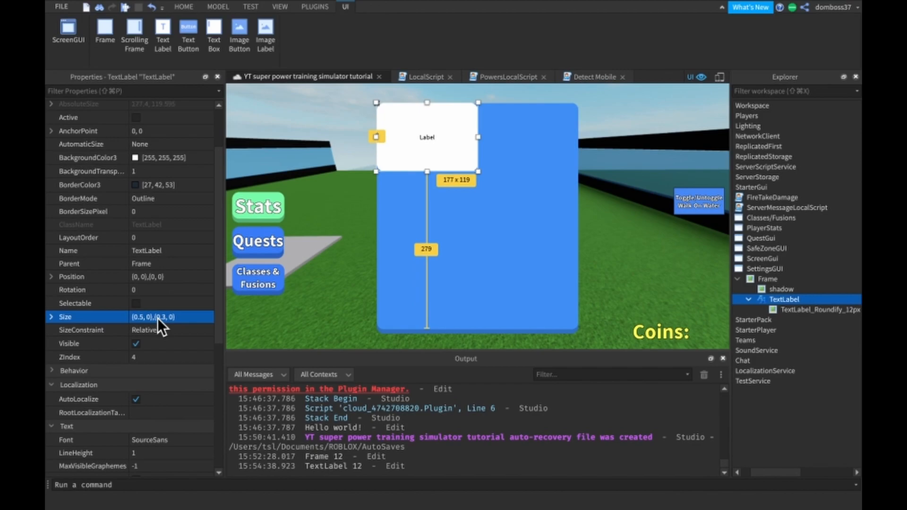
- Set the TextLabel's Size to {0.5, 0},{0.15, 0}
{"action": "left_click", "coordinate": [180, 317]}
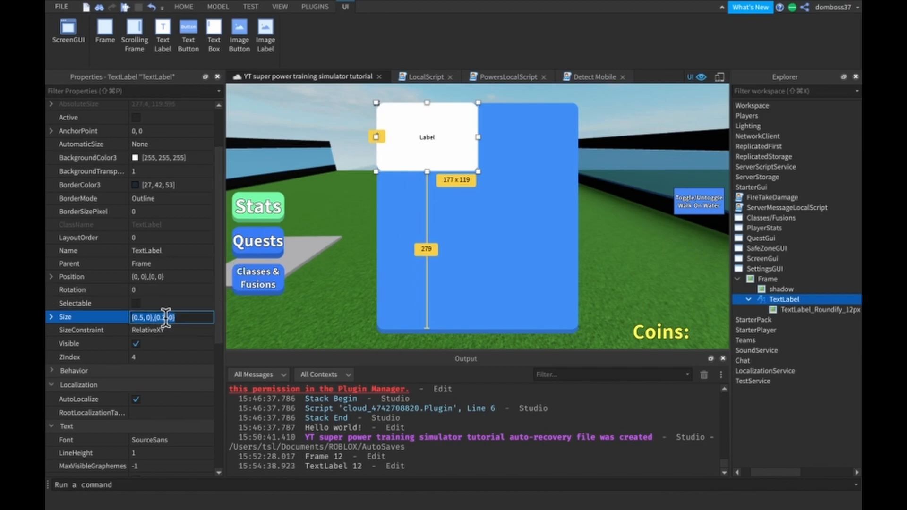
{"action": "left_click", "coordinate": [163, 317]}
{"action": "key", "text": "Delete"}
{"action": "type", "text": "15"}
{"action": "key", "text": "Return"}
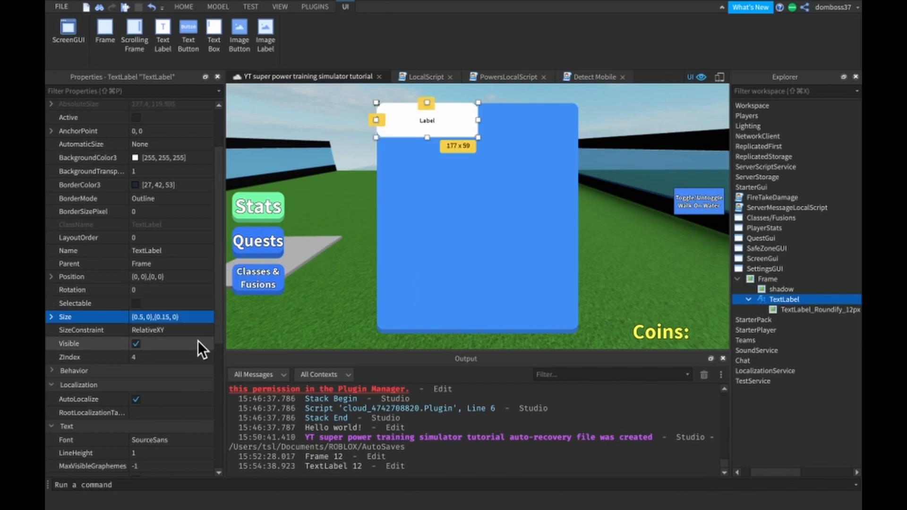
- Move the TextLabel to the middle of the frame's upper edge and resize it to about {0.5, 0},{0.118, 0}
{"action": "left_click_drag", "start_coordinate": [437, 123], "coordinate": [480, 115]}
{"action": "left_click", "coordinate": [169, 317]}
{"action": "key", "text": "Delete"}
{"action": "key", "text": "Return"}
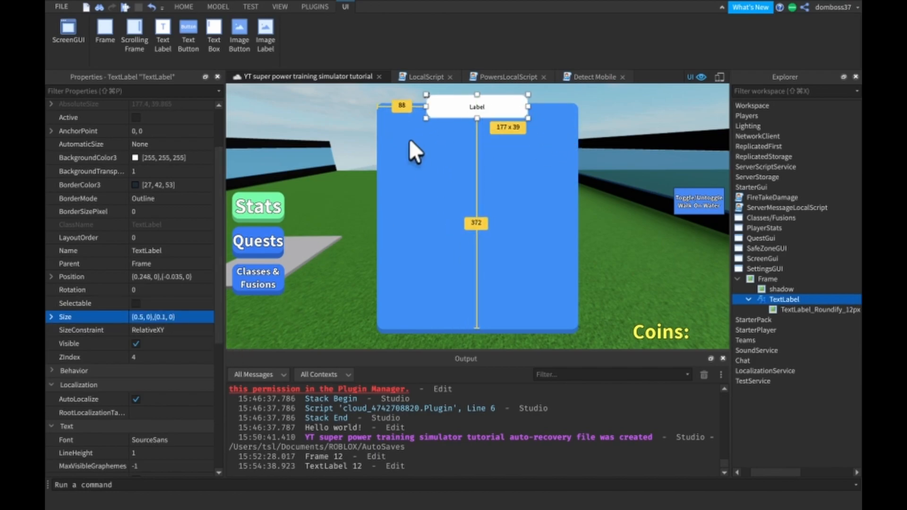
{"action": "left_click", "coordinate": [165, 317]}
{"action": "left_click_drag", "start_coordinate": [477, 119], "coordinate": [476, 122]}
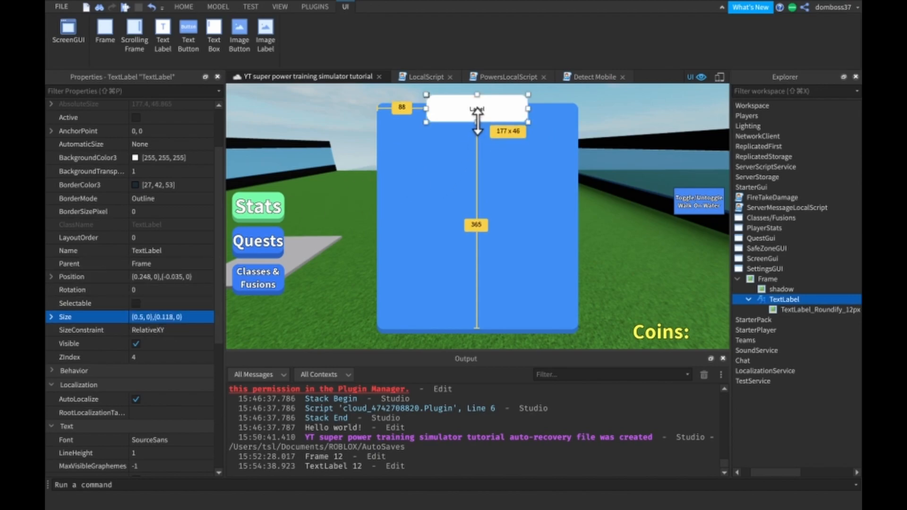
{"action": "left_click", "coordinate": [551, 191]}
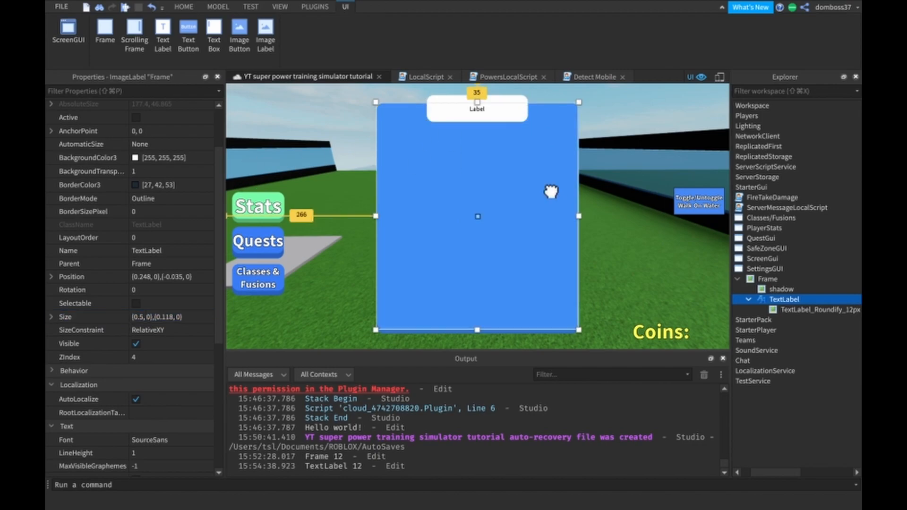
- Set the TextLabel's Position to {0.5, 0},{-0.05, 0}
{"action": "left_click", "coordinate": [800, 300]}
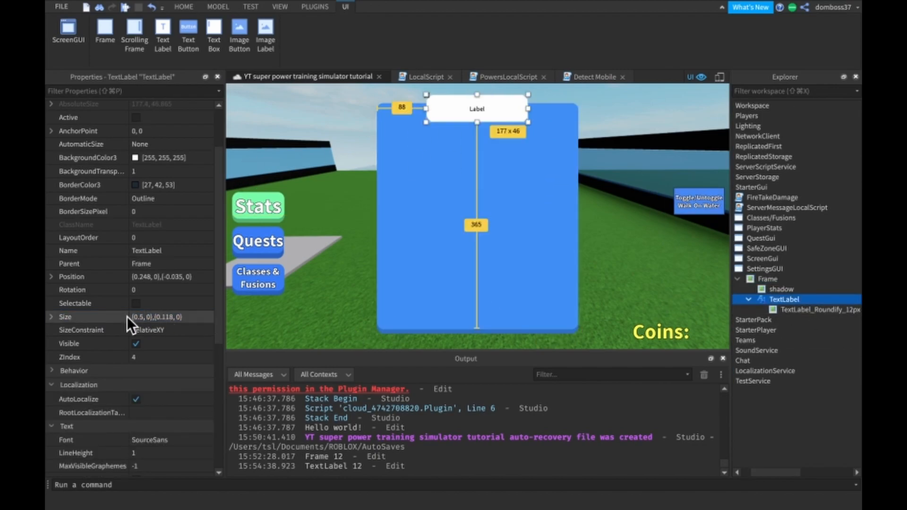
{"action": "left_click", "coordinate": [160, 276]}
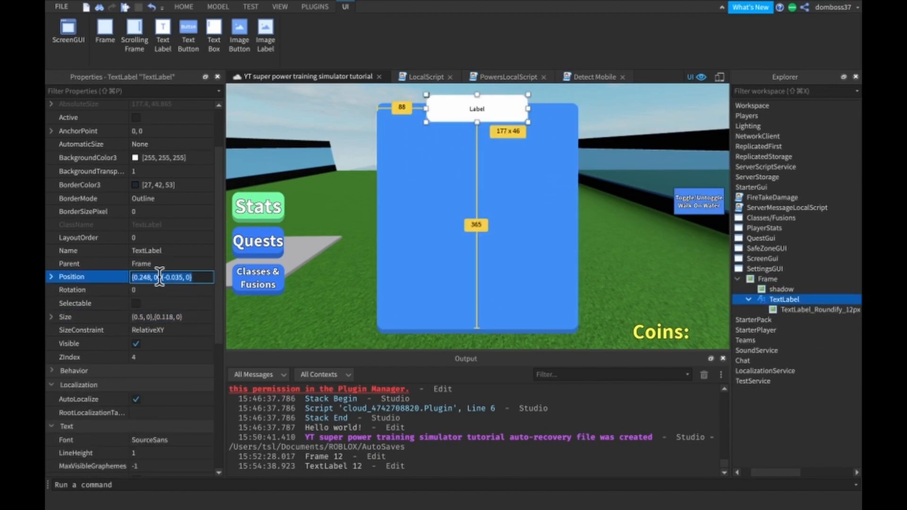
{"action": "type", "text": "0.5,"}
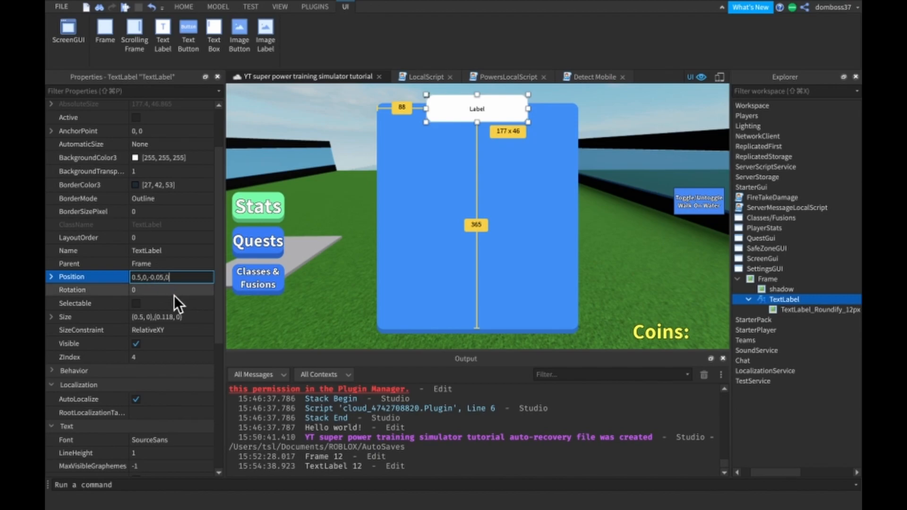
{"action": "key", "text": "Return"}
- Set the TextLabel's AnchorPoint to 0.5, 0 so it is centred horizontally on the frame
{"action": "left_click", "coordinate": [163, 132]}
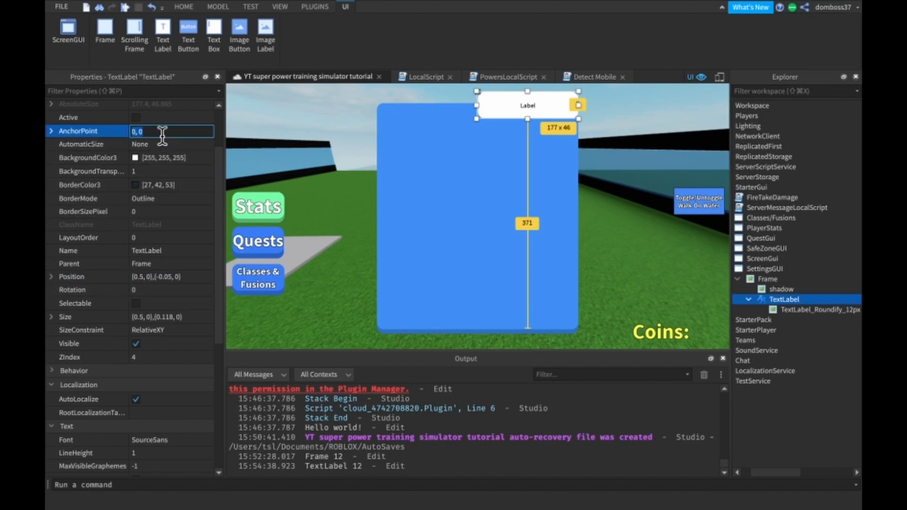
{"action": "type", "text": "0"}
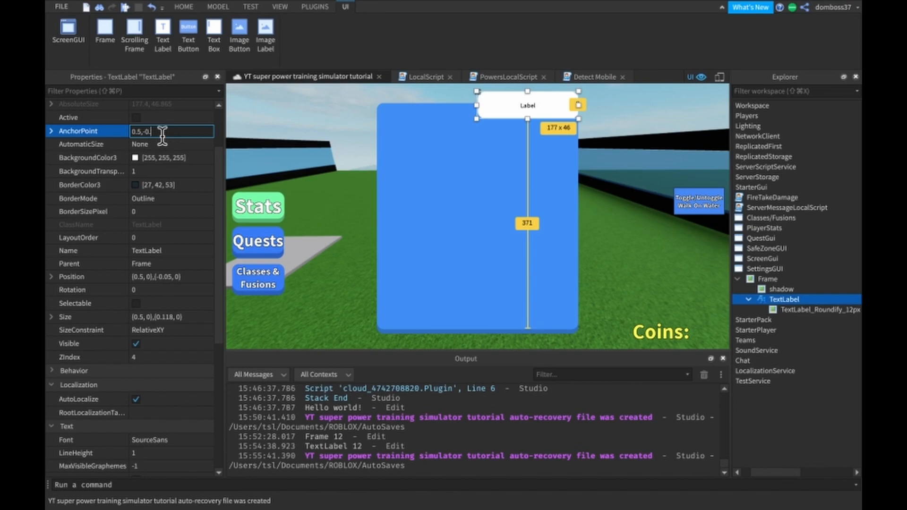
{"action": "type", "text": ".5, 0.0"}
{"action": "key", "text": "Return"}
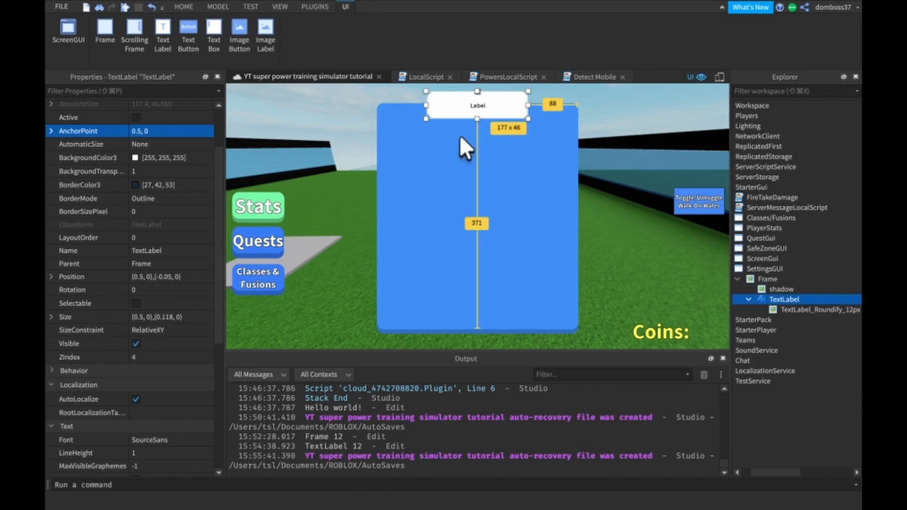
{"action": "left_click", "coordinate": [621, 100]}
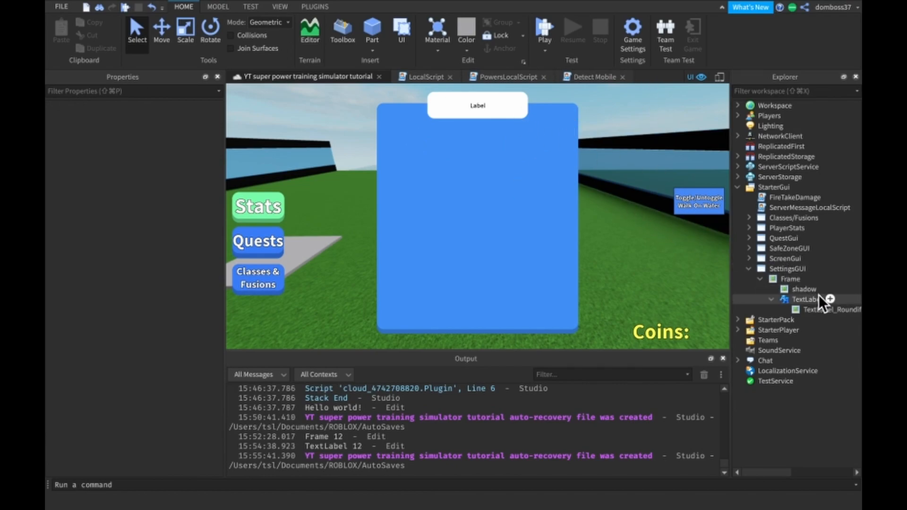
- Set the ImageColor3 of the TextLabel_Roundify_12px background to [0, 146, 255]
{"action": "left_click", "coordinate": [794, 300]}
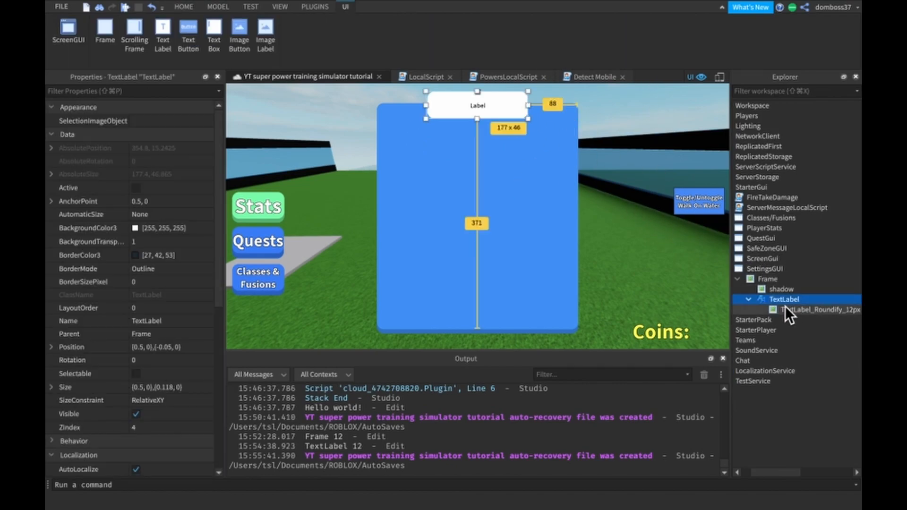
{"action": "left_click", "coordinate": [774, 310]}
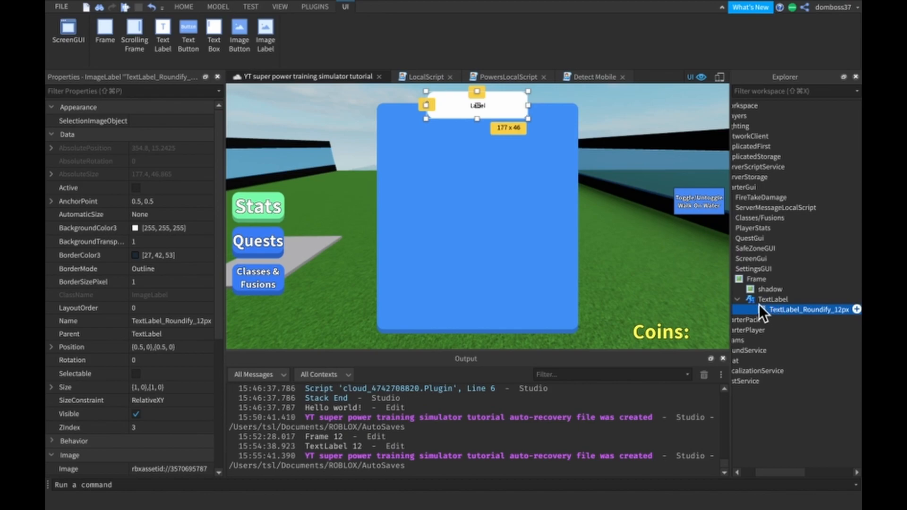
{"action": "scroll", "coordinate": [144, 330], "scroll_direction": "down", "scroll_amount": 8}
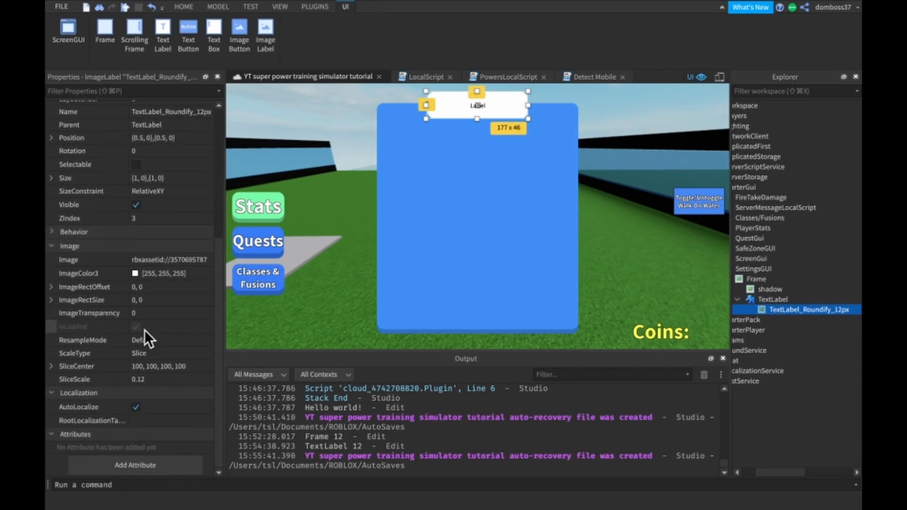
{"action": "left_click", "coordinate": [179, 272]}
{"action": "type", "text": "0, 146, 255"}
{"action": "key", "text": "Return"}
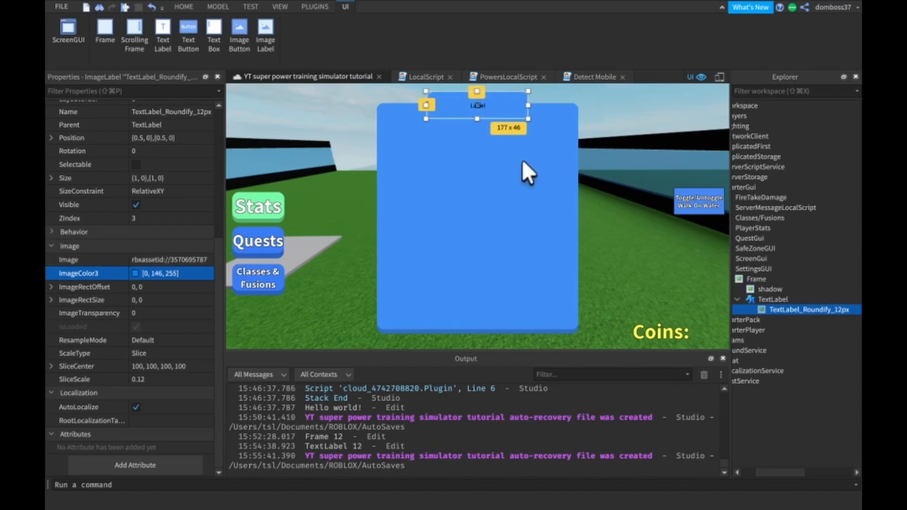
{"action": "left_click", "coordinate": [597, 109]}
- Enable TextScaled on the TextLabel and change its font to SourceSansBold
{"action": "left_click", "coordinate": [801, 300]}
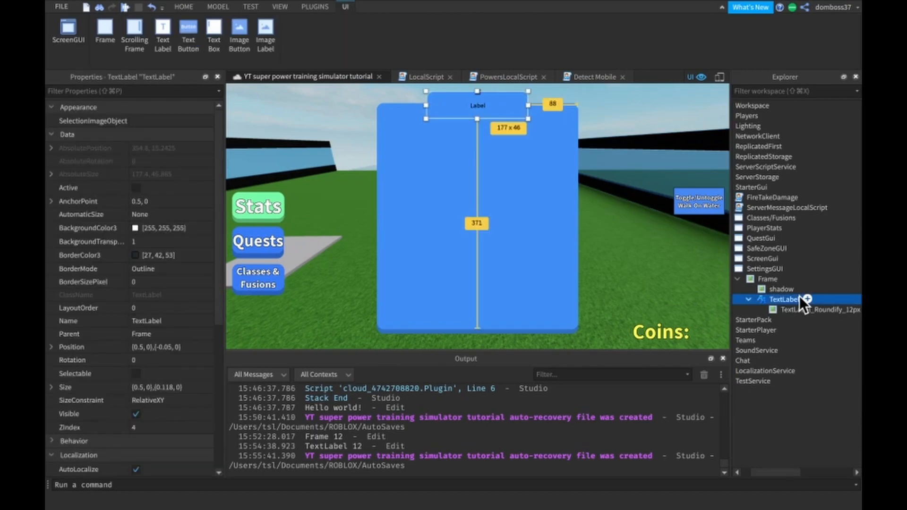
{"action": "scroll", "coordinate": [154, 316], "scroll_direction": "down", "scroll_amount": 10}
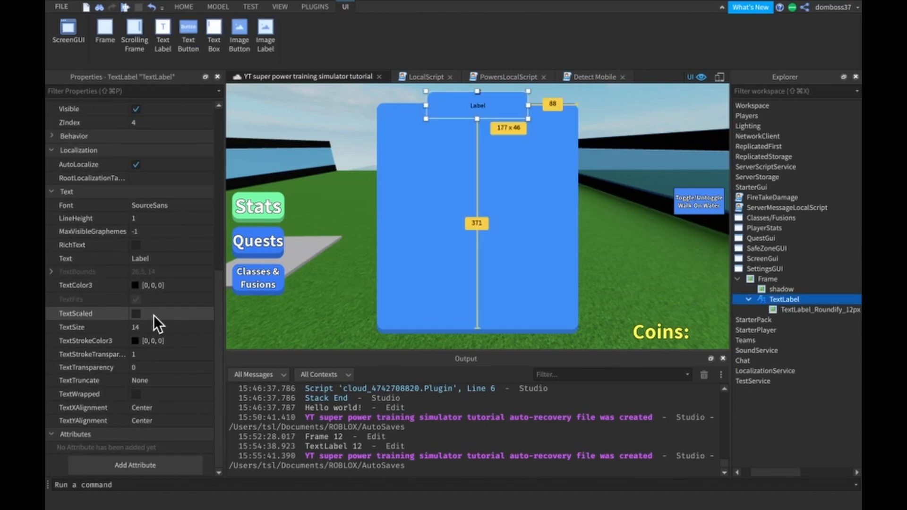
{"action": "left_click", "coordinate": [142, 315]}
{"action": "left_click", "coordinate": [169, 204]}
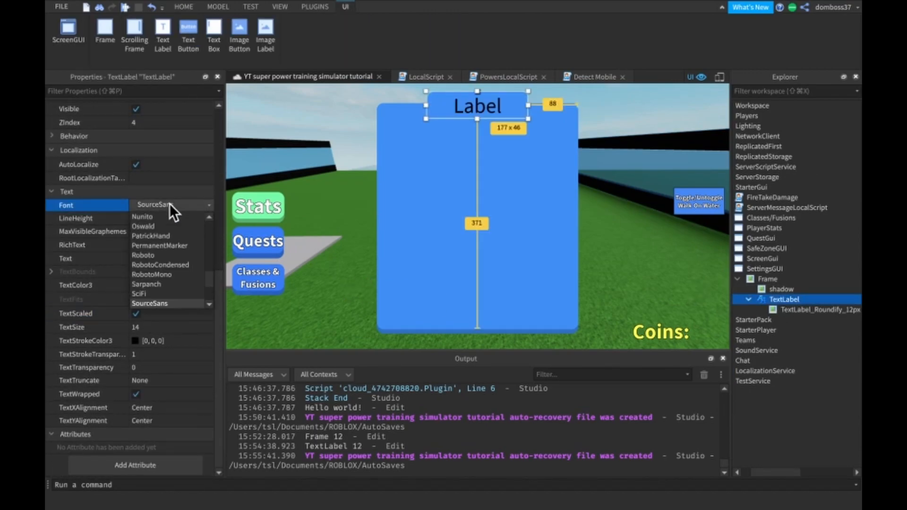
{"action": "scroll", "coordinate": [167, 285], "scroll_direction": "down", "scroll_amount": 1}
{"action": "left_click", "coordinate": [182, 293]}
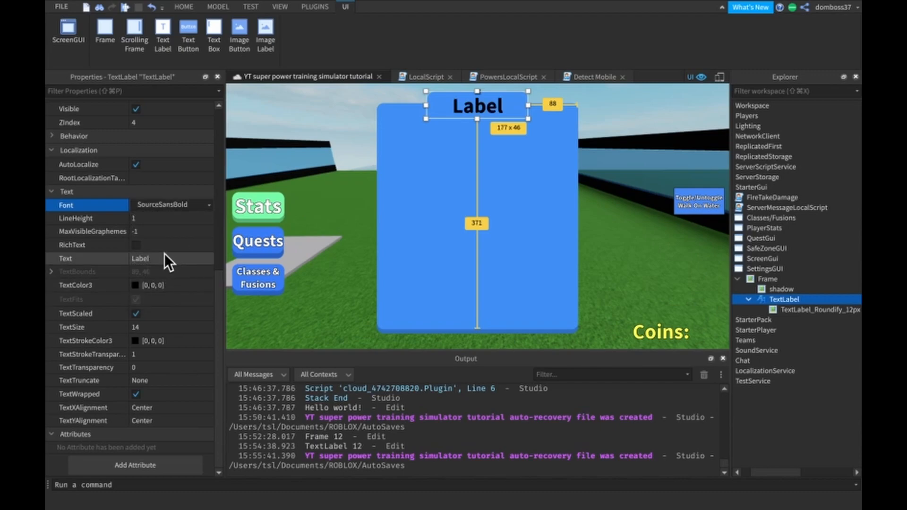
- Make the TextLabel's text white [255, 255, 255] and set its TextStrokeTransparency to 0
{"action": "left_click", "coordinate": [135, 284]}
{"action": "left_click_drag", "start_coordinate": [86, 449], "coordinate": [45, 452]}
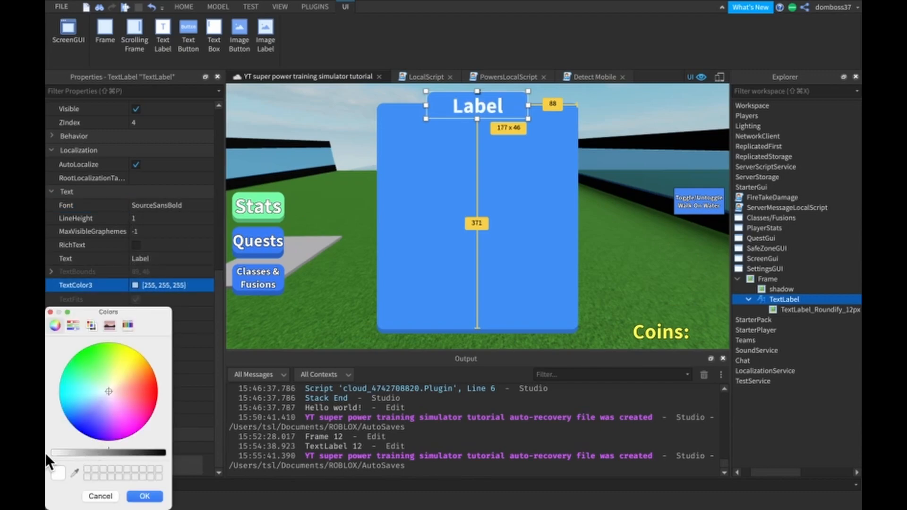
{"action": "left_click", "coordinate": [147, 495]}
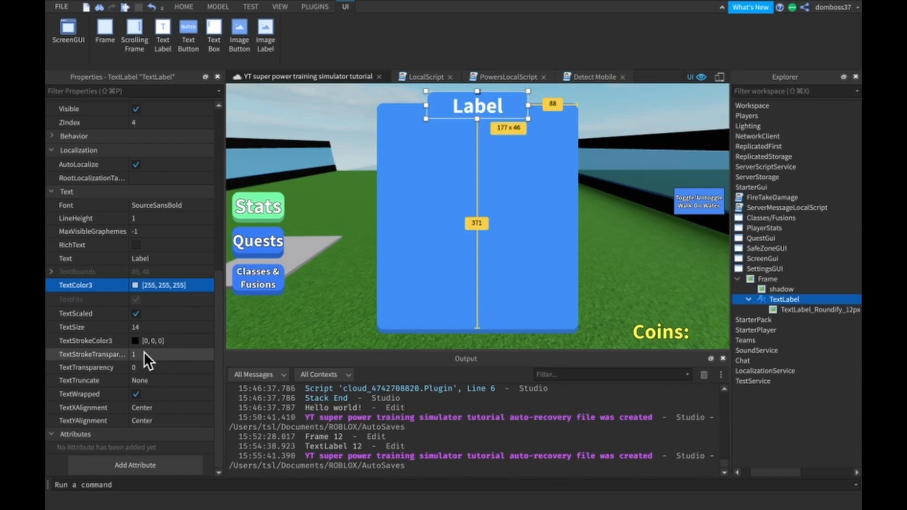
{"action": "left_click", "coordinate": [139, 355]}
{"action": "type", "text": "0"}
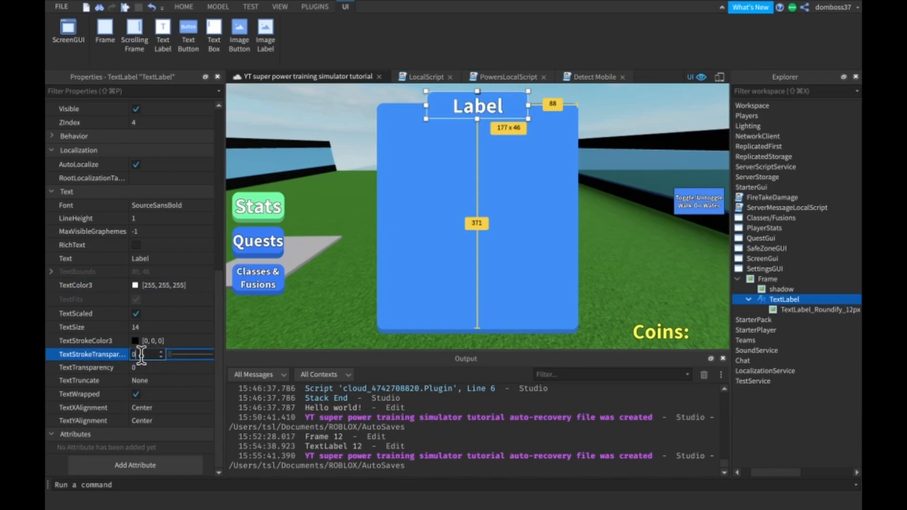
- Change the TextLabel's text to "Settings"
{"action": "left_click", "coordinate": [156, 259]}
{"action": "type", "text": "$"}
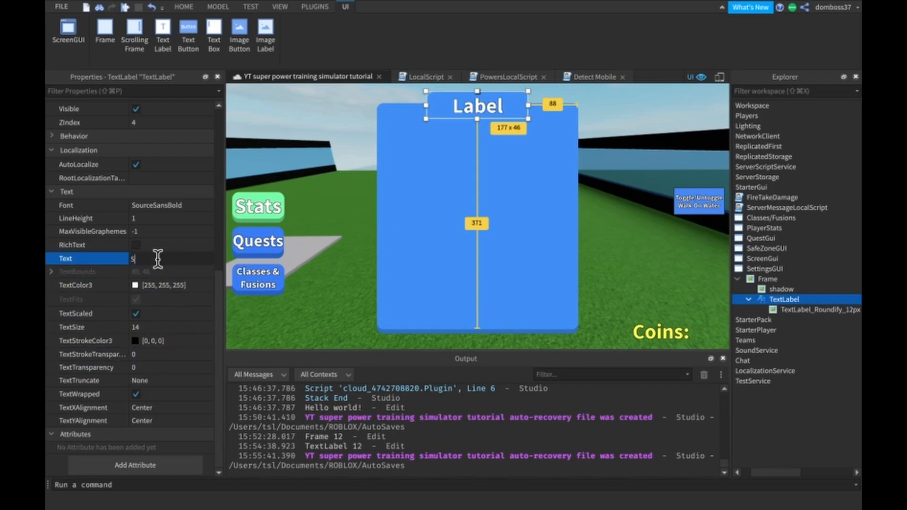
{"action": "type", "text": "ettings"}
{"action": "key", "text": "Return"}
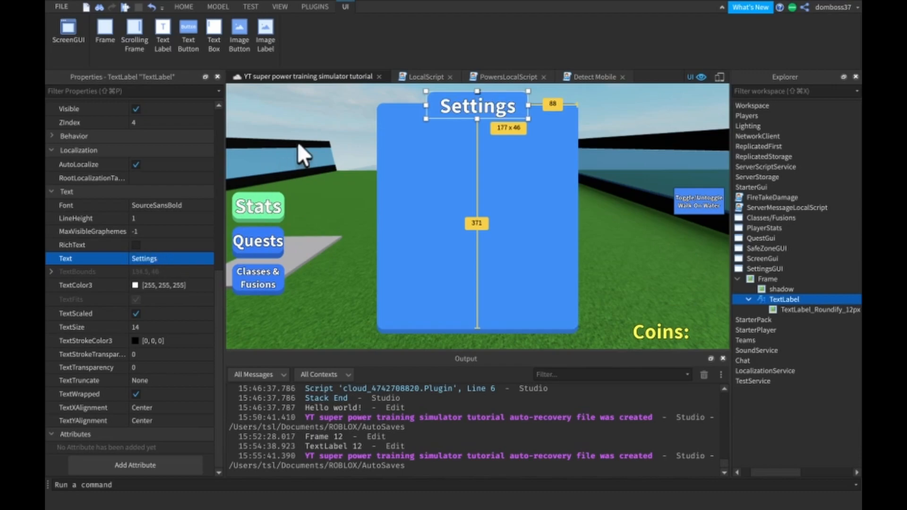
{"action": "left_click", "coordinate": [316, 109]}
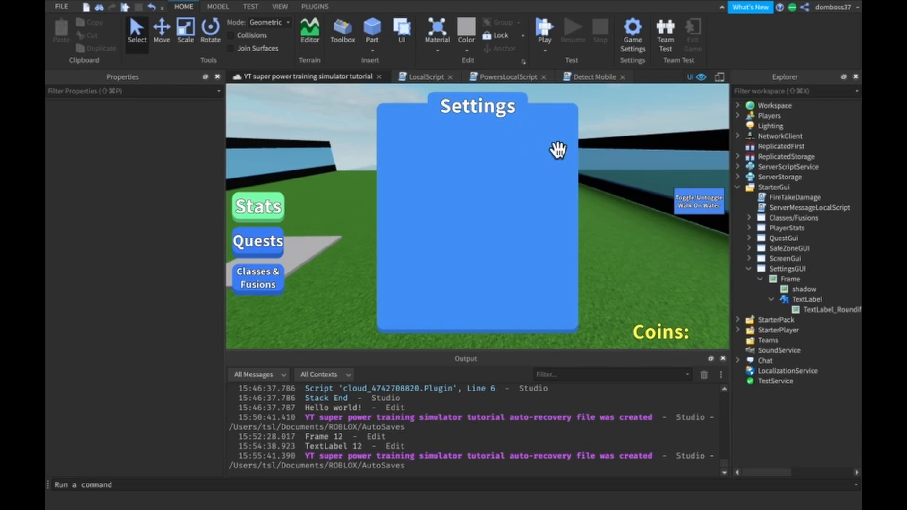
- Try a BorderSizePixel of 10 on the TextLabel_Roundify_12px background and settle on 0
{"action": "left_click", "coordinate": [797, 299]}
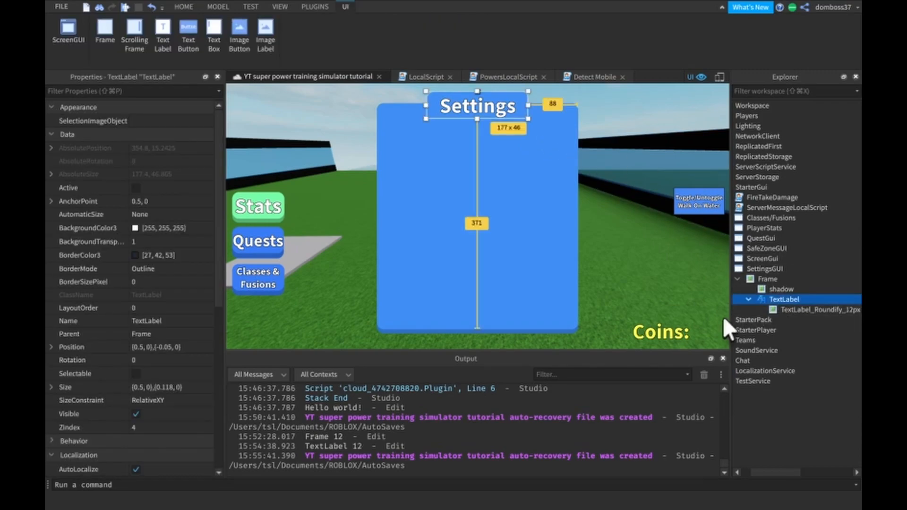
{"action": "left_click", "coordinate": [768, 309]}
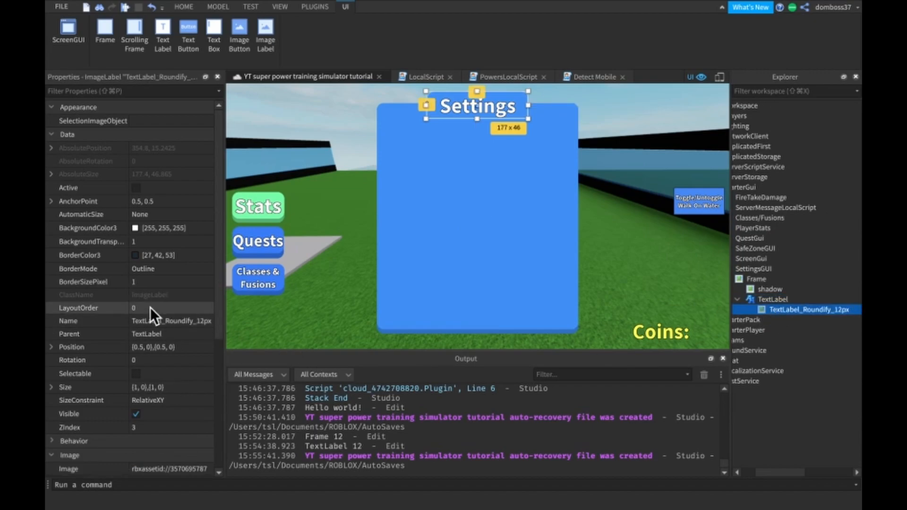
{"action": "scroll", "coordinate": [137, 304], "scroll_direction": "down", "scroll_amount": 3}
{"action": "scroll", "coordinate": [147, 249], "scroll_direction": "down", "scroll_amount": 2}
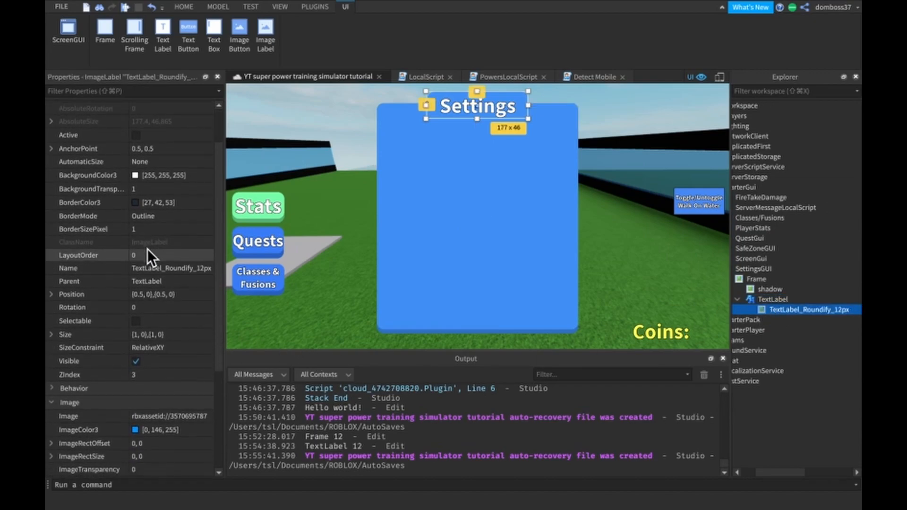
{"action": "left_click", "coordinate": [154, 229]}
{"action": "type", "text": "10"}
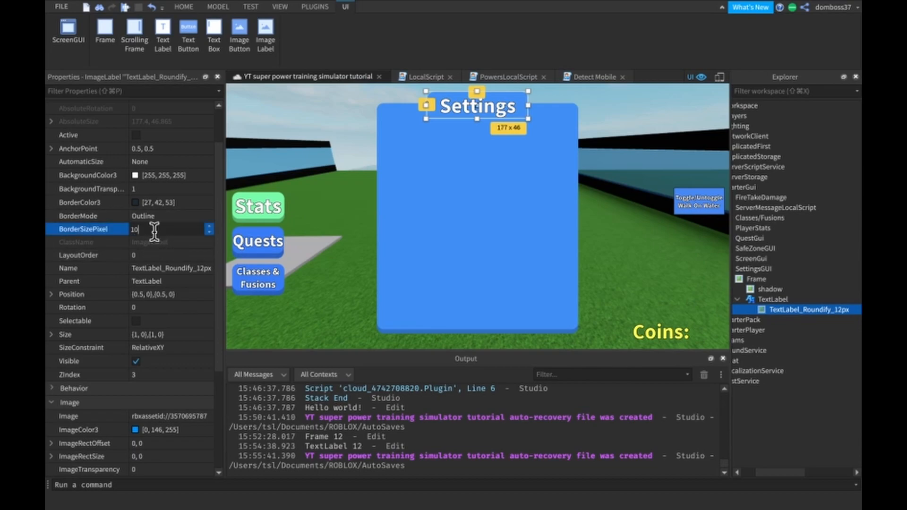
{"action": "key", "text": "Return"}
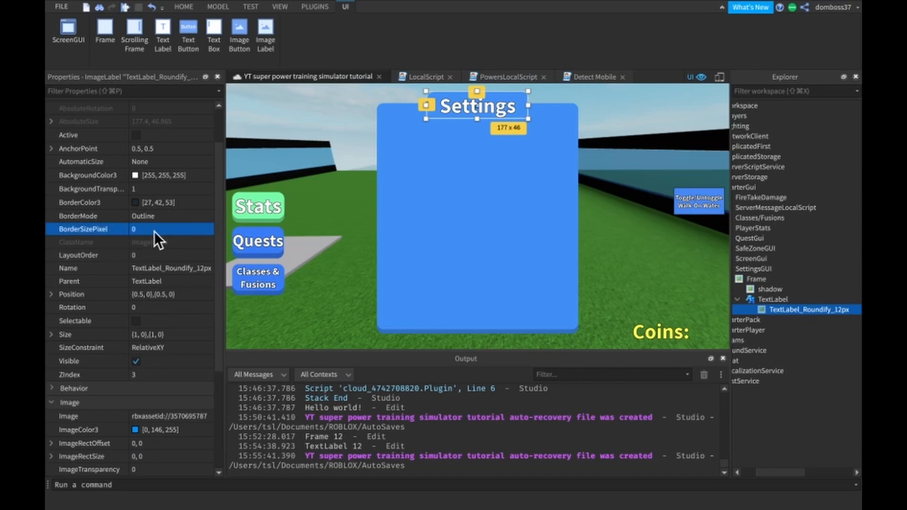
- Duplicate the TextLabel_Roundify_12px image under the TextLabel and rename the copy to "Border"
{"action": "scroll", "coordinate": [154, 231], "scroll_direction": "down", "scroll_amount": 10}
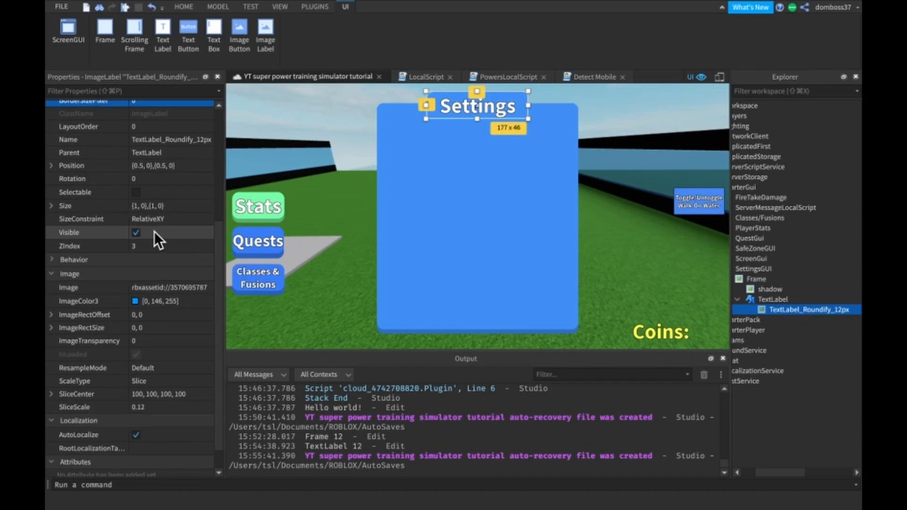
{"action": "scroll", "coordinate": [135, 437], "scroll_direction": "down", "scroll_amount": 2}
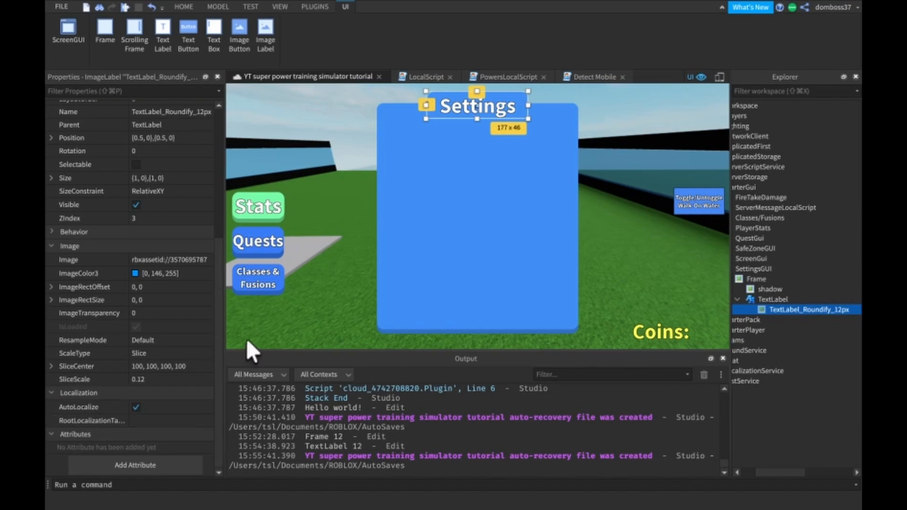
{"action": "key", "text": "ctrl+d"}
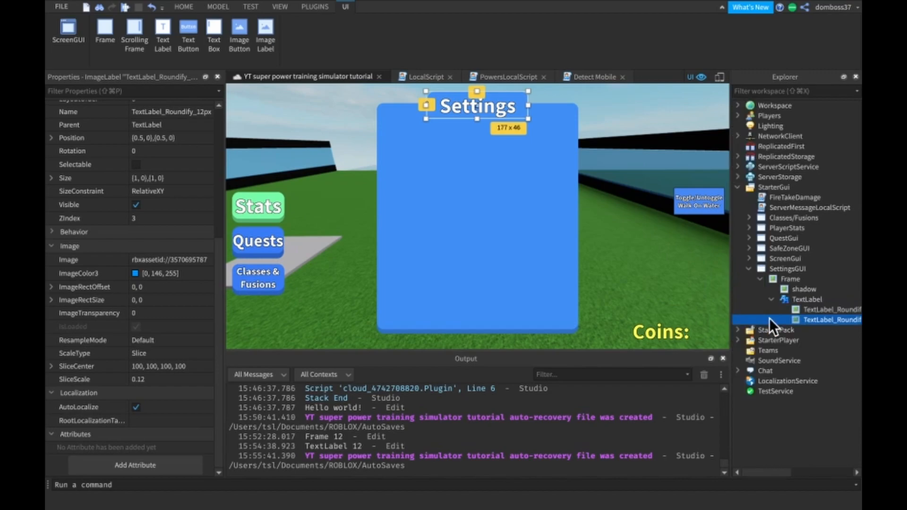
{"action": "right_click", "coordinate": [802, 319]}
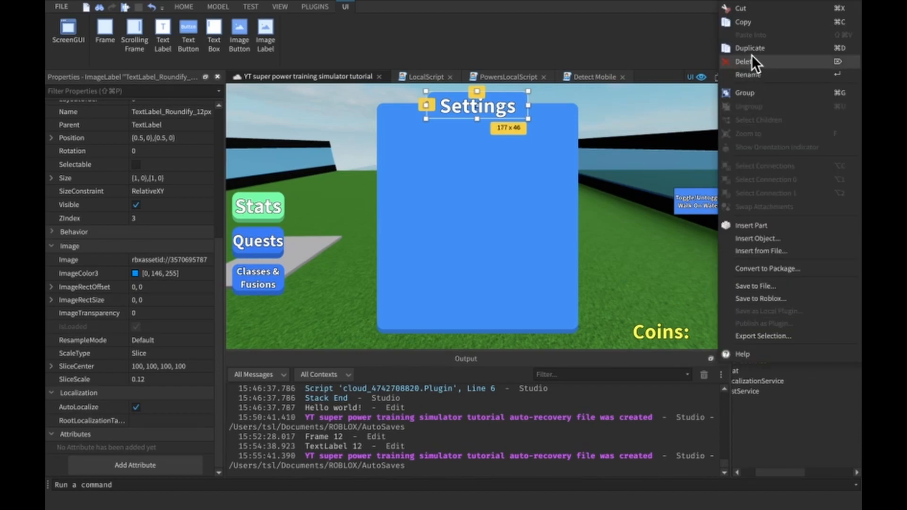
{"action": "left_click", "coordinate": [748, 74]}
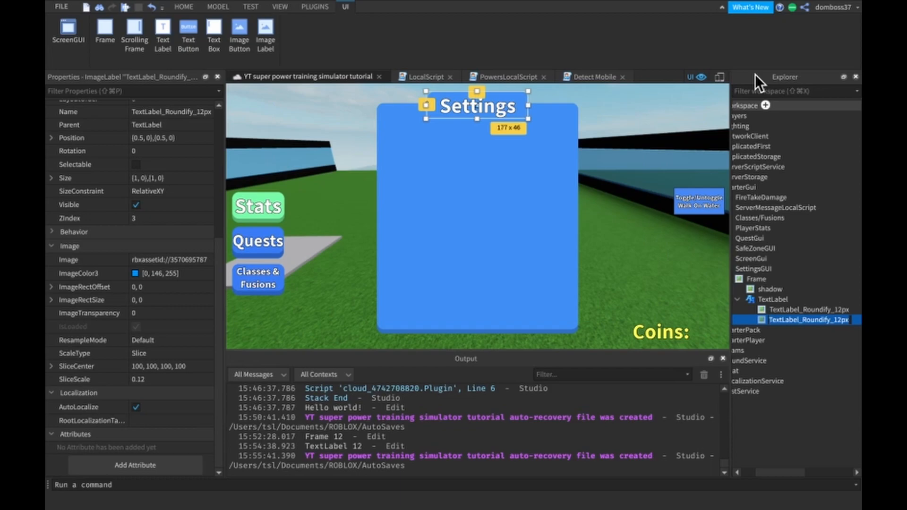
{"action": "type", "text": "Border"}
{"action": "key", "text": "Return"}
- Rename the original TextLabel_Roundify_12px image to "Background"
{"action": "left_click", "coordinate": [773, 308]}
{"action": "right_click", "coordinate": [773, 308]}
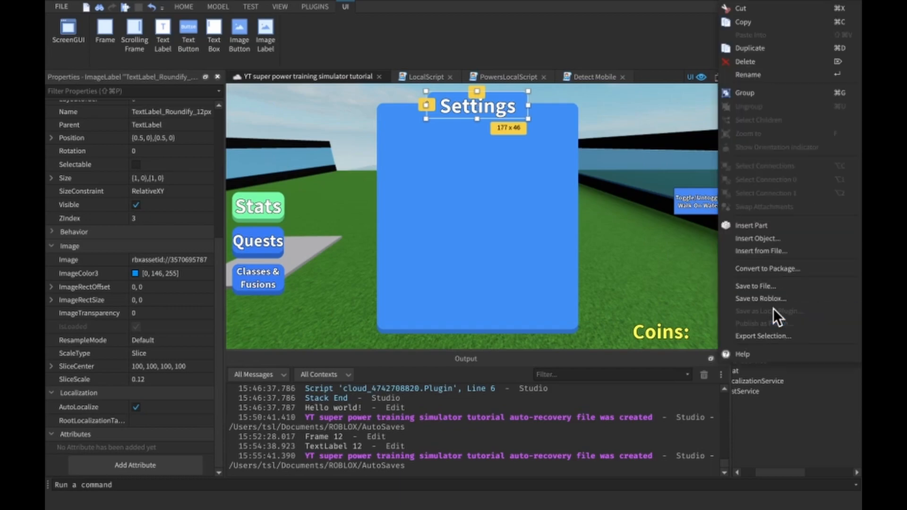
{"action": "left_click", "coordinate": [748, 74]}
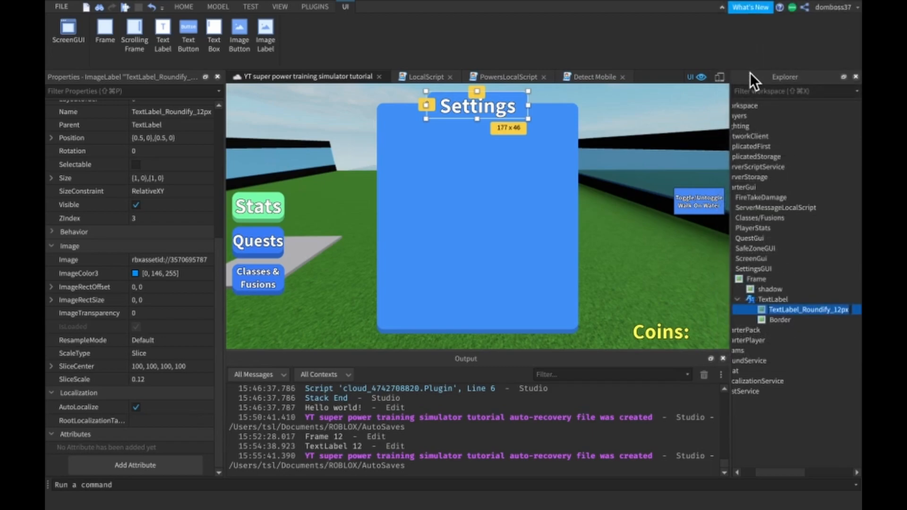
{"action": "type", "text": "Background"}
{"action": "key", "text": "Return"}
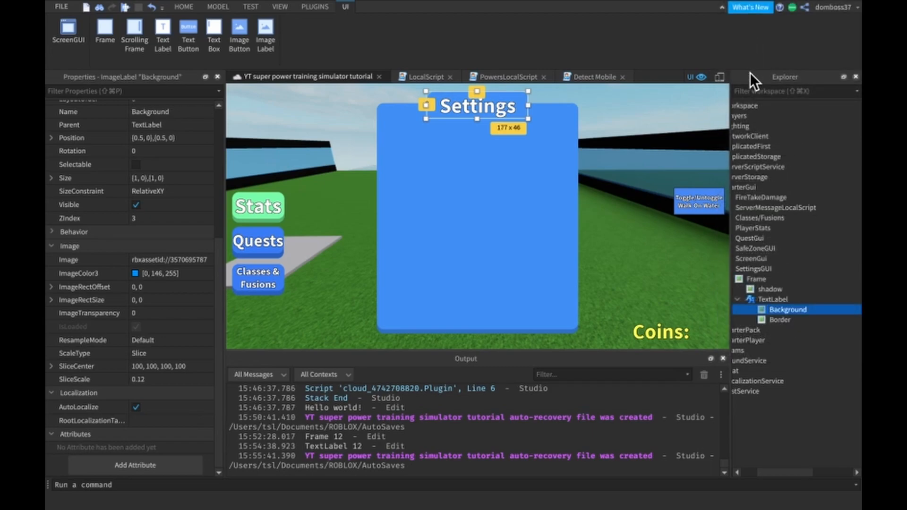
- Set the ZIndex of the Background image to 4 and of its parent TextLabel to 5
{"action": "left_click", "coordinate": [767, 330]}
{"action": "left_click", "coordinate": [779, 371]}
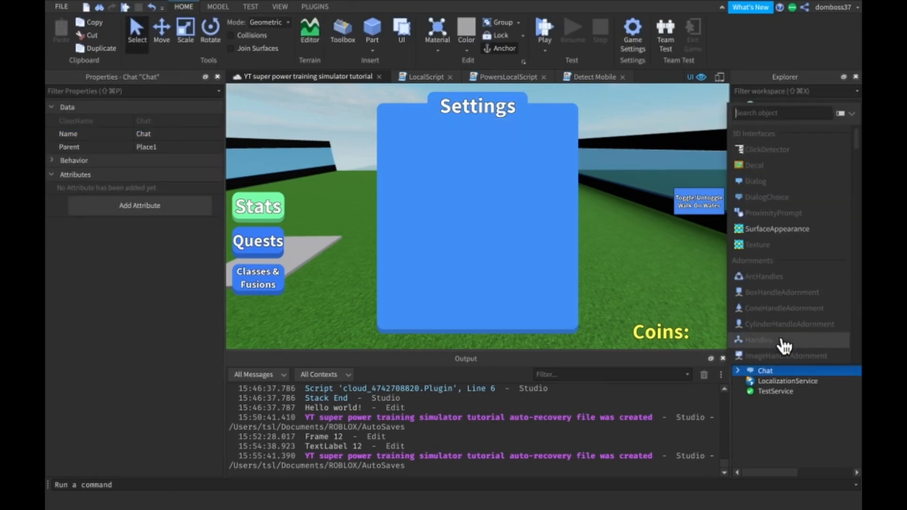
{"action": "left_click", "coordinate": [801, 309]}
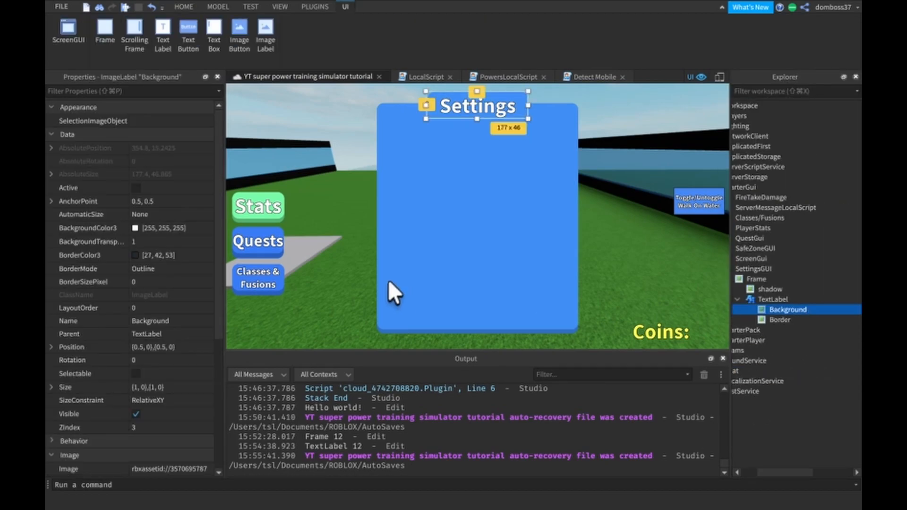
{"action": "left_click", "coordinate": [158, 425]}
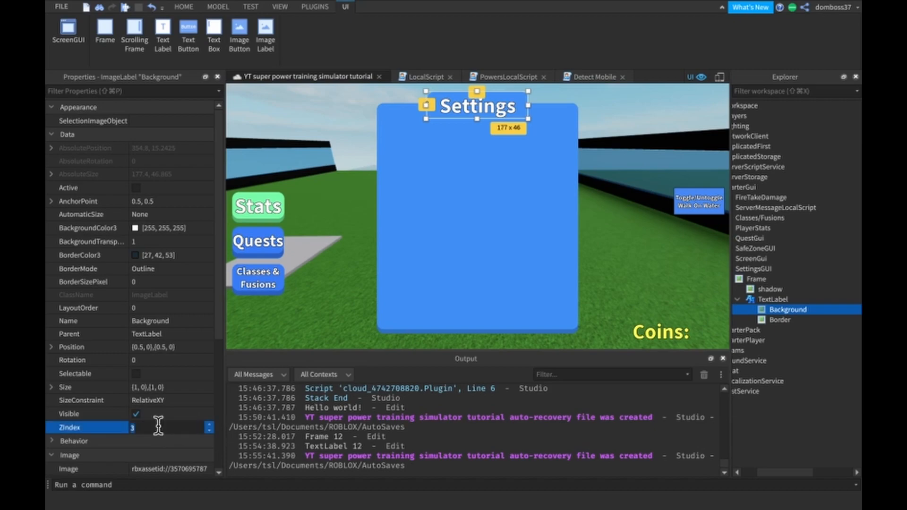
{"action": "type", "text": "4"}
{"action": "key", "text": "Return"}
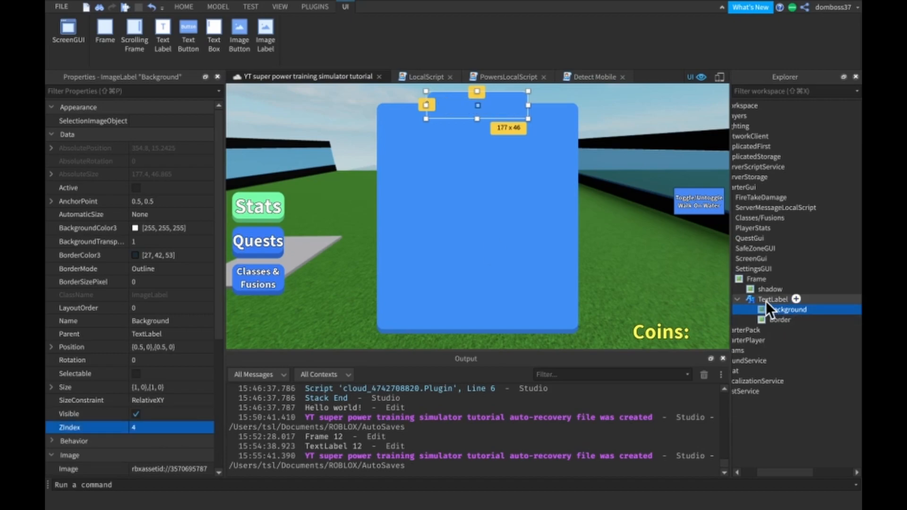
{"action": "left_click", "coordinate": [766, 300]}
{"action": "left_click", "coordinate": [138, 426]}
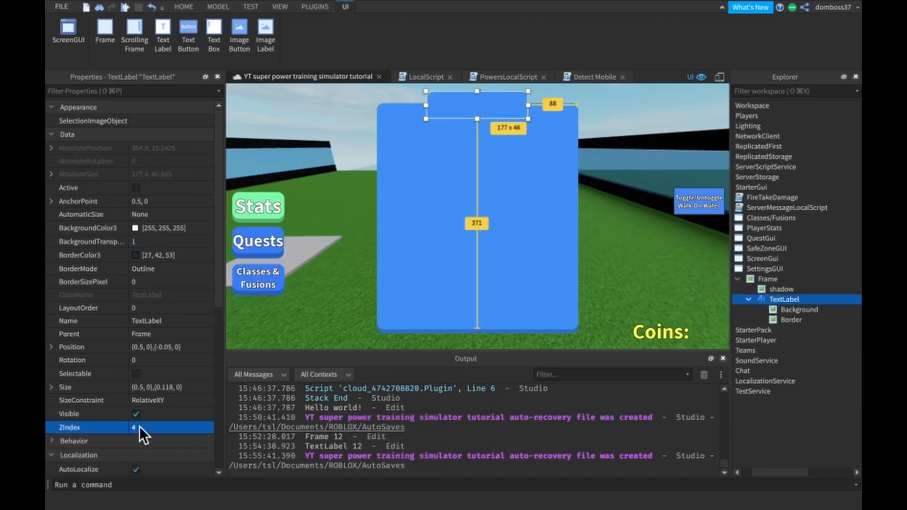
{"action": "type", "text": "5"}
- Darken the Border image's ImageColor3 to [2, 107, 186]
{"action": "left_click", "coordinate": [772, 321]}
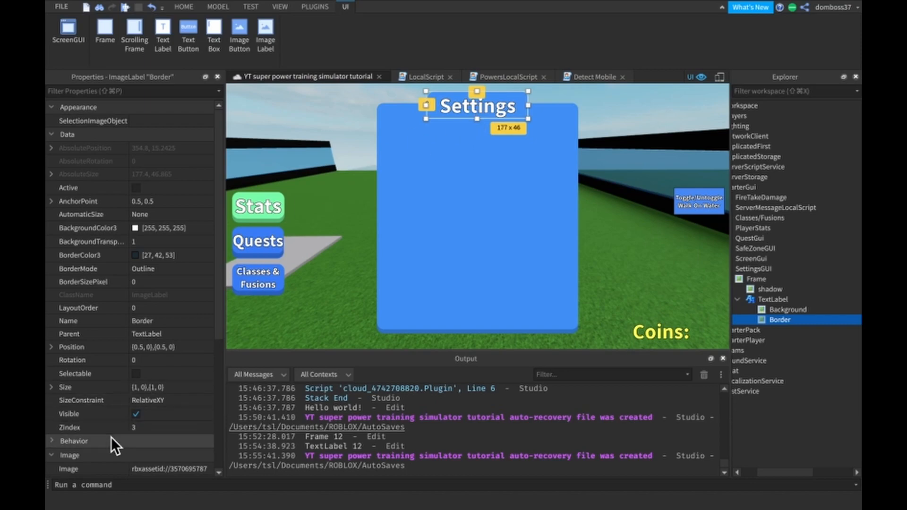
{"action": "scroll", "coordinate": [112, 437], "scroll_direction": "down", "scroll_amount": 5}
{"action": "left_click", "coordinate": [134, 273]}
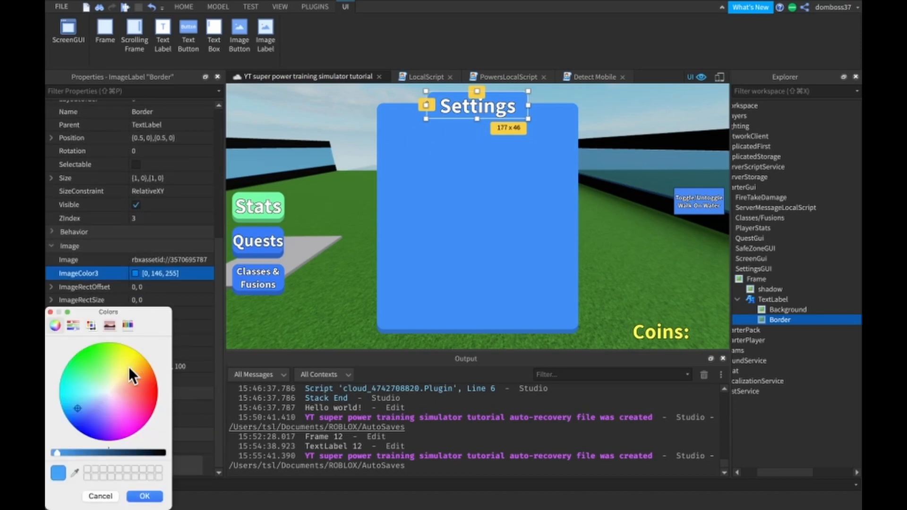
{"action": "mouse_move", "coordinate": [81, 451]}
{"action": "left_mouse_down"}
{"action": "mouse_move", "coordinate": [72, 454]}
{"action": "mouse_move", "coordinate": [80, 452]}
{"action": "left_mouse_up"}
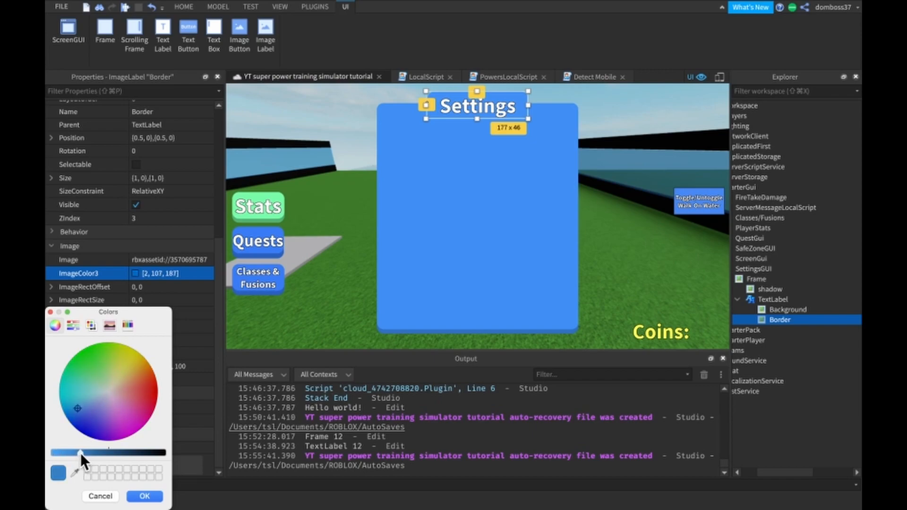
{"action": "left_click", "coordinate": [144, 496]}
- Enlarge the Border image on all four sides to about 190 x 58 so it surrounds the Settings title
{"action": "mouse_move", "coordinate": [424, 104]}
{"action": "left_mouse_down"}
{"action": "mouse_move", "coordinate": [412, 105]}
{"action": "mouse_move", "coordinate": [420, 103]}
{"action": "left_mouse_up"}
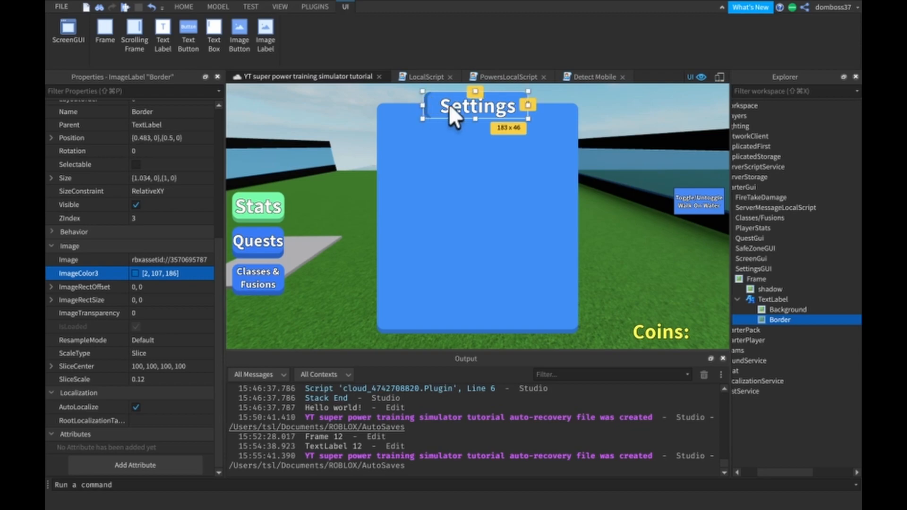
{"action": "left_click_drag", "start_coordinate": [528, 104], "coordinate": [530, 105]}
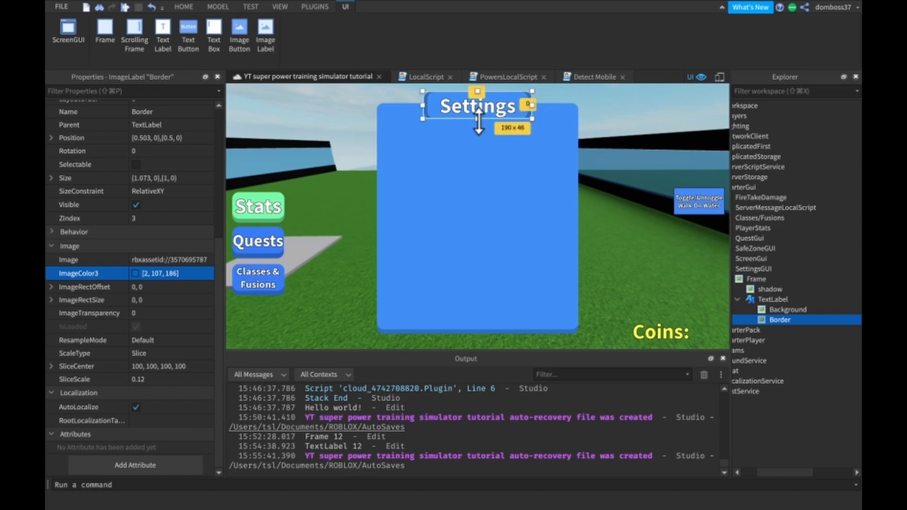
{"action": "left_click_drag", "start_coordinate": [478, 121], "coordinate": [479, 125]}
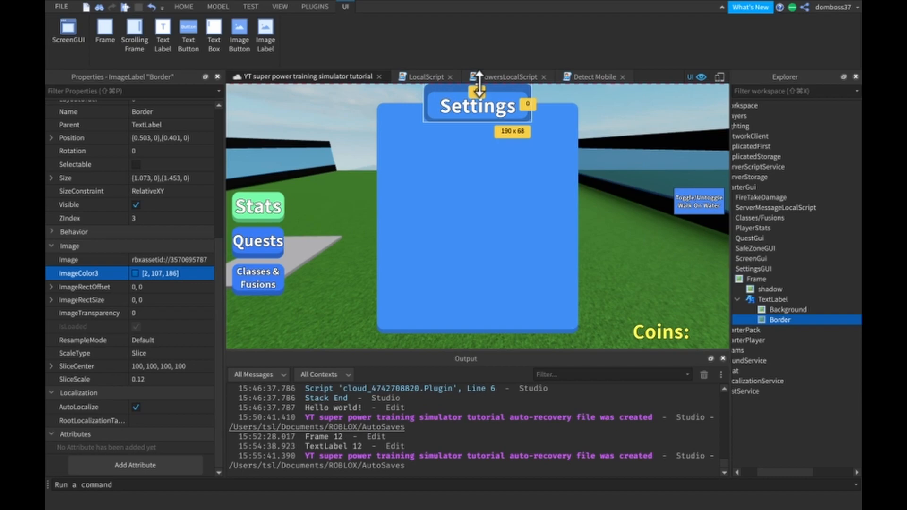
{"action": "left_click_drag", "start_coordinate": [478, 91], "coordinate": [479, 88]}
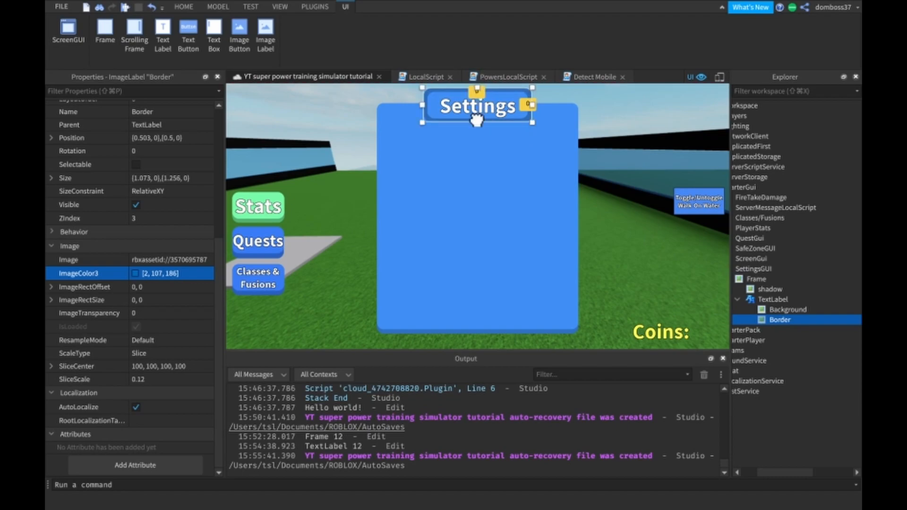
{"action": "left_click", "coordinate": [604, 95]}
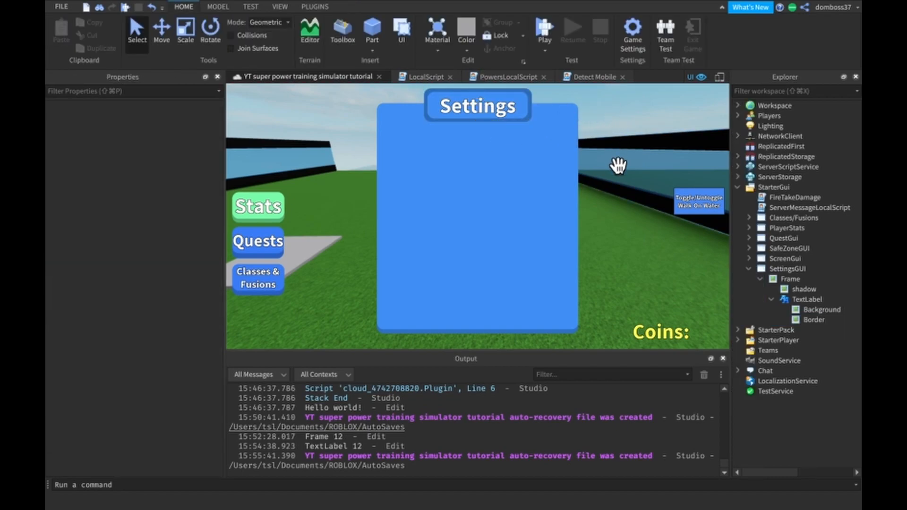
- Fine-tune the side and upper edges of the Border image so that it frames the title evenly
{"action": "left_click", "coordinate": [809, 320]}
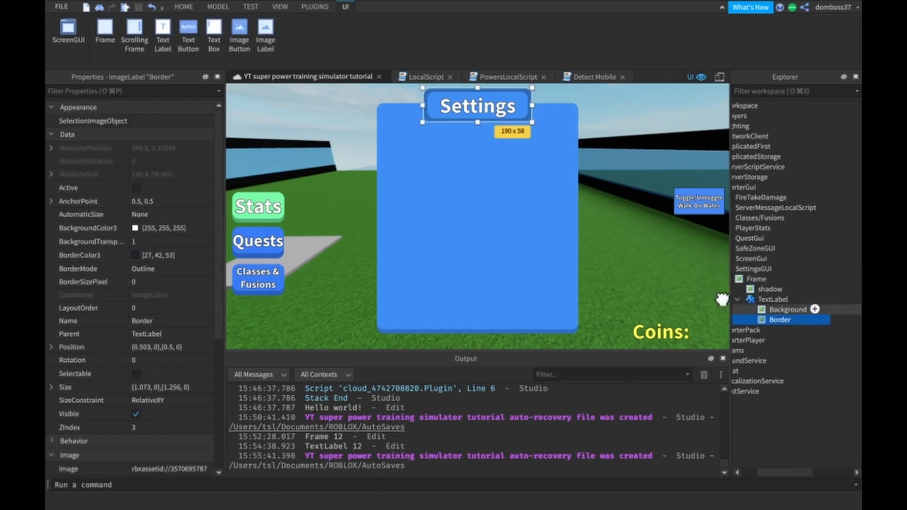
{"action": "left_click", "coordinate": [478, 122]}
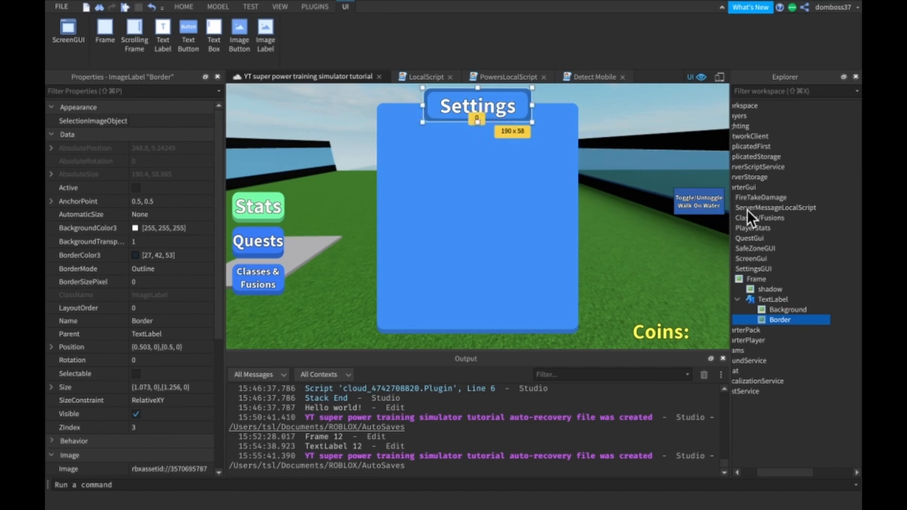
{"action": "left_click", "coordinate": [475, 83]}
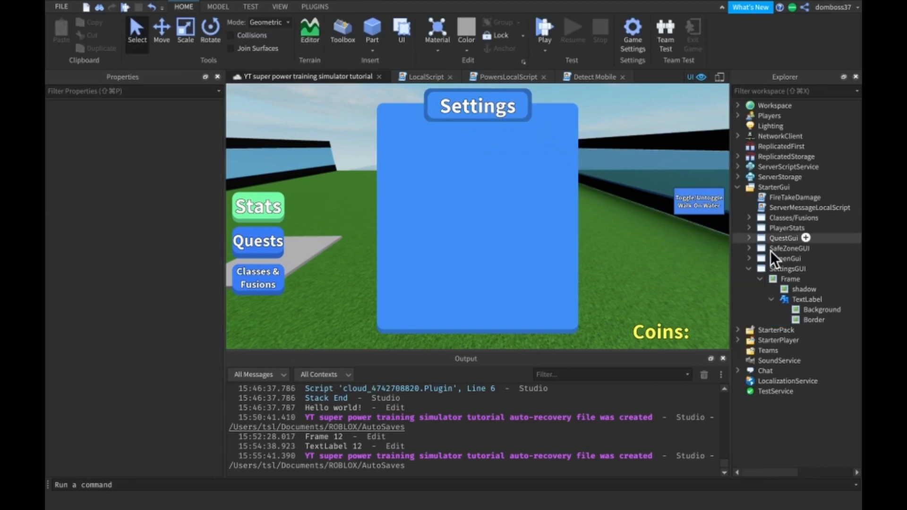
{"action": "left_click", "coordinate": [791, 318]}
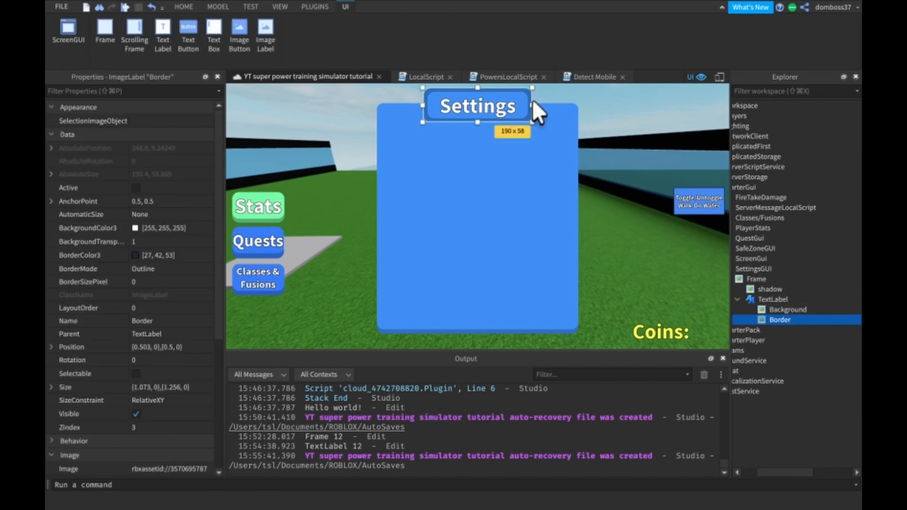
{"action": "left_click_drag", "start_coordinate": [529, 103], "coordinate": [531, 103]}
{"action": "left_click_drag", "start_coordinate": [417, 103], "coordinate": [421, 105]}
{"action": "left_click_drag", "start_coordinate": [477, 88], "coordinate": [478, 89]}
{"action": "left_click", "coordinate": [359, 107]}
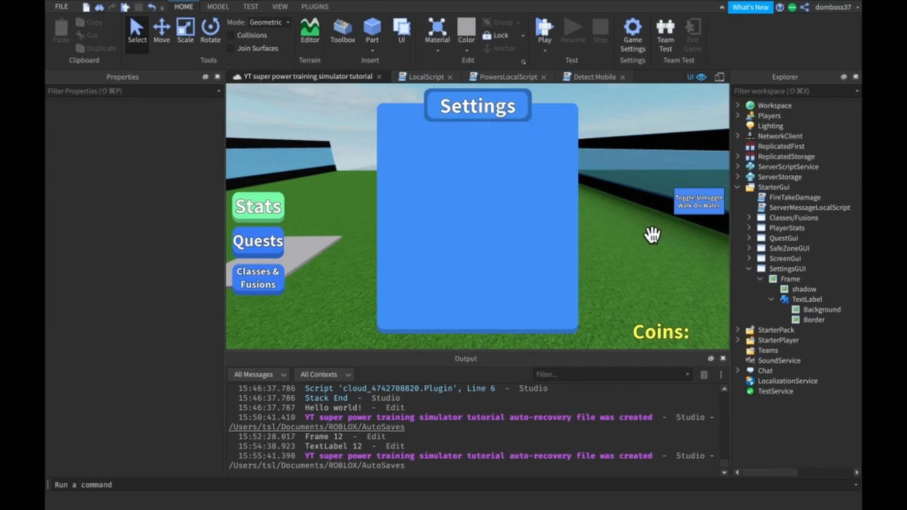
- Rename the TextLabel to "Title" and collapse its children in the object tree
{"action": "left_click", "coordinate": [785, 298]}
{"action": "right_click", "coordinate": [786, 298]}
{"action": "left_click", "coordinate": [747, 76]}
{"action": "type", "text": "Title"}
{"action": "key", "text": "Return"}
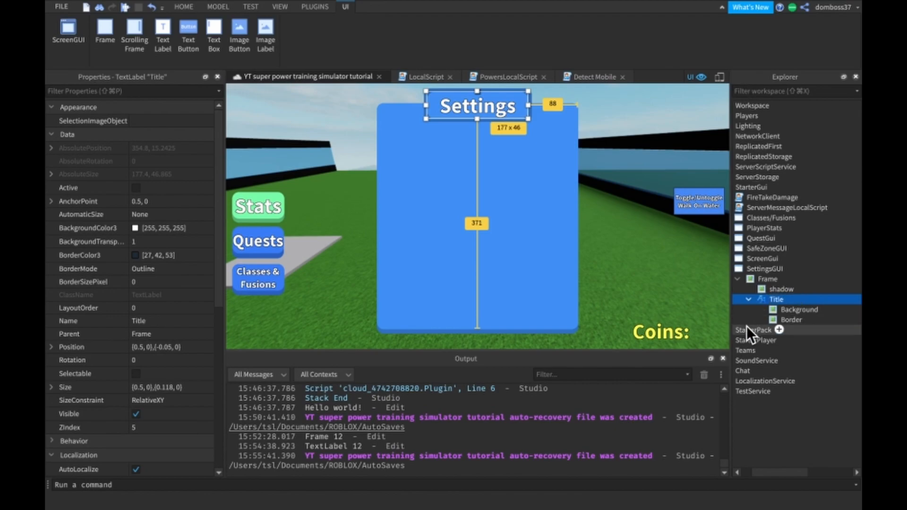
{"action": "left_click", "coordinate": [749, 299]}
- Insert a new Frame inside the main settings Frame and set its ZIndex to 3
{"action": "left_click", "coordinate": [766, 279]}
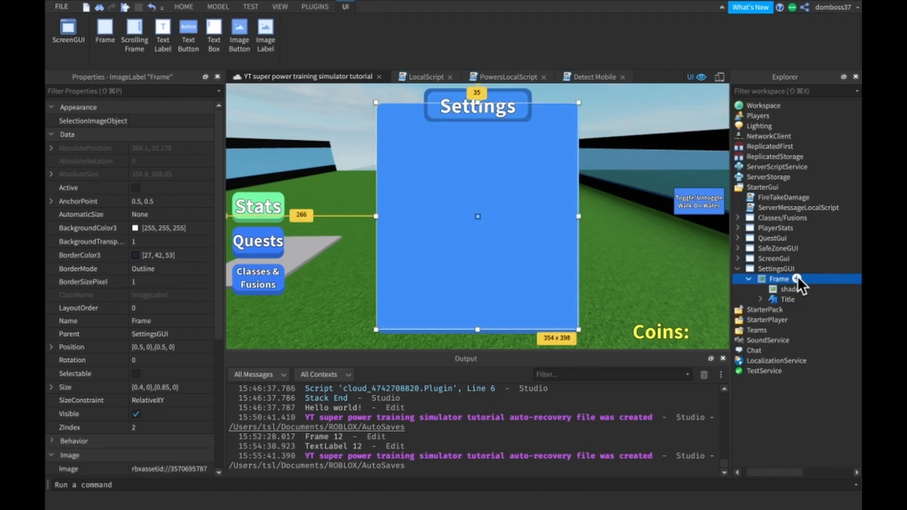
{"action": "left_click", "coordinate": [800, 279]}
{"action": "left_click", "coordinate": [773, 90]}
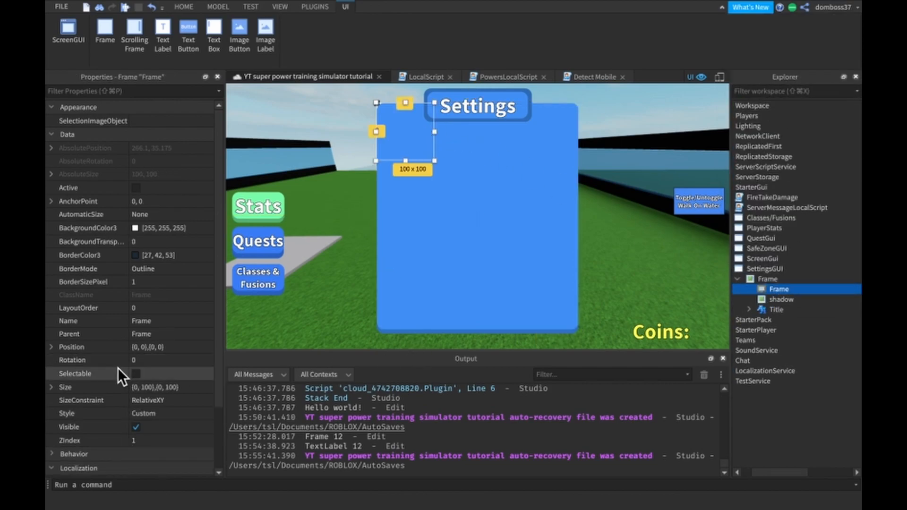
{"action": "left_click", "coordinate": [166, 439]}
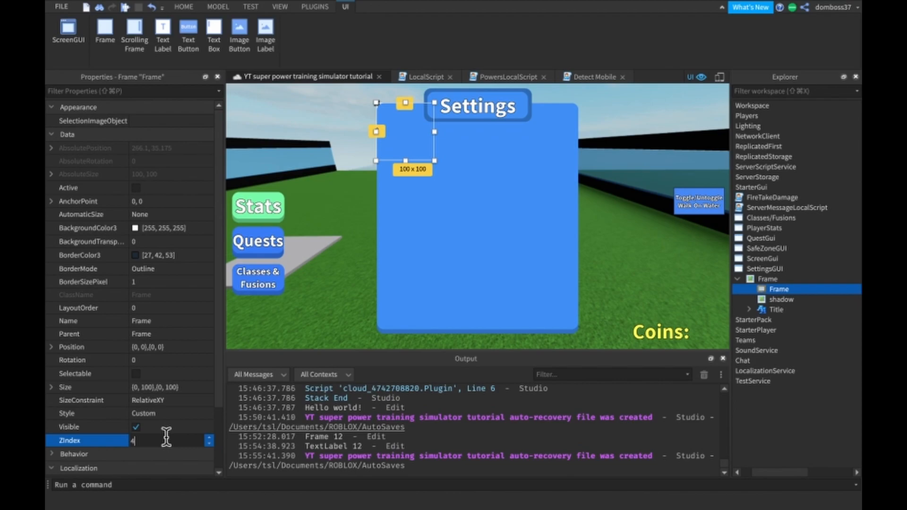
{"action": "key", "text": "Return"}
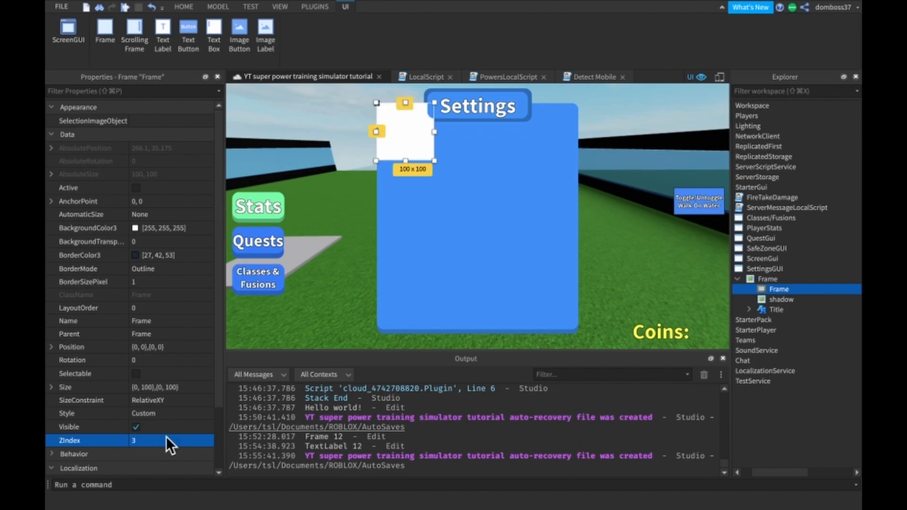
- Resize the inner Frame to {1, 0},{0.9, 0} and move it below the title, to position {0, 0},{0.098, 0}
{"action": "left_click_drag", "start_coordinate": [415, 159], "coordinate": [415, 177]}
{"action": "left_click", "coordinate": [190, 386]}
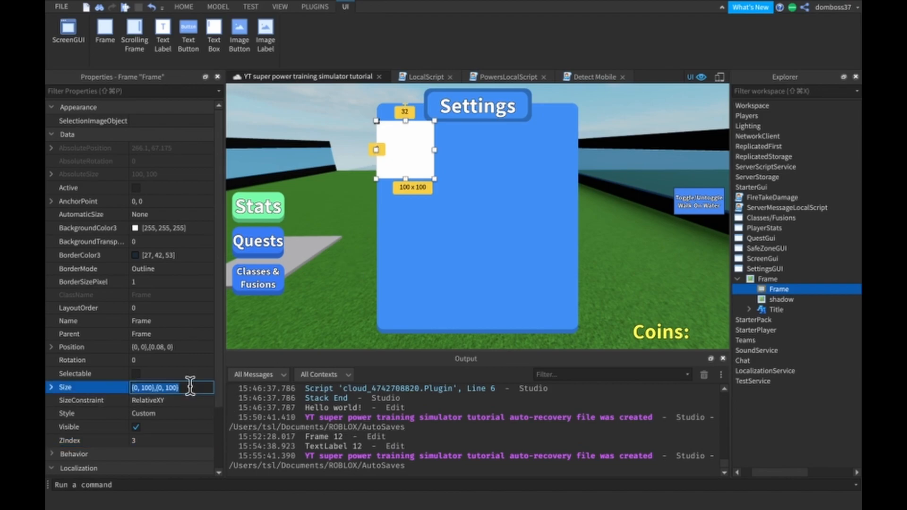
{"action": "type", "text": "1, "}
{"action": "type", "text": "0},{0.9, 0"}
{"action": "key", "text": "Return"}
{"action": "left_click_drag", "start_coordinate": [483, 254], "coordinate": [486, 257]}
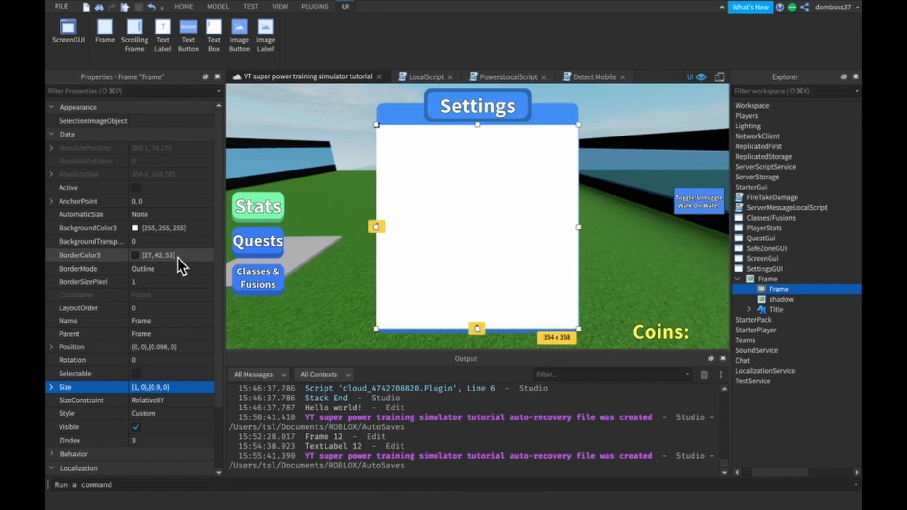
- Set the inner Frame's BackgroundTransparency to 1
{"action": "left_click", "coordinate": [157, 241]}
{"action": "type", "text": "1"}
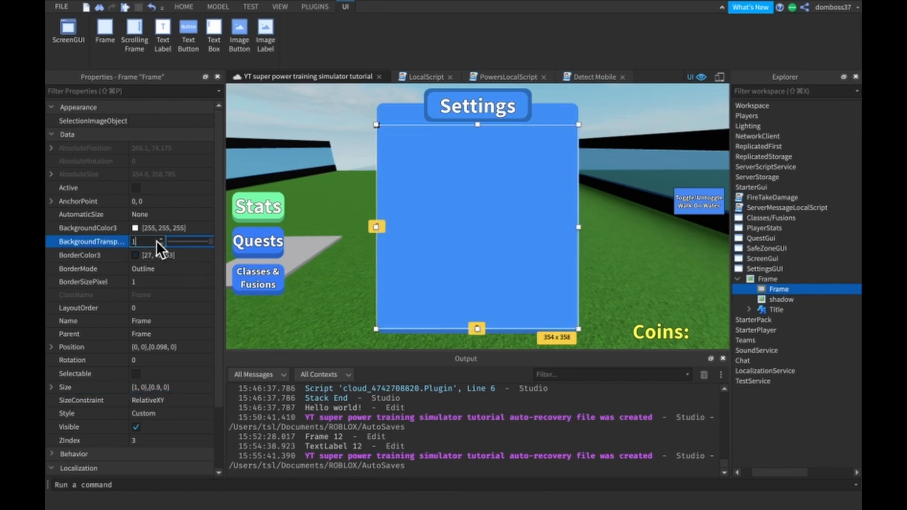
{"action": "key", "text": "Return"}
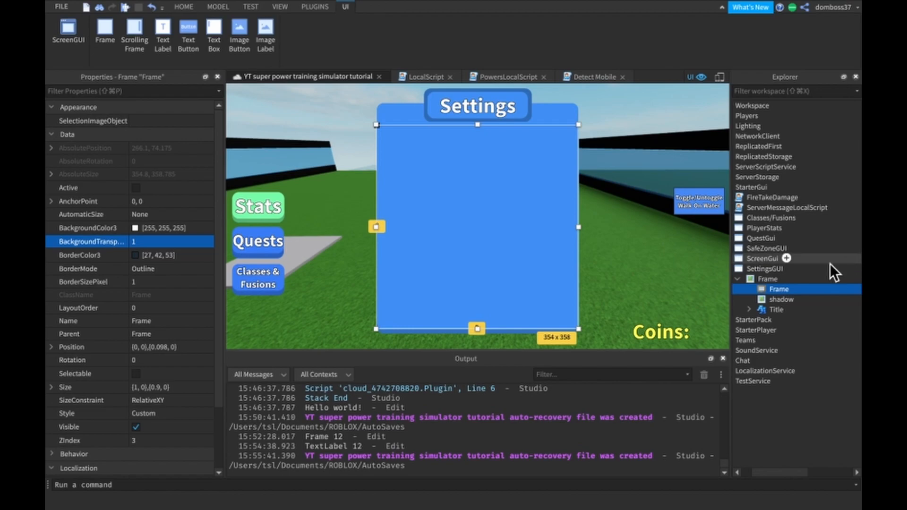
- Add a UIListLayout to the transparent inner Frame
{"action": "left_click", "coordinate": [796, 289]}
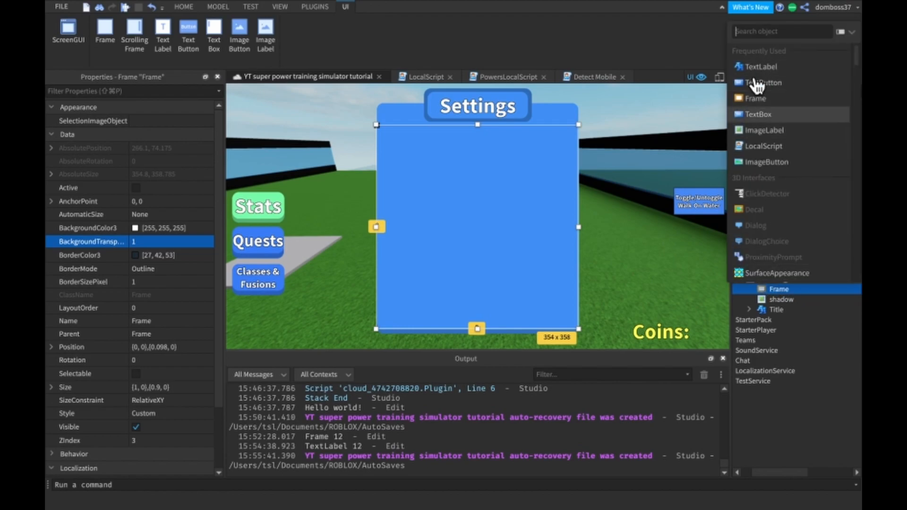
{"action": "type", "text": "ui"}
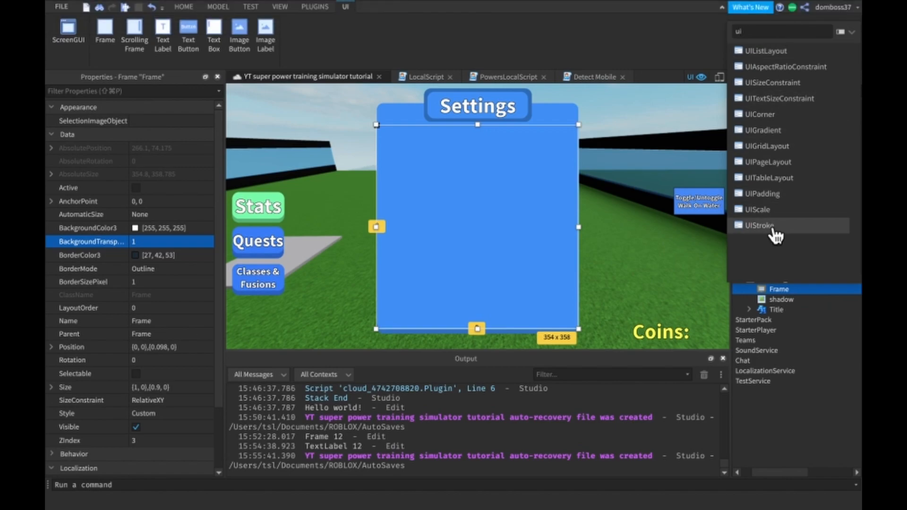
{"action": "left_click", "coordinate": [745, 51]}
- Rename the inner Frame that holds the UIListLayout to "Contents"
{"action": "left_click_drag", "start_coordinate": [757, 289], "coordinate": [158, 322]}
{"action": "left_click", "coordinate": [157, 322]}
{"action": "type", "text": "Contents"}
{"action": "key", "text": "Return"}
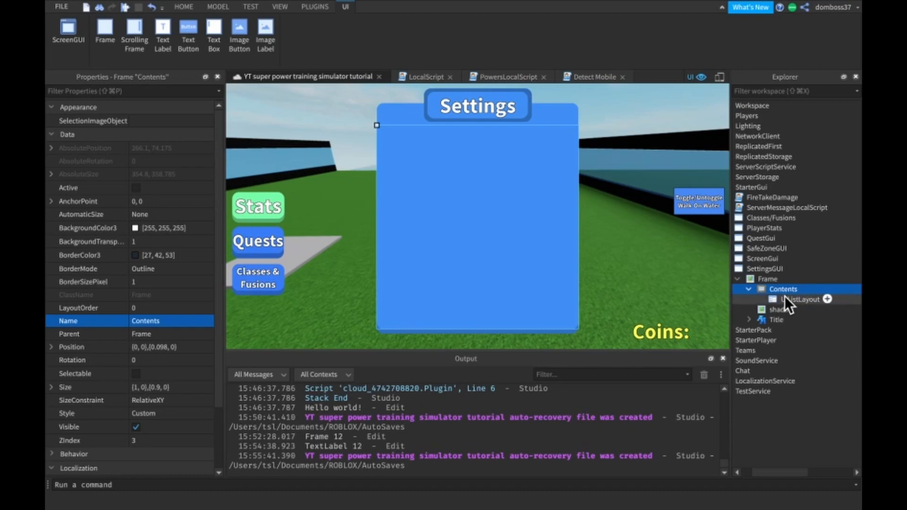
- Insert a new Frame inside Contents and set its size to {0.8, 0},{0.1, 0}
{"action": "left_click", "coordinate": [805, 289]}
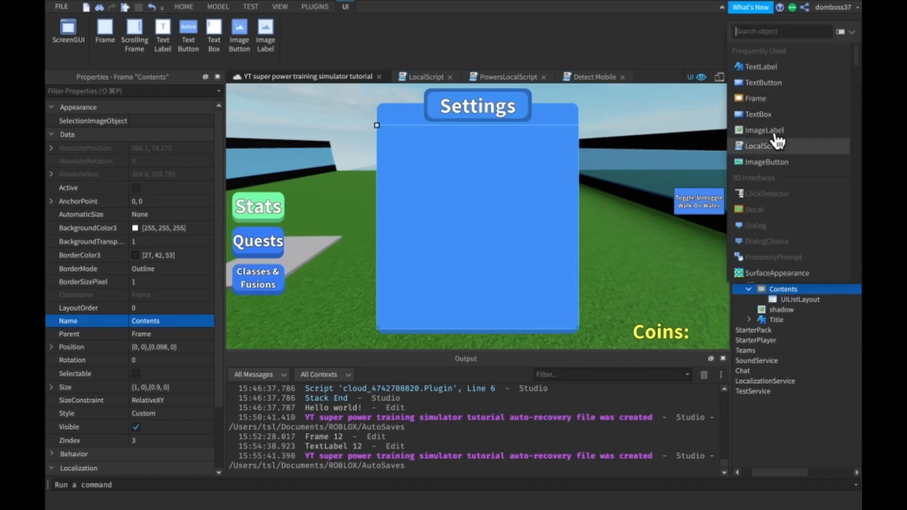
{"action": "left_click", "coordinate": [756, 100]}
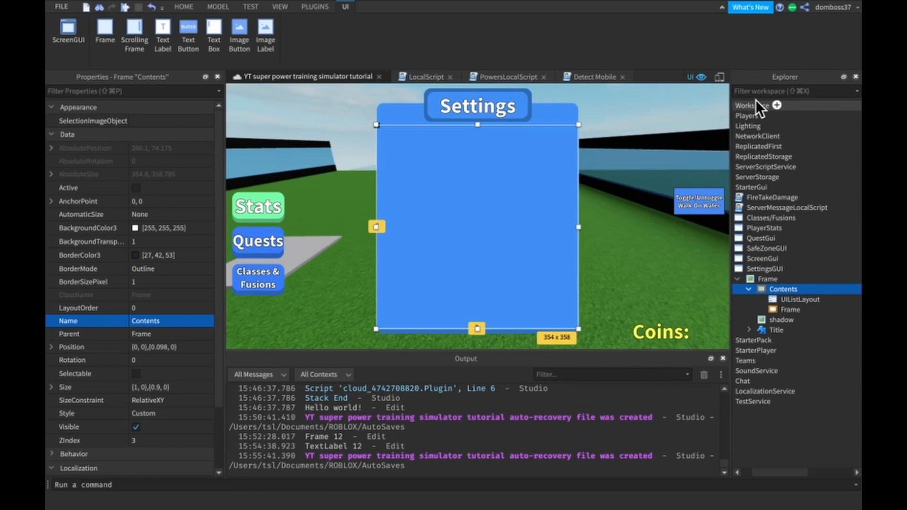
{"action": "left_click", "coordinate": [777, 309]}
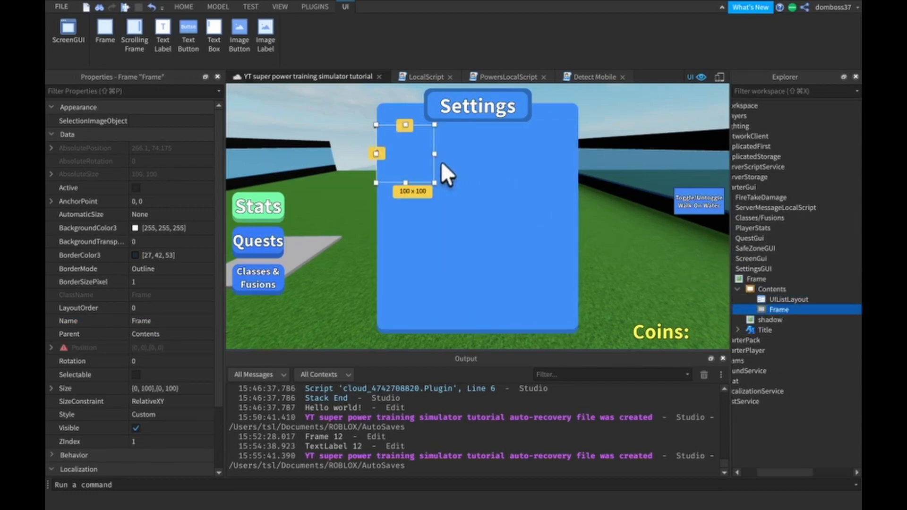
{"action": "left_click_drag", "start_coordinate": [404, 180], "coordinate": [405, 173]}
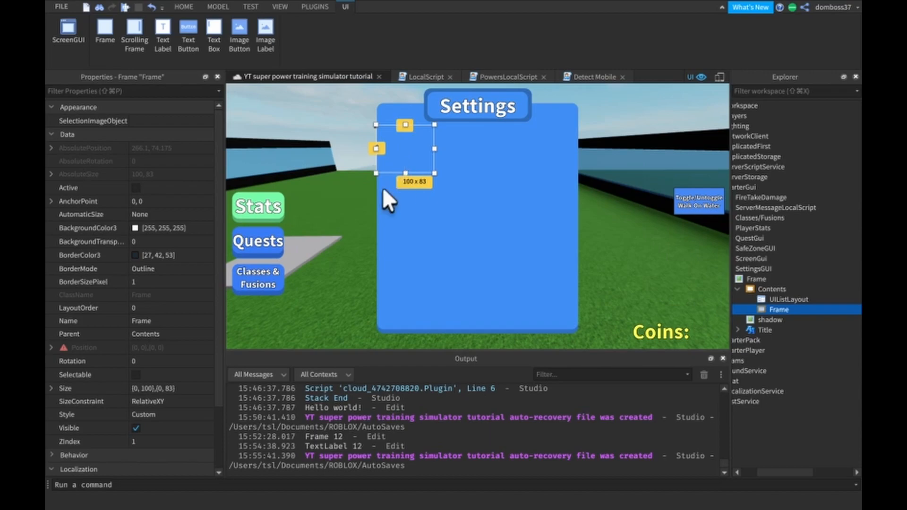
{"action": "left_click", "coordinate": [151, 388]}
{"action": "type", "text": "0.8,0,0.1,0"}
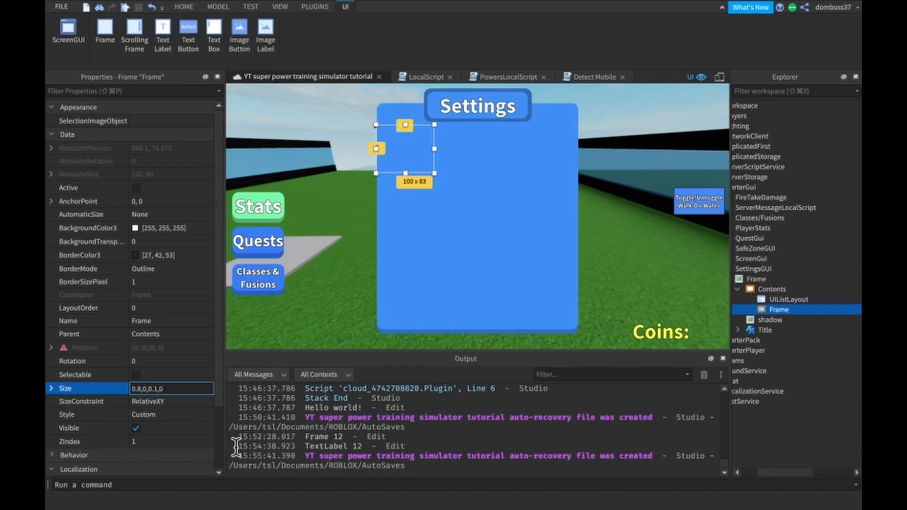
{"action": "key", "text": "Return"}
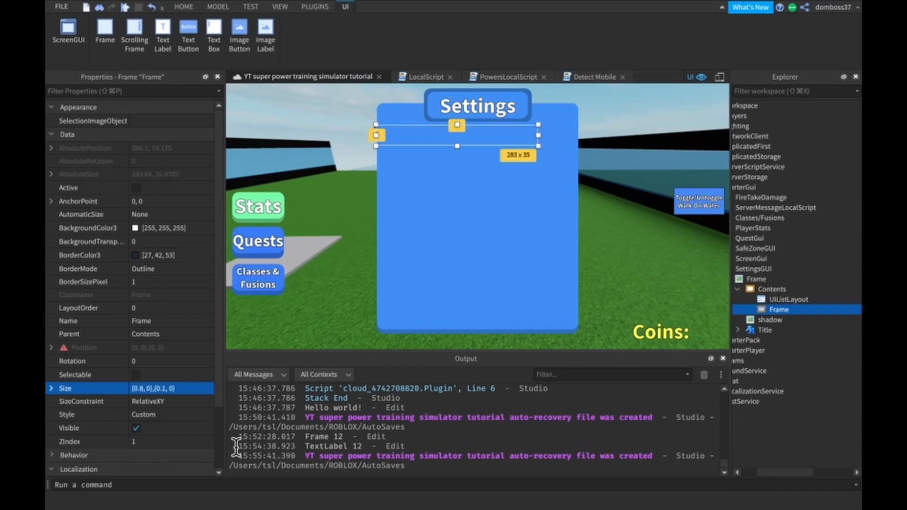
- Change the size of the Frame inside Contents to a height scale of 0.118 and a width scale of 1
{"action": "left_click", "coordinate": [168, 390]}
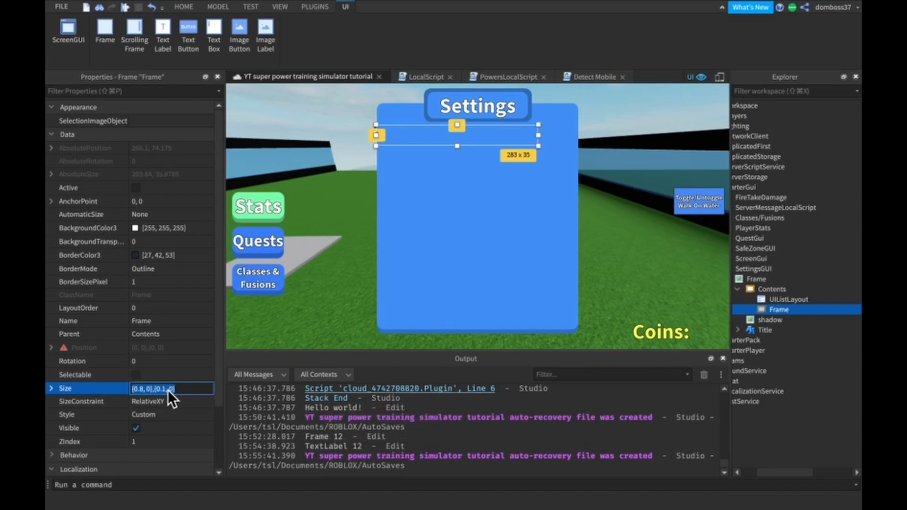
{"action": "left_click", "coordinate": [168, 390]}
{"action": "type", "text": "18"}
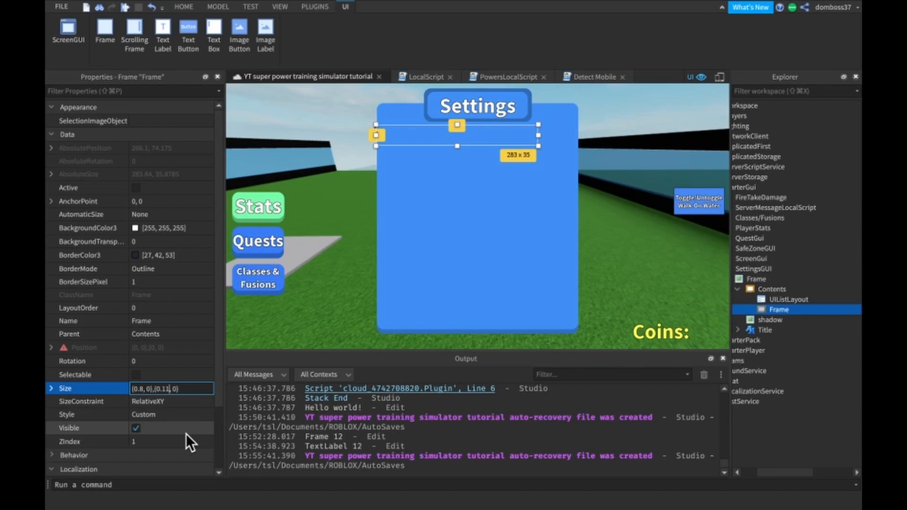
{"action": "key", "text": "Return"}
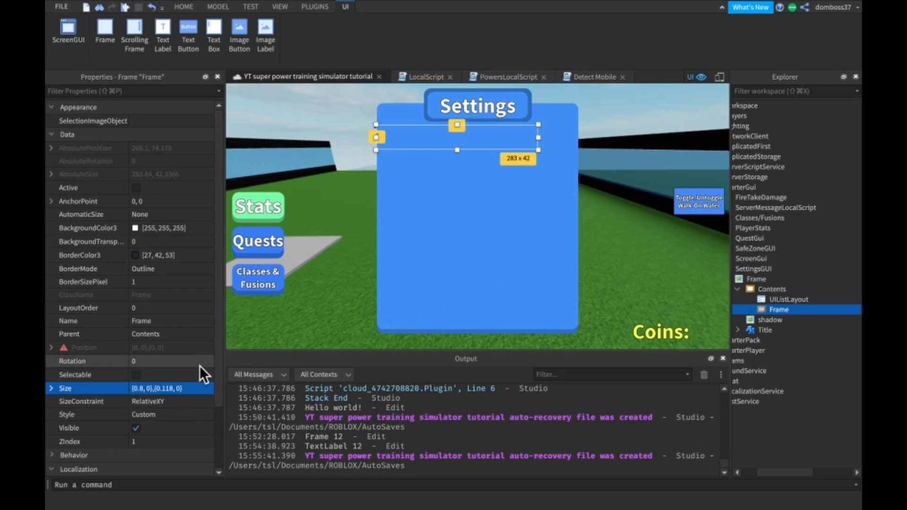
{"action": "left_click", "coordinate": [138, 390]}
{"action": "key", "text": "Right"}
{"action": "key", "text": "BackSpace"}
{"action": "key", "text": "BackSpace"}
{"action": "key", "text": "BackSpace"}
{"action": "type", "text": "1"}
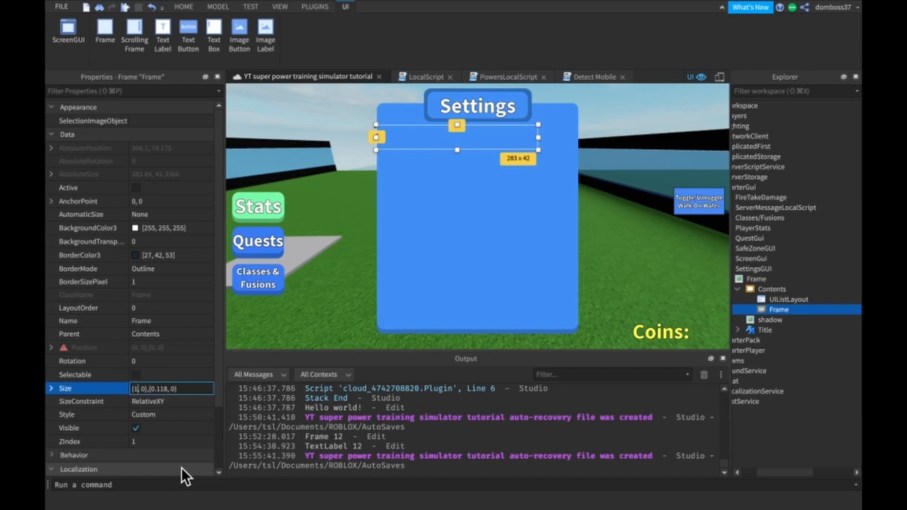
{"action": "key", "text": "Return"}
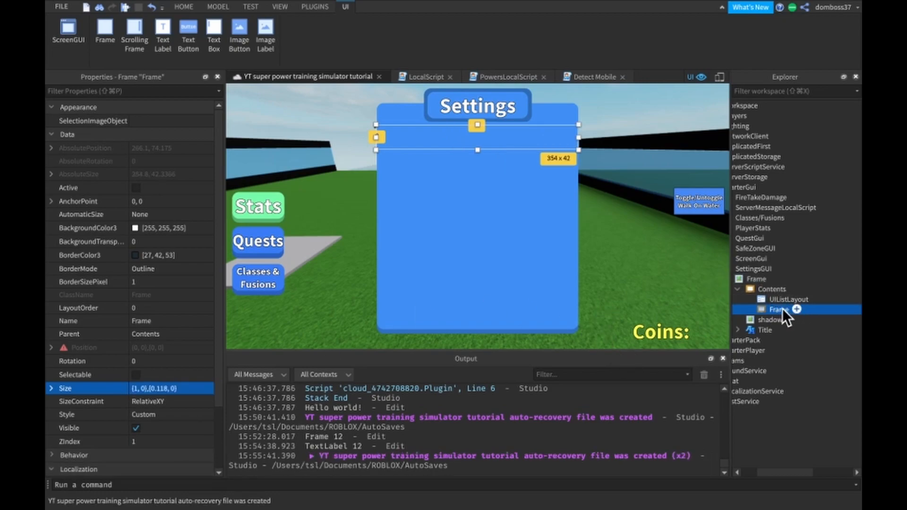
- Try to inset the Frame inside Contents from both sides by resizing it freehand to about 290 x 42
{"action": "left_click", "coordinate": [156, 321]}
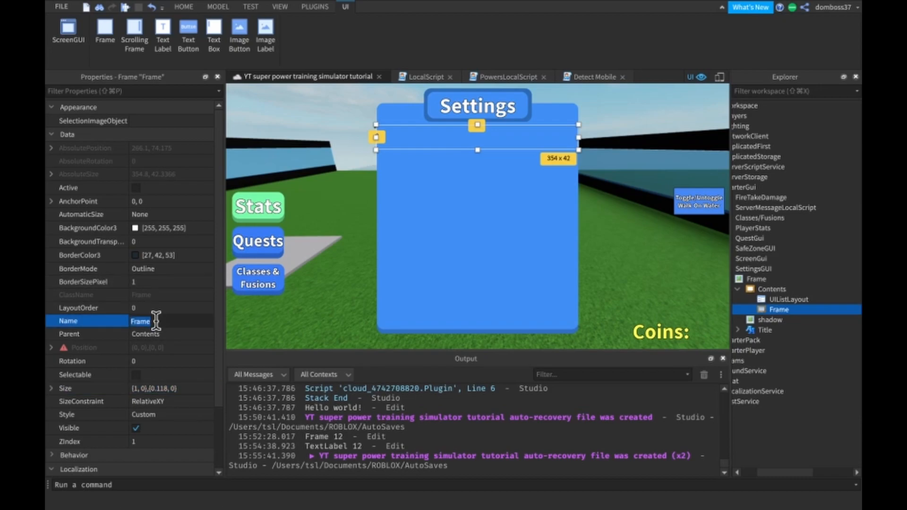
{"action": "left_click_drag", "start_coordinate": [374, 138], "coordinate": [381, 137]}
{"action": "left_click_drag", "start_coordinate": [586, 137], "coordinate": [565, 137]}
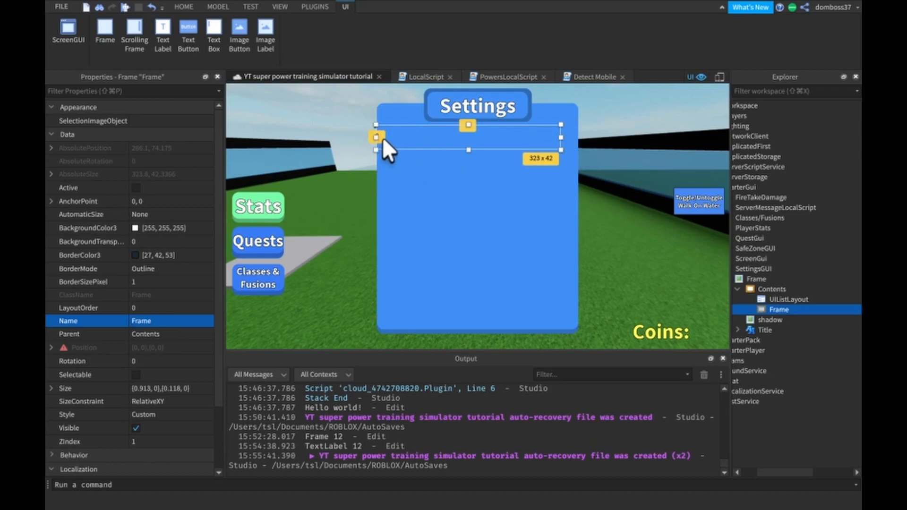
{"action": "left_click_drag", "start_coordinate": [373, 138], "coordinate": [416, 134]}
{"action": "left_click_drag", "start_coordinate": [540, 138], "coordinate": [561, 142]}
{"action": "left_click_drag", "start_coordinate": [381, 138], "coordinate": [394, 139]}
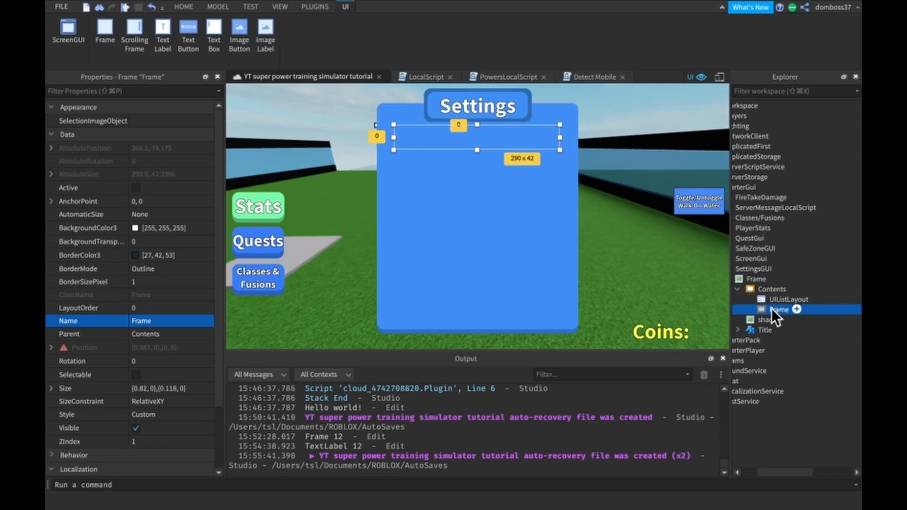
- Restore the full width of the Frame inside Contents by setting its size to {1, 0},{0.118, 0}
{"action": "left_click", "coordinate": [145, 388]}
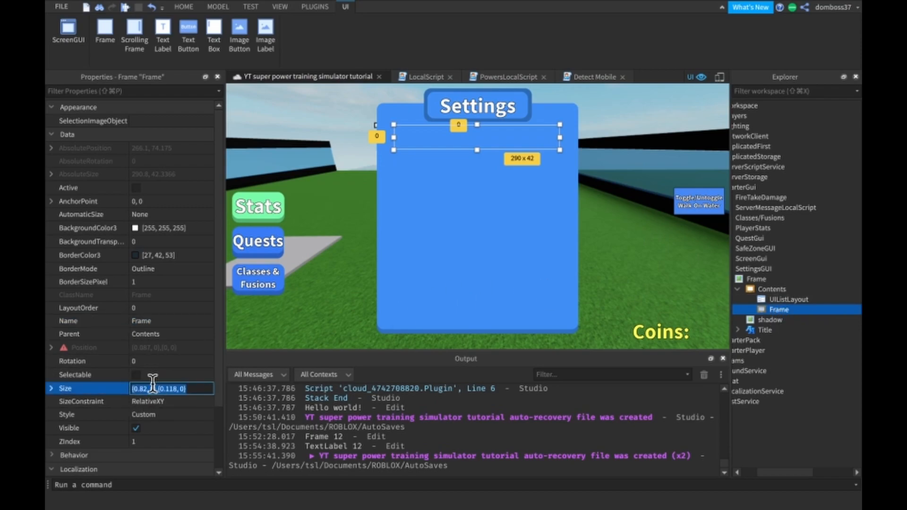
{"action": "left_click", "coordinate": [144, 388]}
{"action": "key", "text": "BackSpace"}
{"action": "key", "text": "BackSpace"}
{"action": "key", "text": "BackSpace"}
{"action": "key", "text": "BackSpace"}
{"action": "type", "text": "1"}
{"action": "key", "text": "Return"}
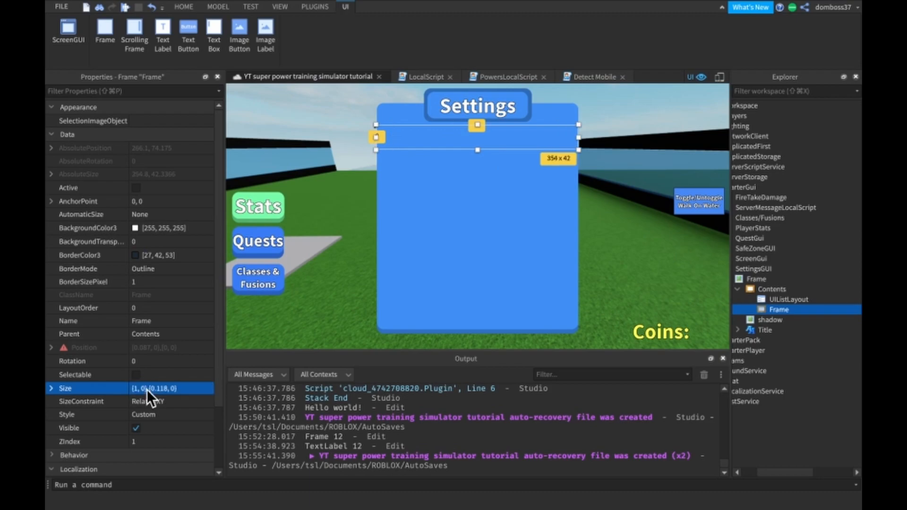
- Narrow the Contents frame by setting its size to {0.8, 0},{0.9, 0}
{"action": "left_click", "coordinate": [766, 290]}
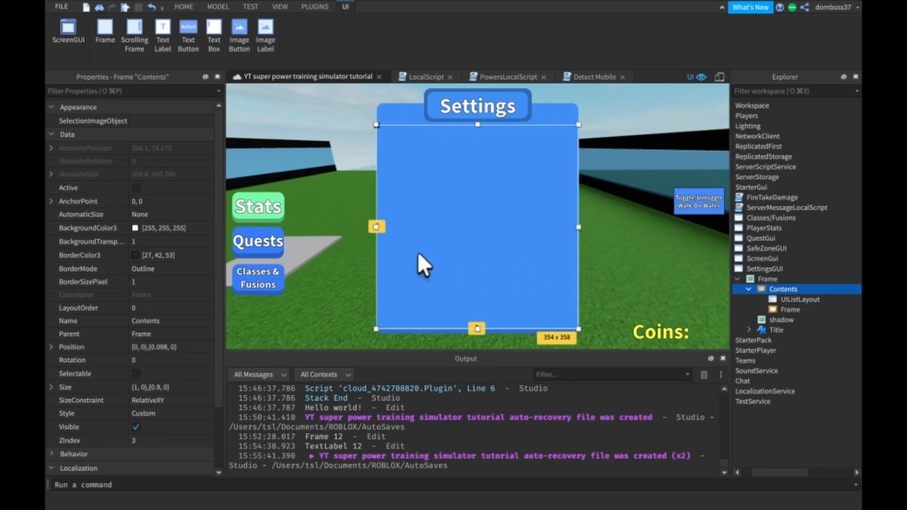
{"action": "mouse_move", "coordinate": [377, 226]}
{"action": "left_mouse_down"}
{"action": "mouse_move", "coordinate": [393, 229]}
{"action": "mouse_move", "coordinate": [378, 230]}
{"action": "left_mouse_up"}
{"action": "left_click", "coordinate": [140, 388]}
{"action": "key", "text": "BackSpace"}
{"action": "type", "text": "0.8"}
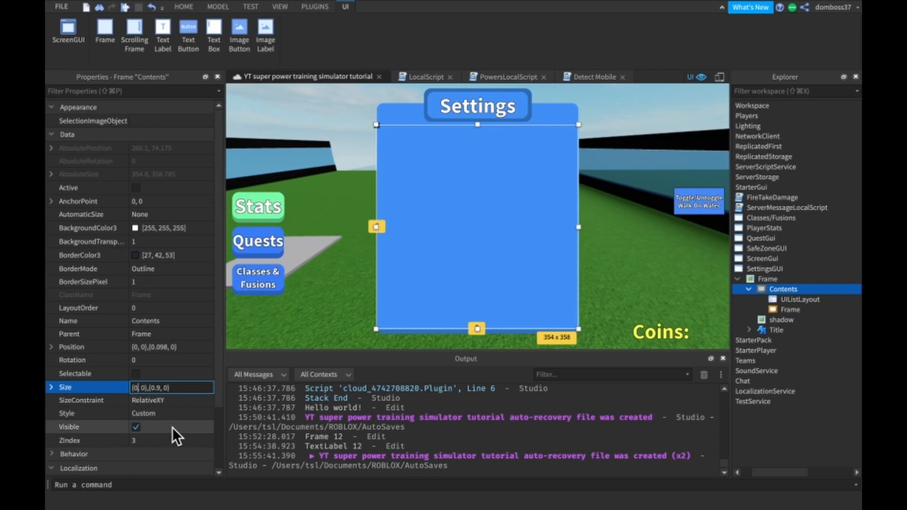
{"action": "key", "text": "Return"}
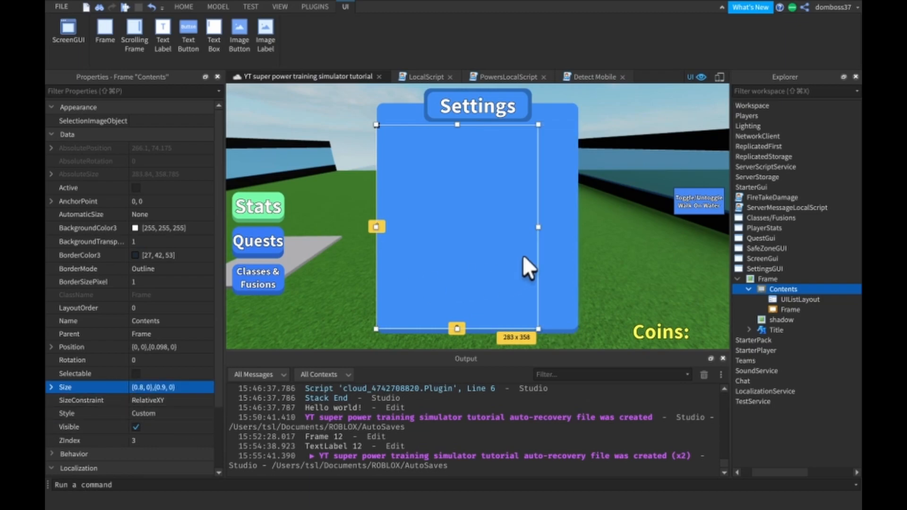
- Center the Contents frame horizontally by setting its position to {0.1, 0},{0.098, 0}
{"action": "left_click", "coordinate": [488, 258]}
{"action": "left_click", "coordinate": [821, 289]}
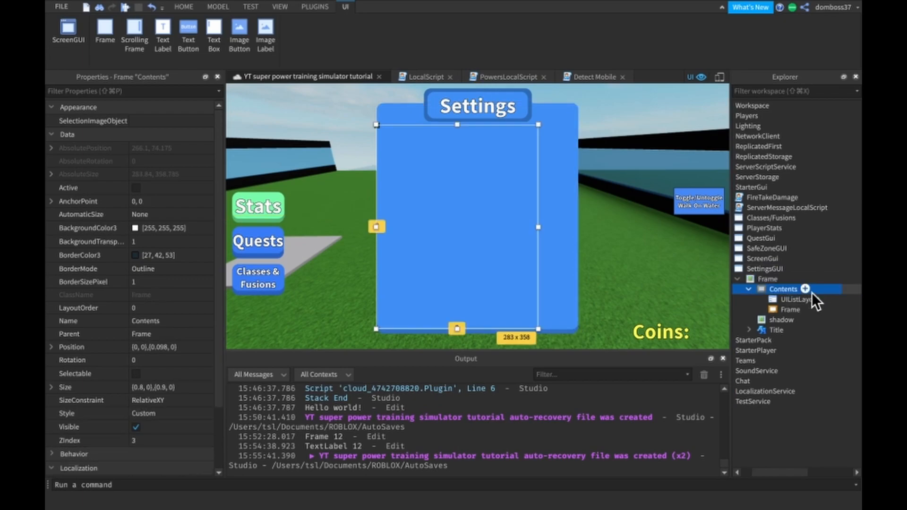
{"action": "left_click", "coordinate": [148, 350]}
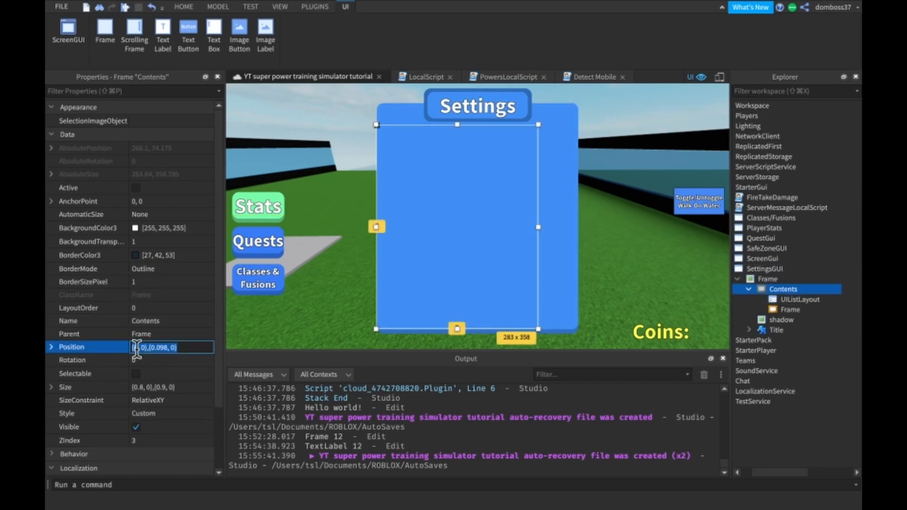
{"action": "type", "text": ".1"}
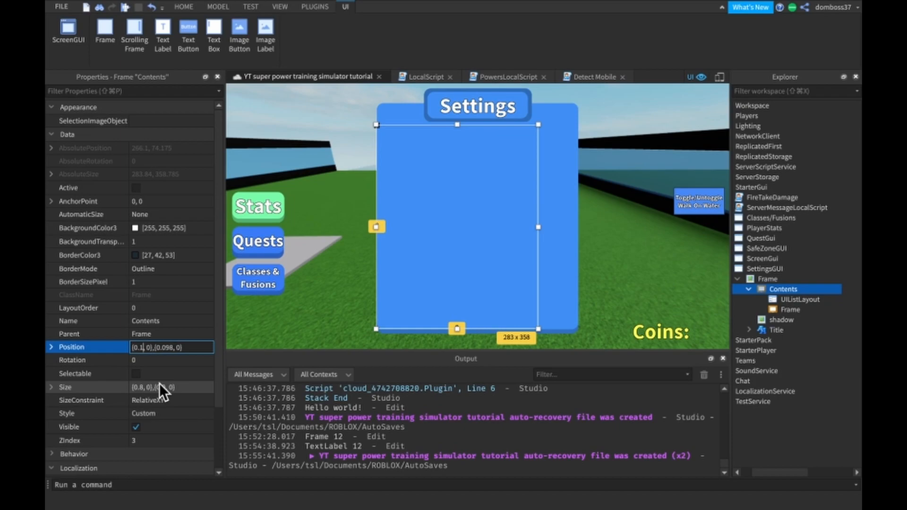
{"action": "key", "text": "Return"}
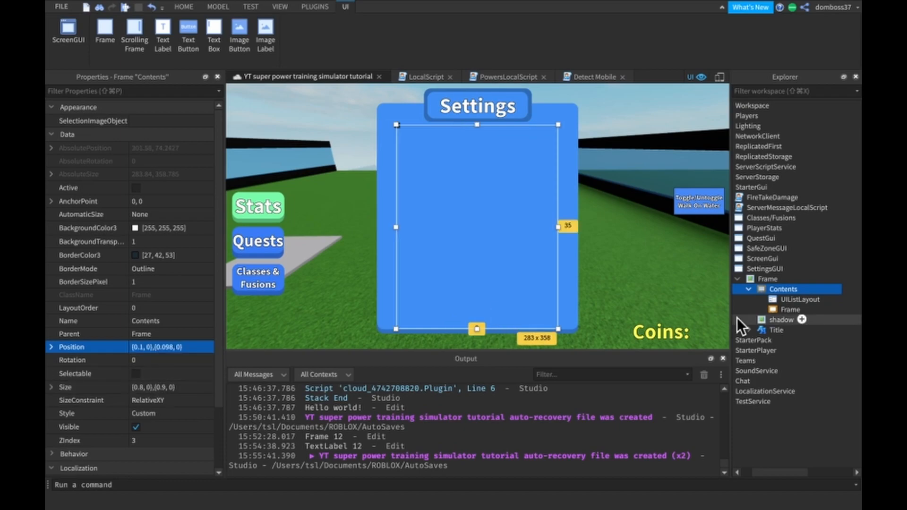
- Round the corners of the Frame inside Contents with the Roundify plugin at size 12, and close the plugin
{"action": "left_click", "coordinate": [775, 309]}
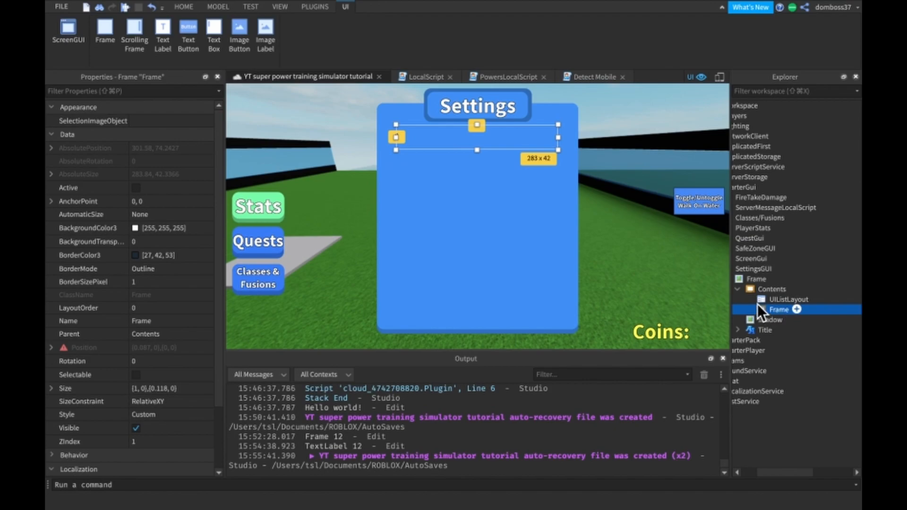
{"action": "left_click", "coordinate": [796, 309]}
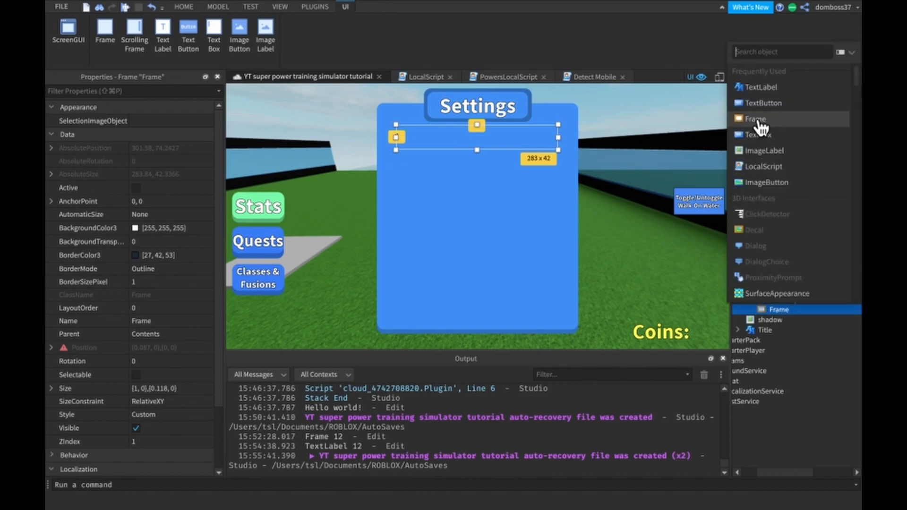
{"action": "left_click", "coordinate": [765, 307]}
{"action": "left_click", "coordinate": [307, 6]}
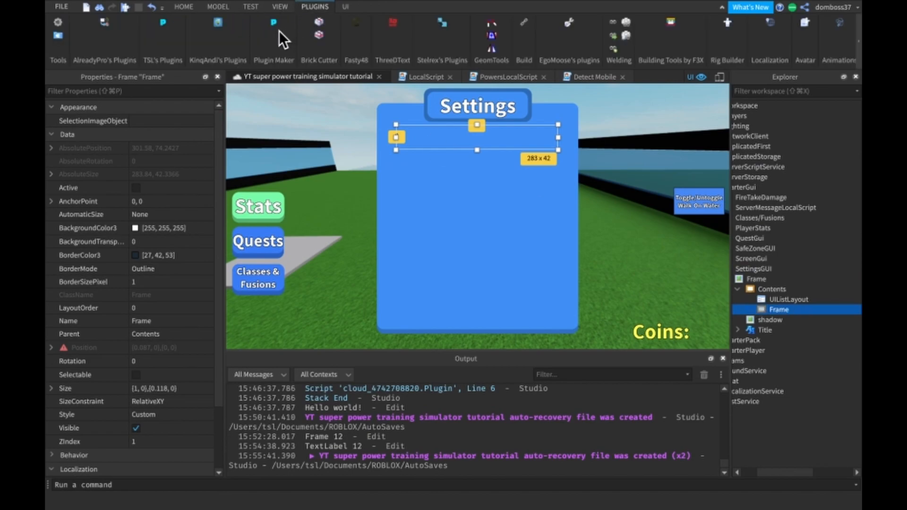
{"action": "left_click", "coordinate": [438, 24]}
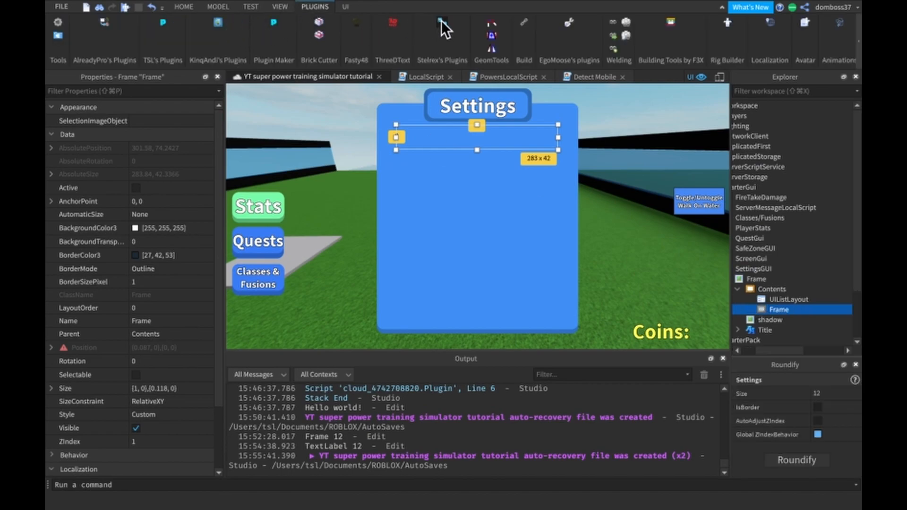
{"action": "left_click", "coordinate": [795, 460]}
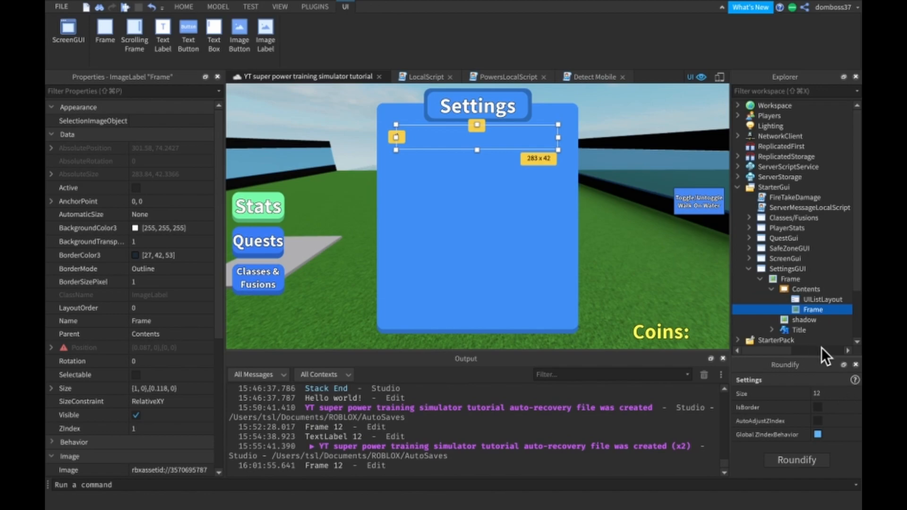
{"action": "left_click", "coordinate": [855, 365]}
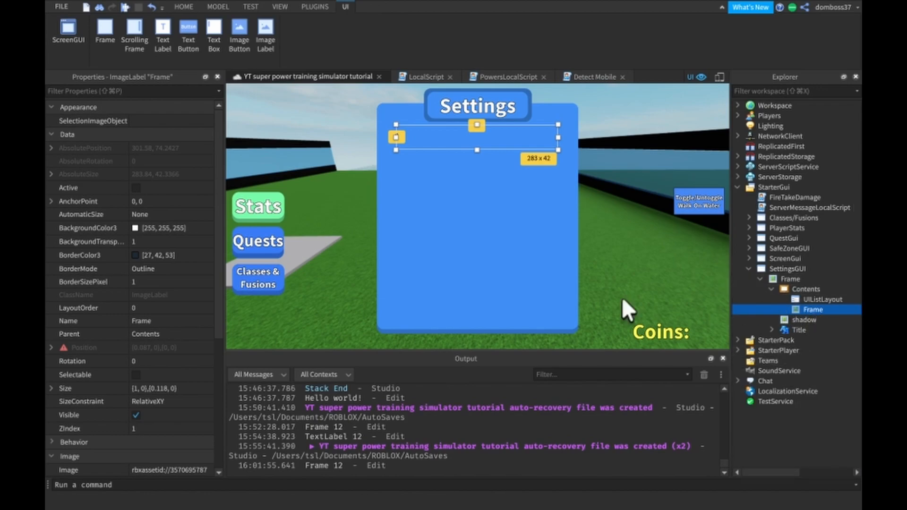
- Set the ZIndex of the rounded Frame inside Contents to 4
{"action": "left_click", "coordinate": [161, 427]}
{"action": "type", "text": "4"}
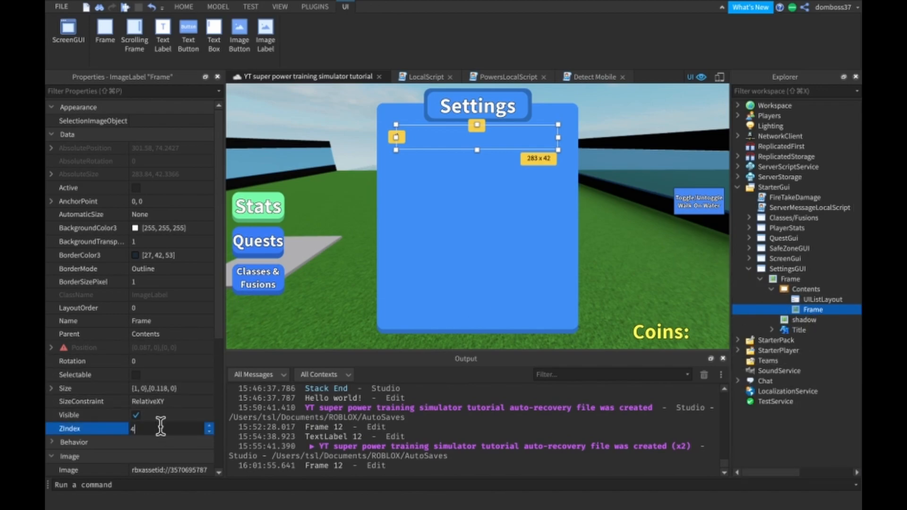
{"action": "key", "text": "Return"}
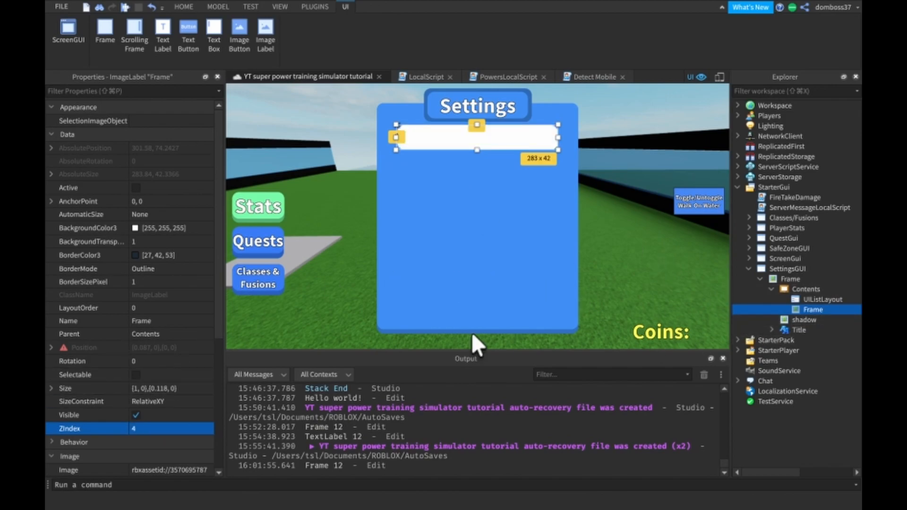
- Set the image color of the rounded Frame inside Contents to light grey [183, 182, 185]
{"action": "scroll", "coordinate": [155, 350], "scroll_direction": "down", "scroll_amount": 5}
{"action": "left_click", "coordinate": [137, 273]}
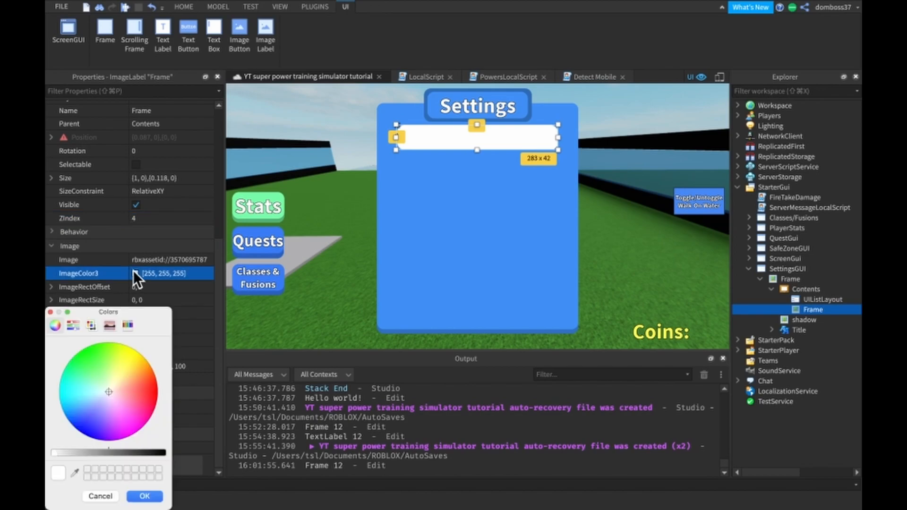
{"action": "mouse_move", "coordinate": [67, 453]}
{"action": "left_mouse_down"}
{"action": "mouse_move", "coordinate": [89, 451]}
{"action": "mouse_move", "coordinate": [79, 448]}
{"action": "left_mouse_up"}
{"action": "left_click", "coordinate": [143, 496]}
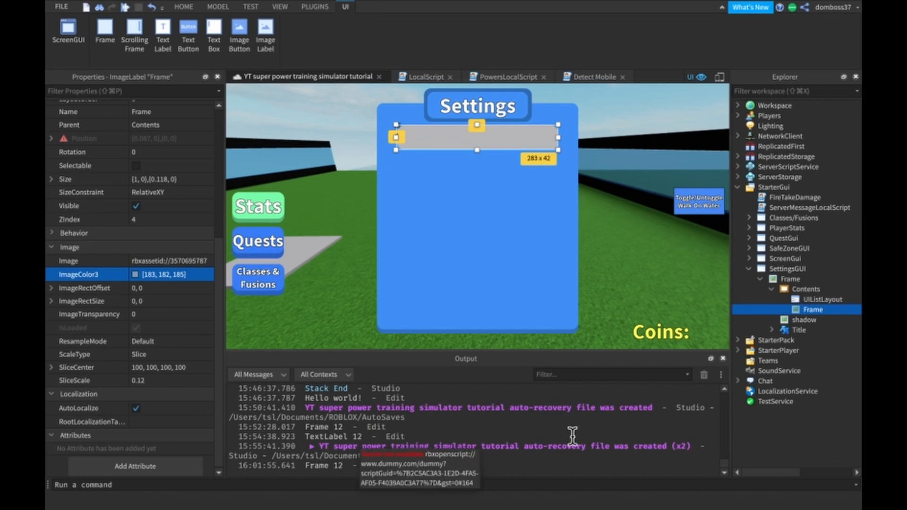
- Insert a TextLabel into the grey rounded Frame inside Contents and select it
{"action": "left_click", "coordinate": [795, 300]}
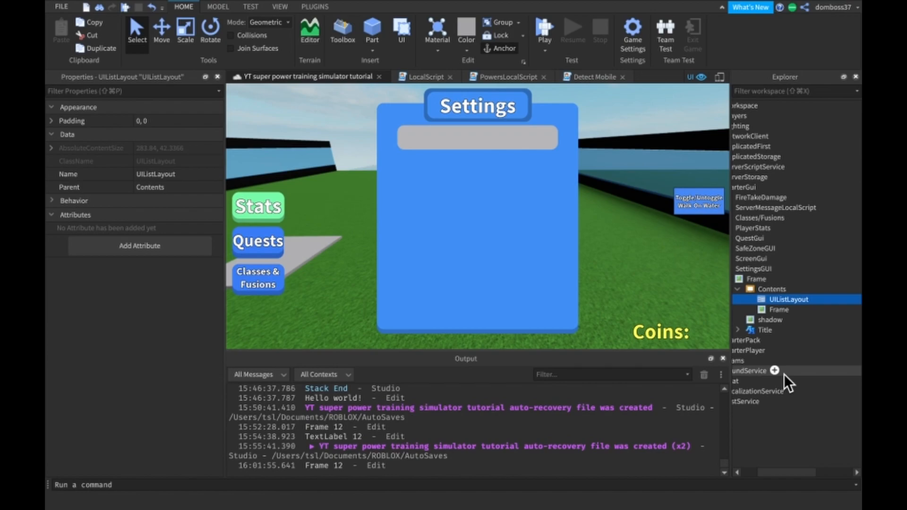
{"action": "left_click", "coordinate": [797, 309]}
{"action": "left_click", "coordinate": [766, 86]}
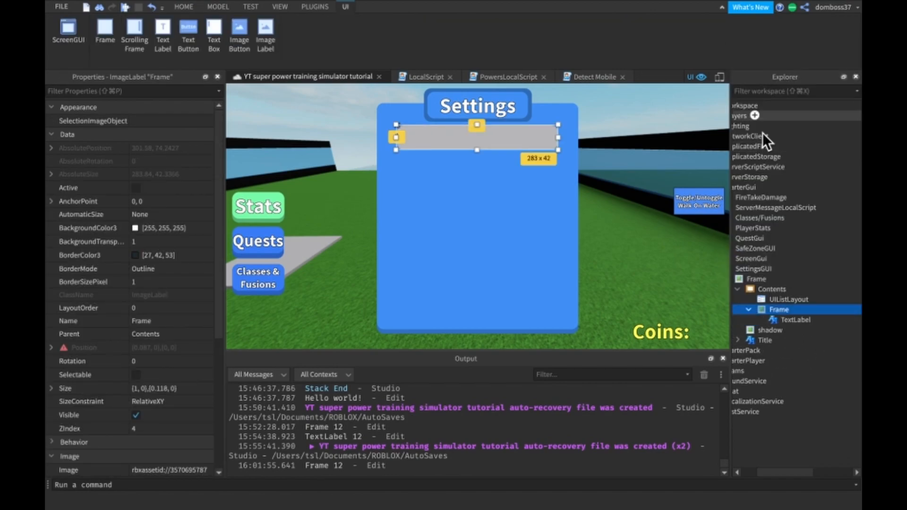
{"action": "left_click", "coordinate": [786, 320]}
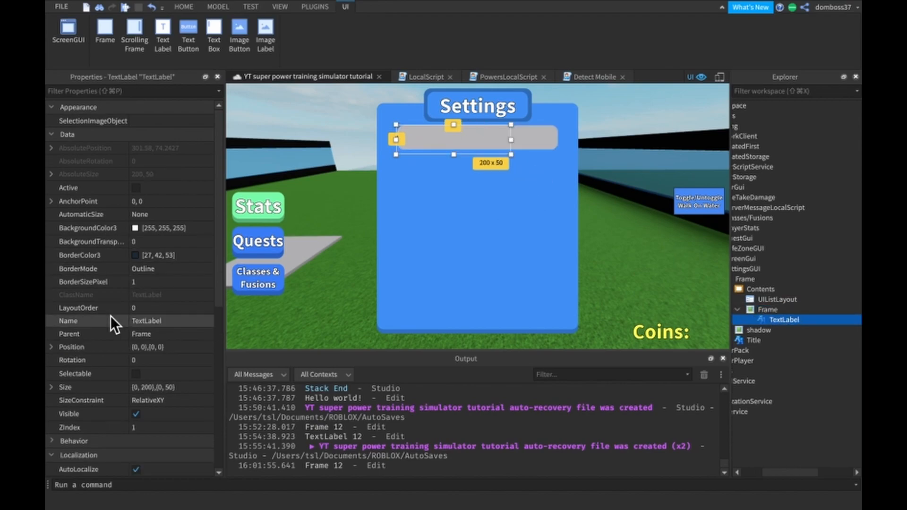
- Size the TextLabel to half the row's width and its full height with {0.5, 0},{1, 0}
{"action": "left_click", "coordinate": [159, 387]}
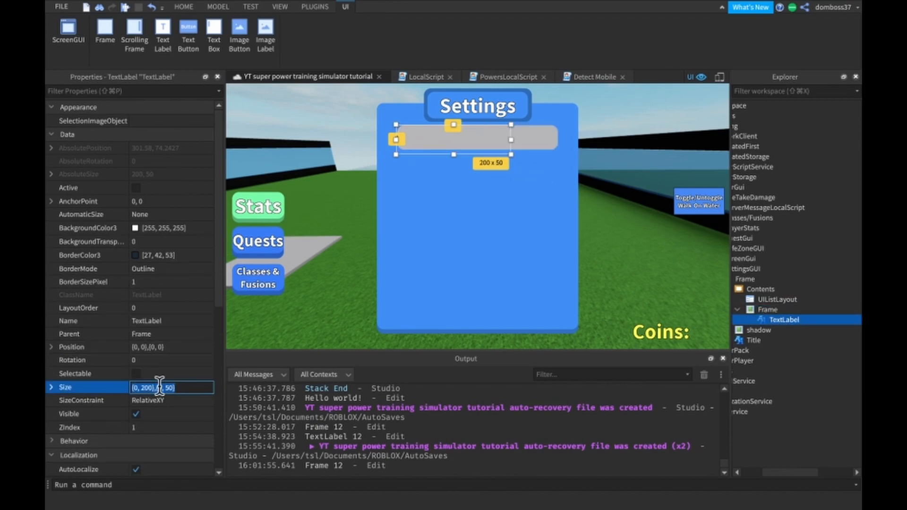
{"action": "type", "text": "0.2,0,1,0"}
{"action": "key", "text": "Return"}
{"action": "left_click_drag", "start_coordinate": [430, 138], "coordinate": [478, 137]}
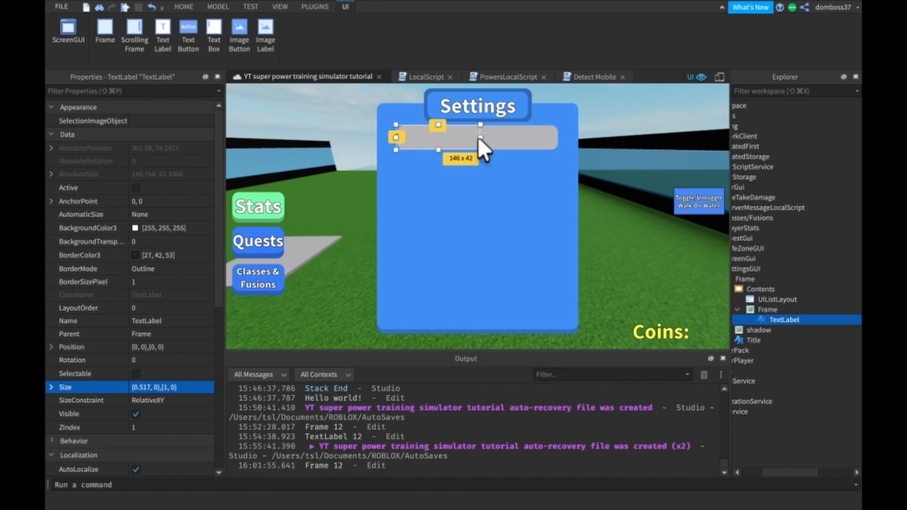
{"action": "left_click", "coordinate": [150, 386]}
{"action": "key", "text": "BackSpace"}
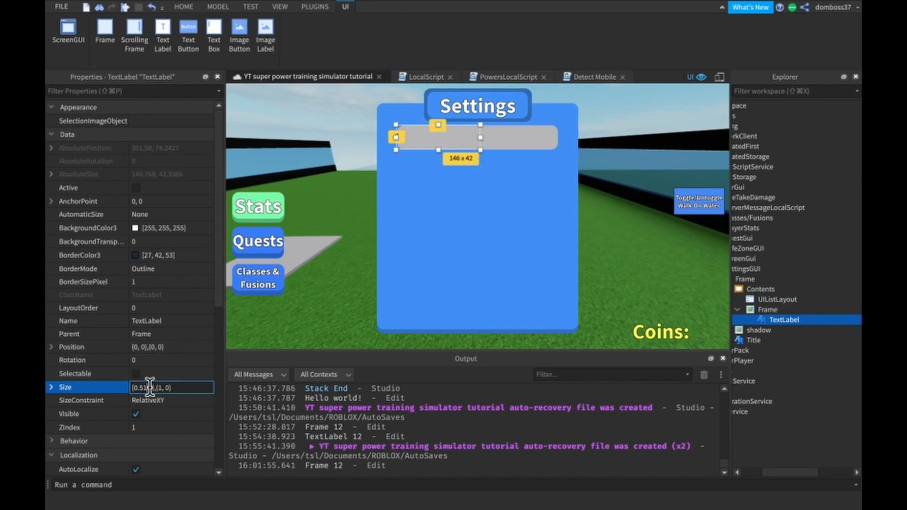
{"action": "key", "text": "Return"}
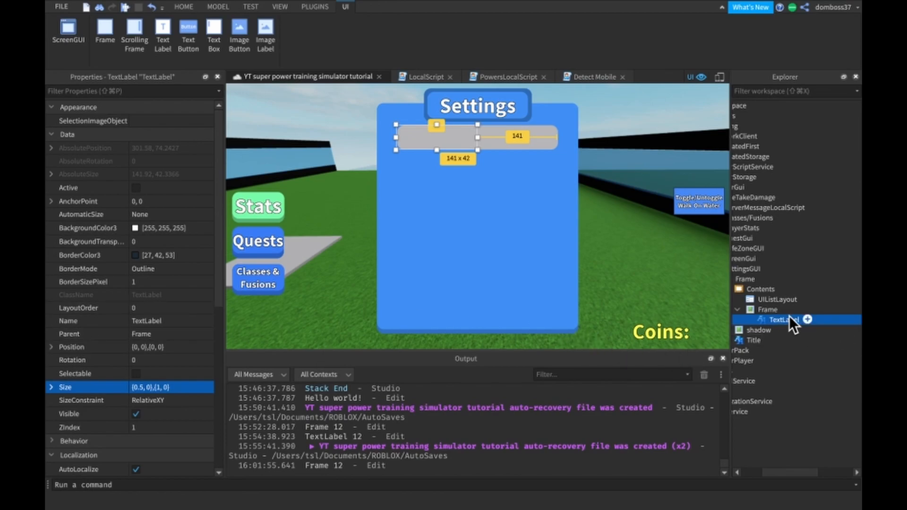
- Enable scaled text on the TextLabel and change its font to SourceSansBold
{"action": "scroll", "coordinate": [160, 362], "scroll_direction": "down", "scroll_amount": 8}
{"action": "left_click", "coordinate": [135, 313]}
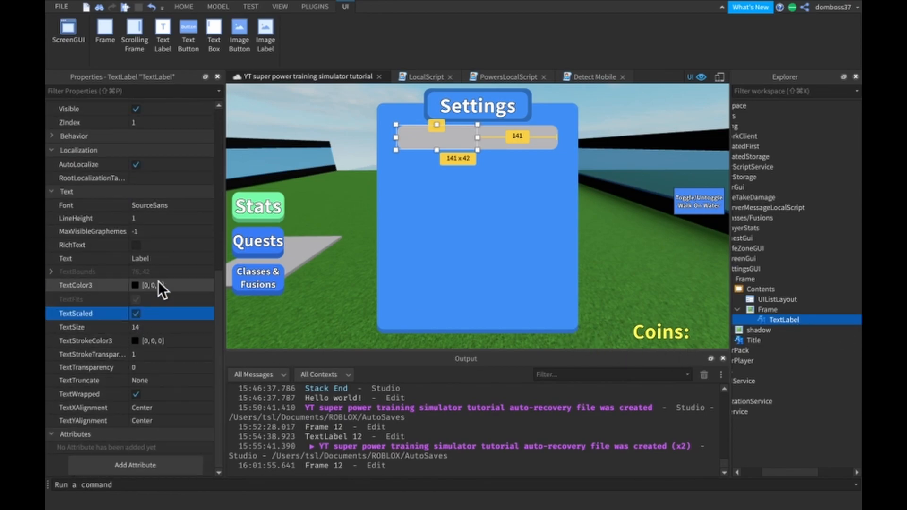
{"action": "left_click", "coordinate": [165, 209]}
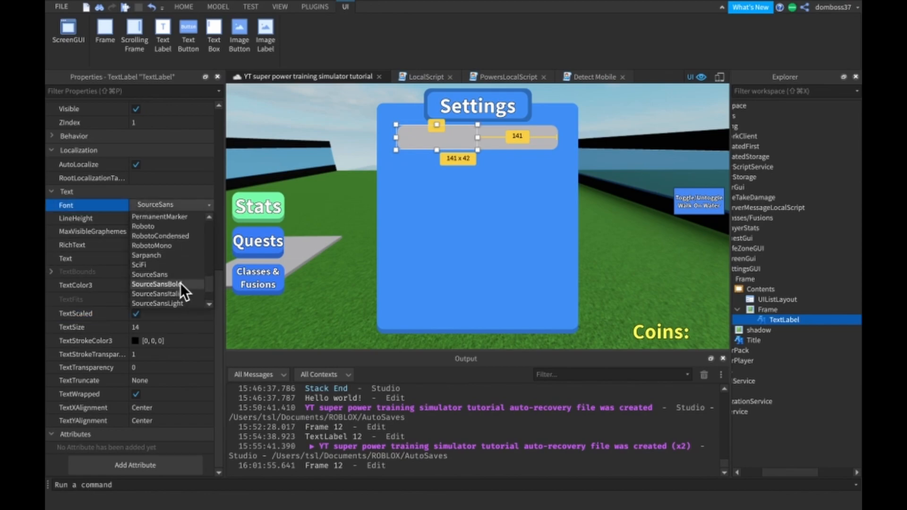
{"action": "left_click", "coordinate": [180, 283]}
- Set the TextLabel's text to "Walk On Water:"
{"action": "left_click", "coordinate": [160, 259]}
{"action": "type", "text": "Wa"}
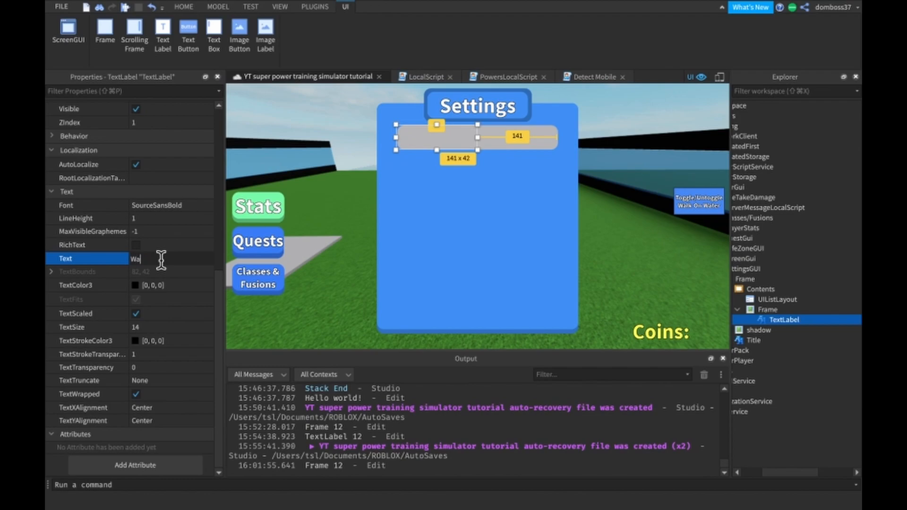
{"action": "type", "text": "lk On Water:"}
{"action": "key", "text": "Return"}
- Make the TextLabel's text white [255, 255, 255] and set its text stroke transparency to 0
{"action": "scroll", "coordinate": [161, 259], "scroll_direction": "up", "scroll_amount": 2}
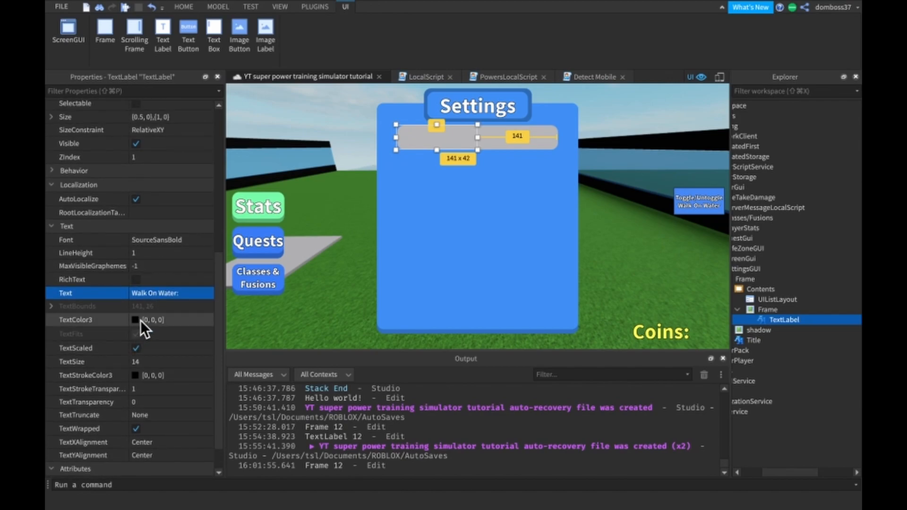
{"action": "left_click", "coordinate": [136, 320]}
{"action": "left_click", "coordinate": [75, 452]}
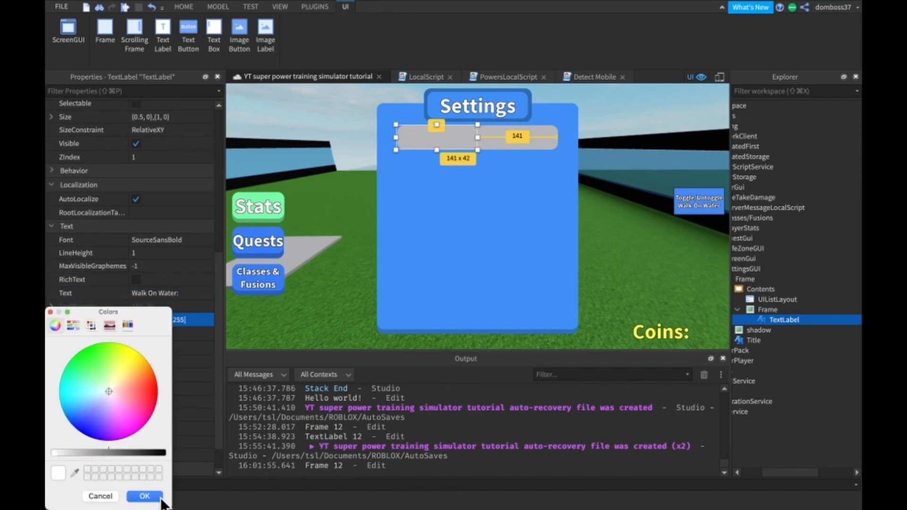
{"action": "left_click", "coordinate": [145, 496]}
{"action": "left_click", "coordinate": [160, 392]}
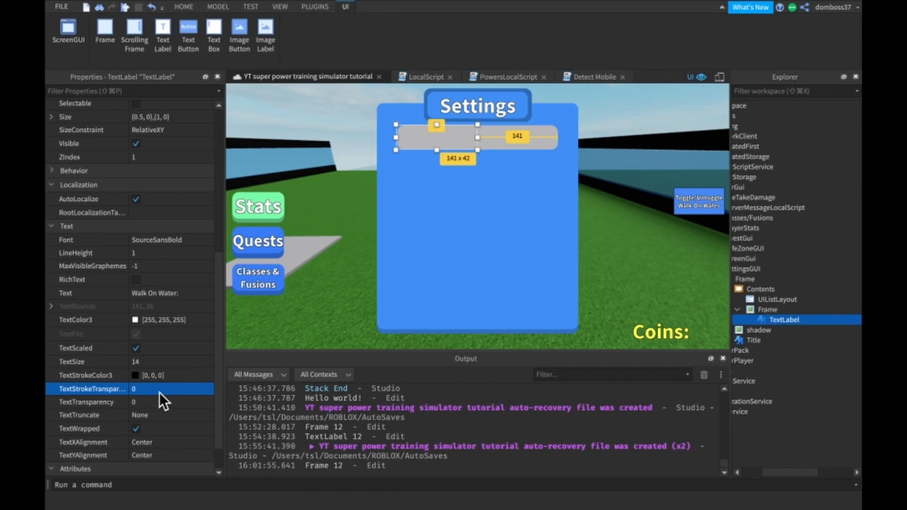
- Set the TextLabel's ZIndex to 5 and its background transparency to 1
{"action": "scroll", "coordinate": [160, 392], "scroll_direction": "up", "scroll_amount": 6}
{"action": "left_click", "coordinate": [144, 307]}
{"action": "type", "text": "5"}
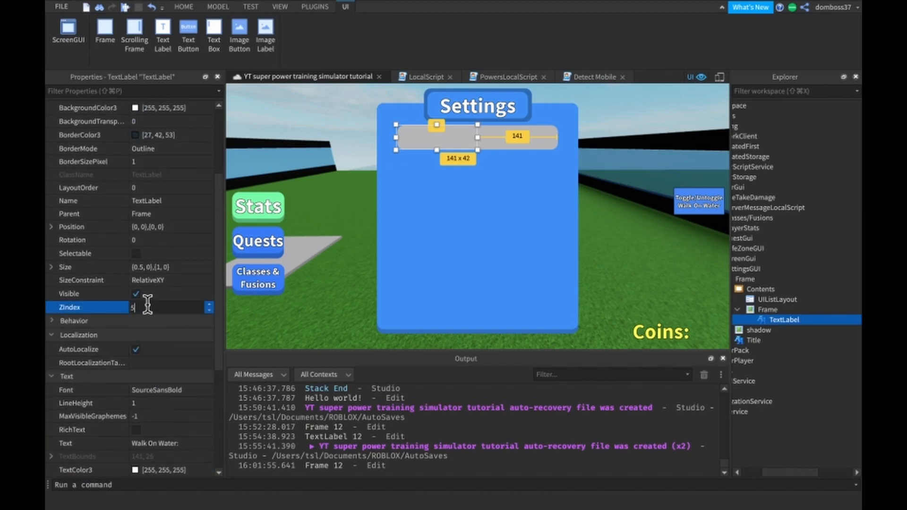
{"action": "key", "text": "Return"}
{"action": "scroll", "coordinate": [147, 304], "scroll_direction": "up", "scroll_amount": 3}
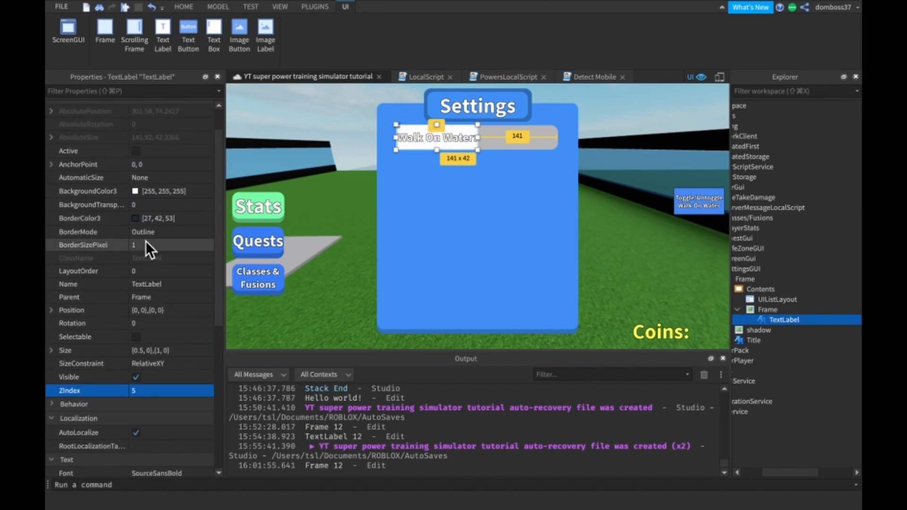
{"action": "left_click", "coordinate": [143, 204]}
{"action": "type", "text": "1"}
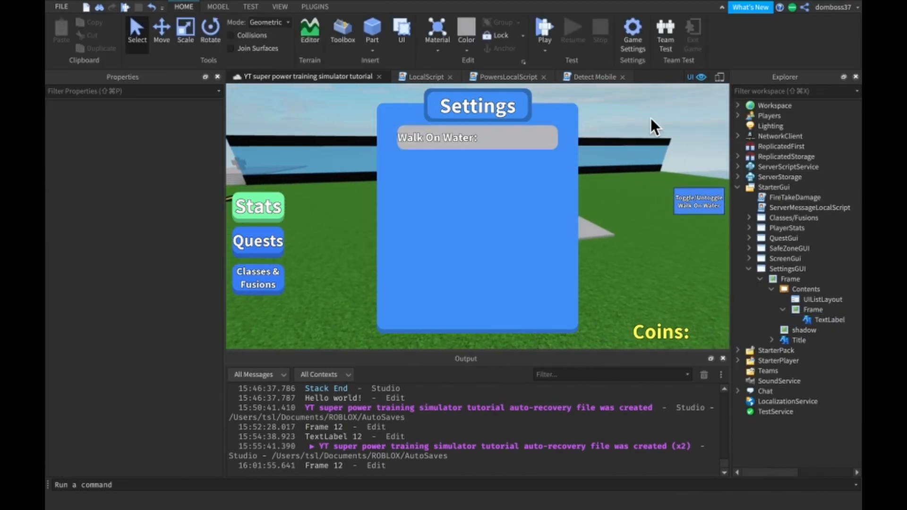
- Inset the Walk On Water label in its row to about {0.056, 0},{0, 0} and set its size to {0.5, 0},{1, 0}
{"action": "left_click", "coordinate": [803, 318]}
{"action": "left_click_drag", "start_coordinate": [394, 136], "coordinate": [402, 136]}
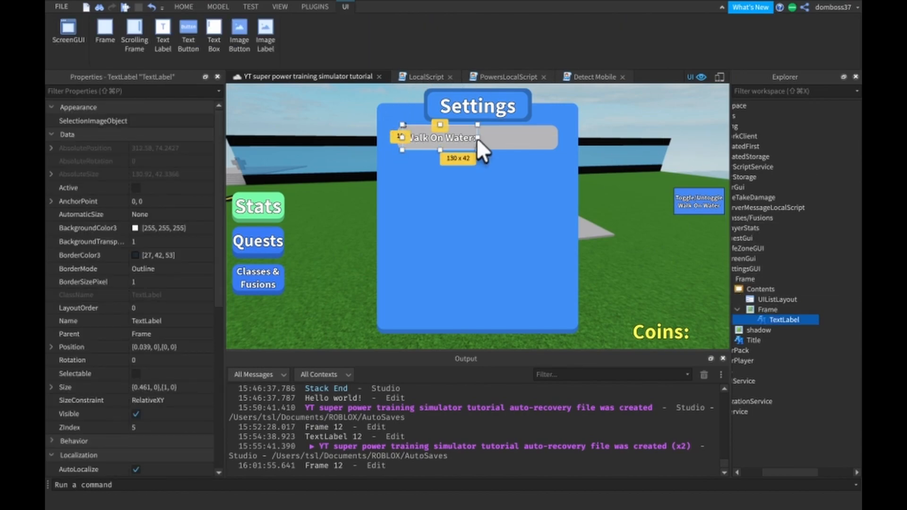
{"action": "left_click_drag", "start_coordinate": [477, 138], "coordinate": [480, 137]}
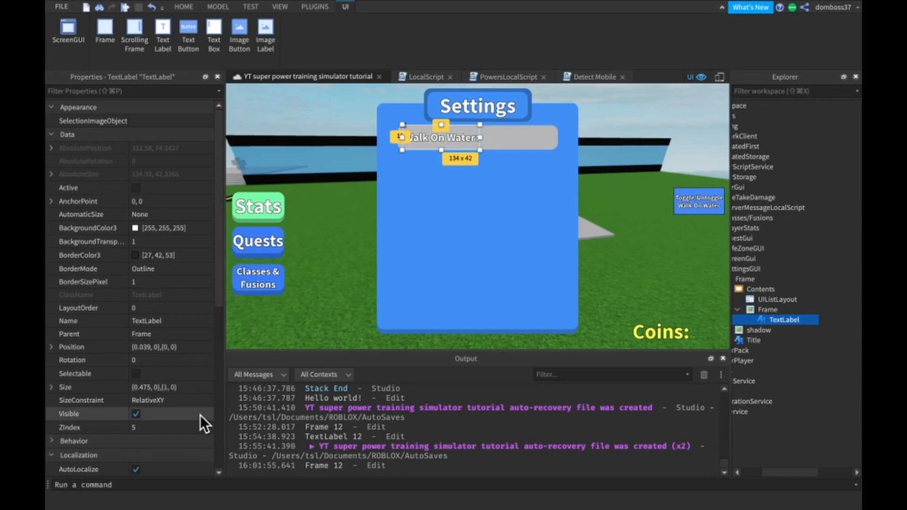
{"action": "left_click", "coordinate": [150, 386]}
{"action": "left_click", "coordinate": [150, 387]}
{"action": "key", "text": "BackSpace"}
{"action": "key", "text": "BackSpace"}
{"action": "key", "text": "BackSpace"}
{"action": "type", "text": "5"}
{"action": "key", "text": "Return"}
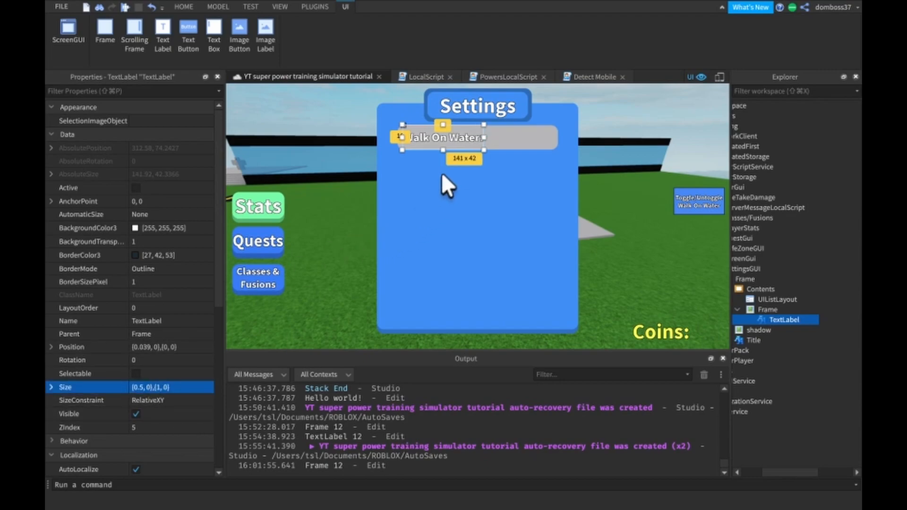
{"action": "left_click_drag", "start_coordinate": [441, 141], "coordinate": [447, 134]}
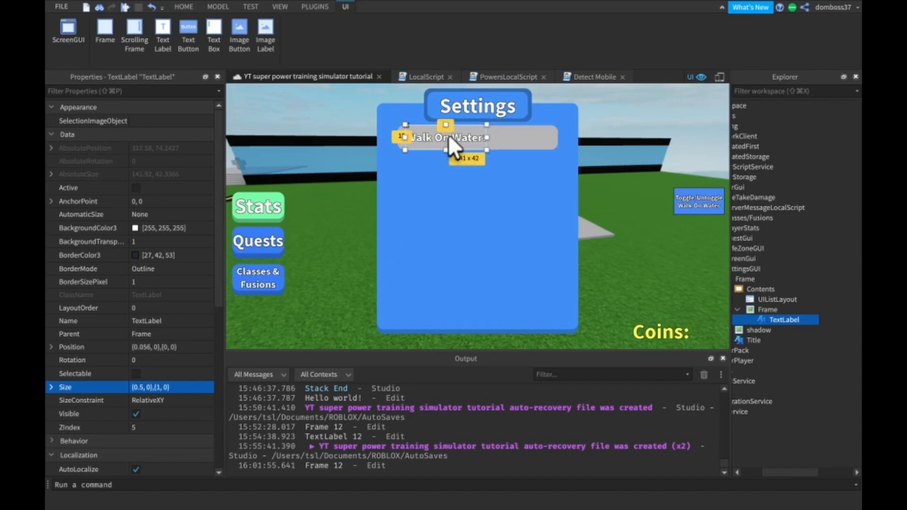
{"action": "left_click", "coordinate": [620, 109]}
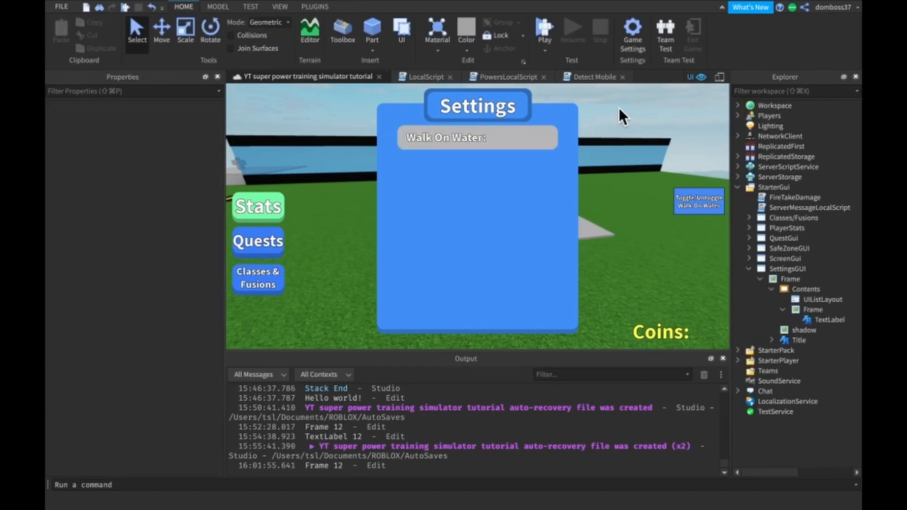
- Rename the Walk On Water TextLabel to Setting
{"action": "left_click", "coordinate": [813, 318]}
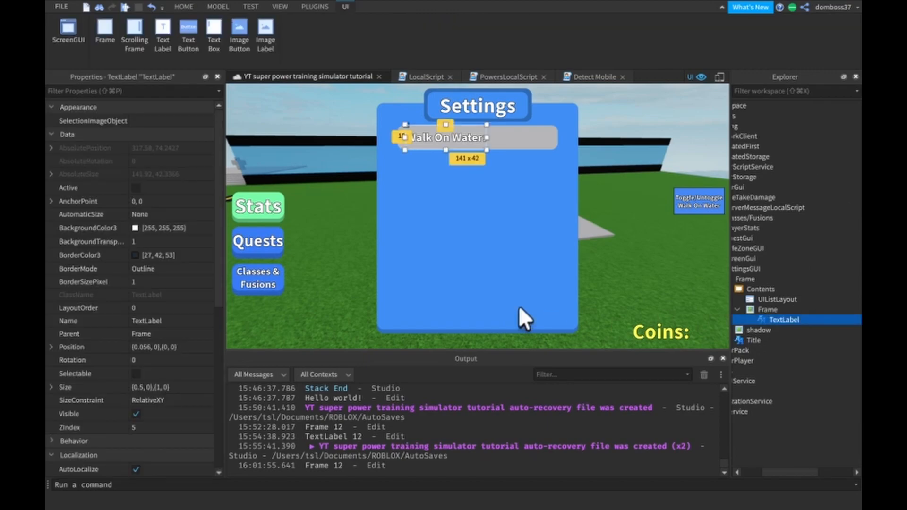
{"action": "left_click", "coordinate": [166, 321]}
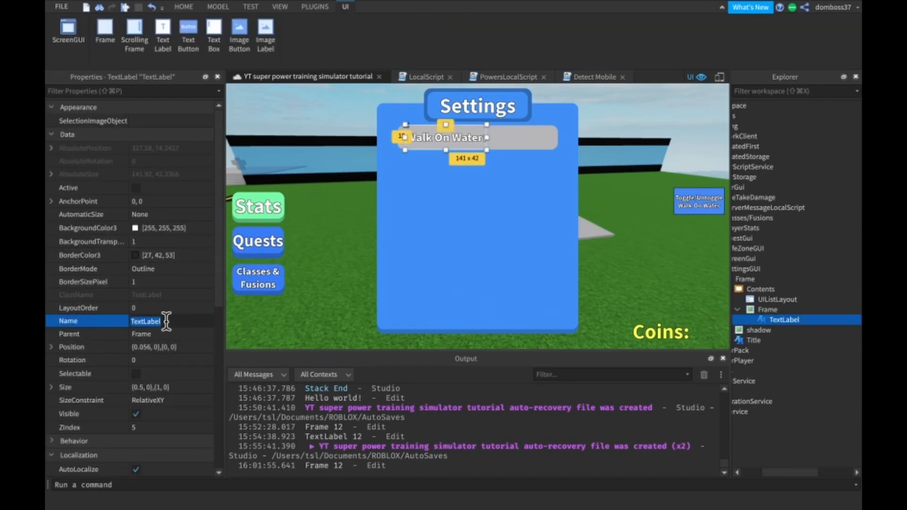
{"action": "type", "text": "Setting"}
{"action": "key", "text": "Return"}
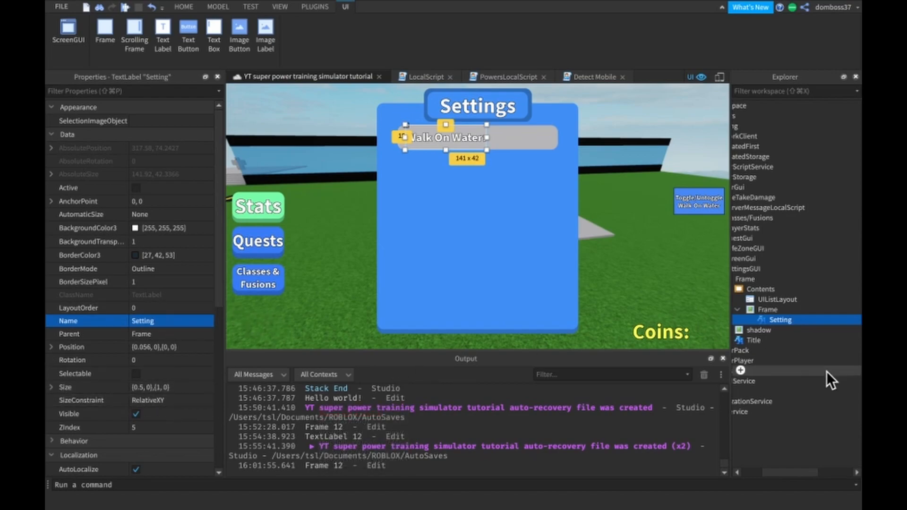
- Insert a TextButton into the row Frame inside Contents and select it
{"action": "left_click", "coordinate": [772, 307]}
{"action": "left_click", "coordinate": [794, 309]}
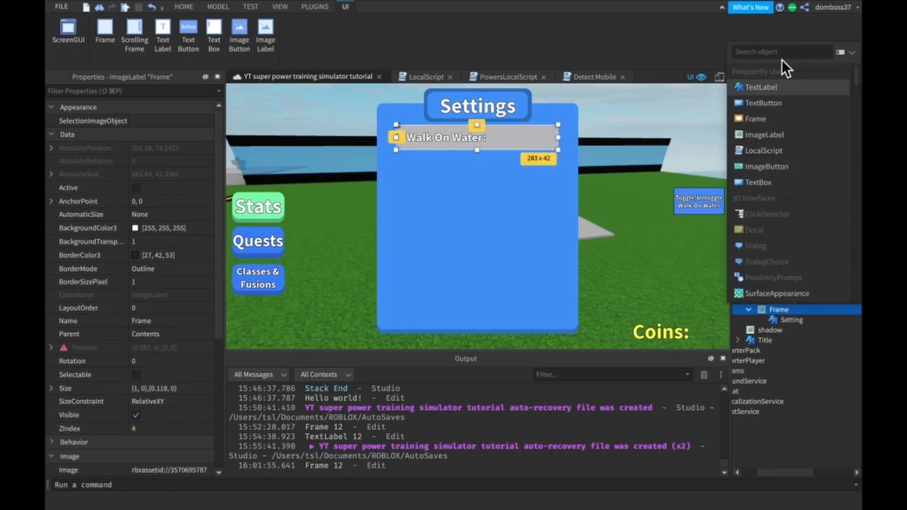
{"action": "left_click", "coordinate": [751, 102]}
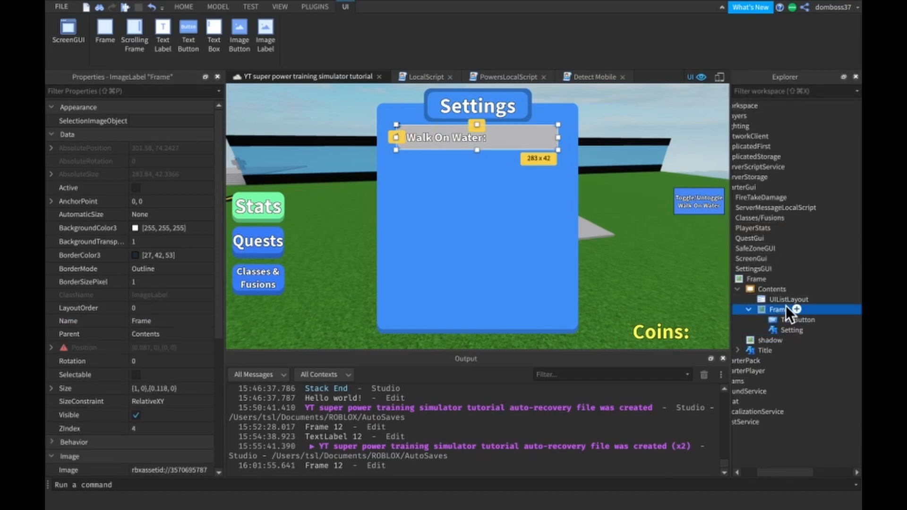
{"action": "left_click", "coordinate": [775, 322]}
- Set the TextButton's ZIndex to 5 and round its corners with the Roundify plugin at size 12
{"action": "left_click", "coordinate": [314, 5]}
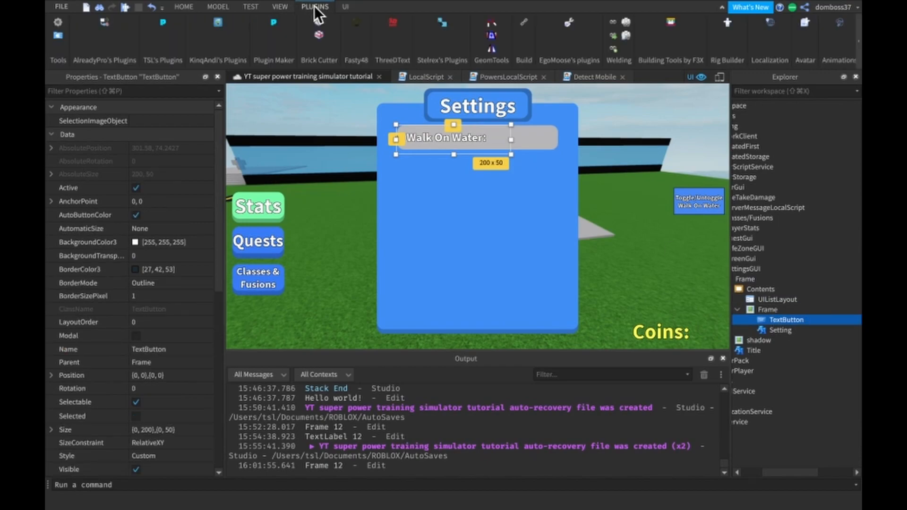
{"action": "left_click", "coordinate": [442, 24]}
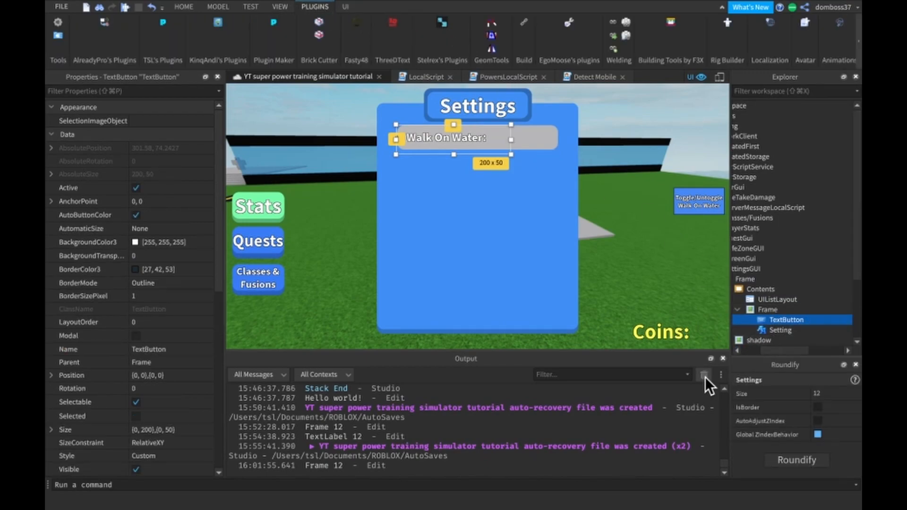
{"action": "scroll", "coordinate": [129, 391], "scroll_direction": "down", "scroll_amount": 10}
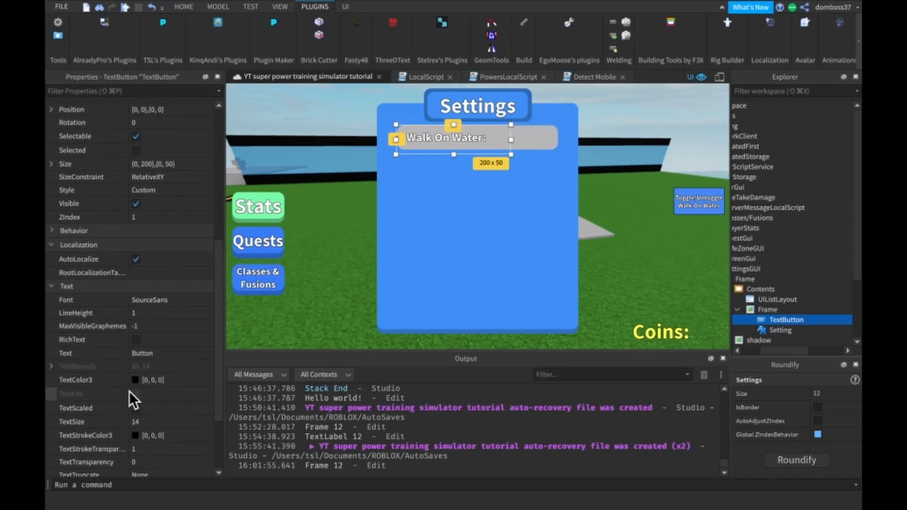
{"action": "left_click", "coordinate": [148, 193]}
{"action": "type", "text": "5"}
{"action": "key", "text": "Return"}
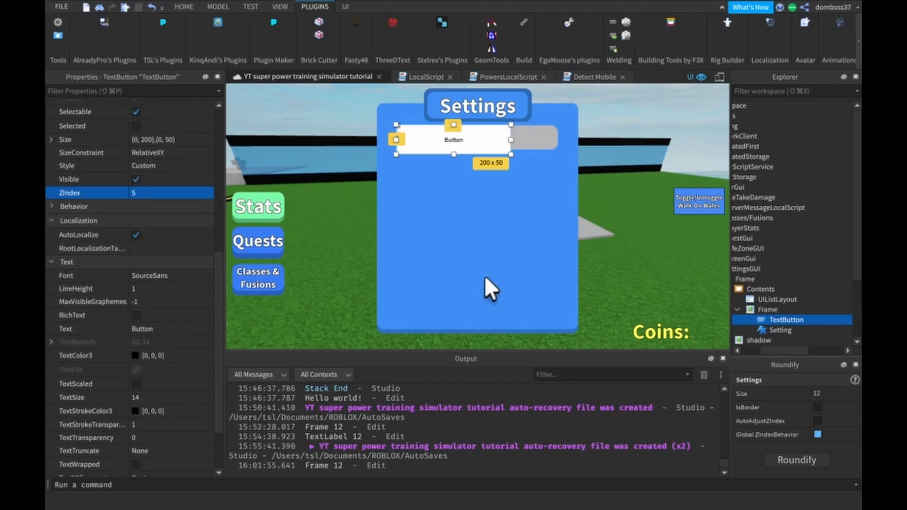
{"action": "left_click", "coordinate": [797, 459]}
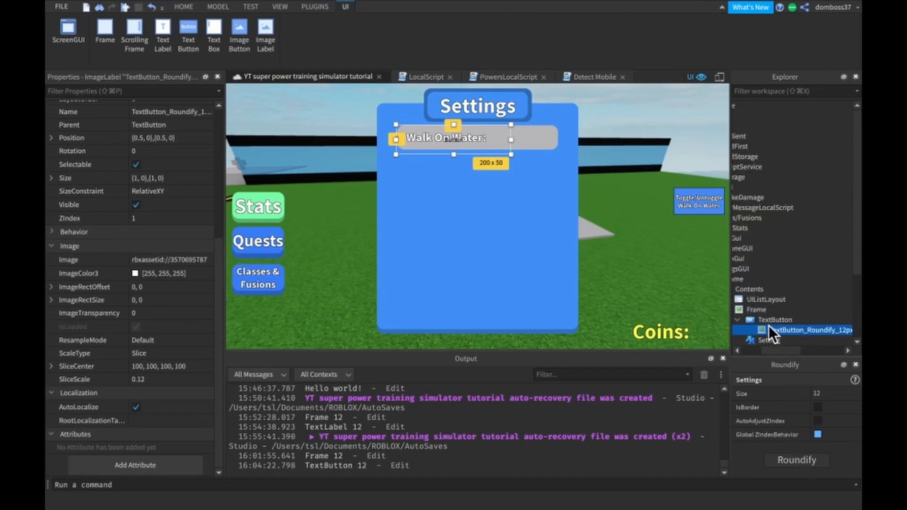
{"action": "left_click", "coordinate": [761, 320]}
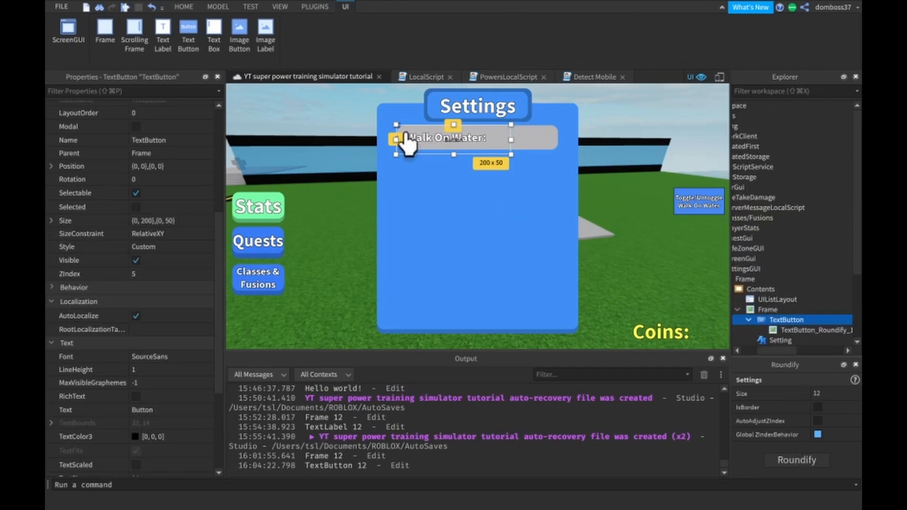
{"action": "scroll", "coordinate": [191, 415], "scroll_direction": "down", "scroll_amount": 1}
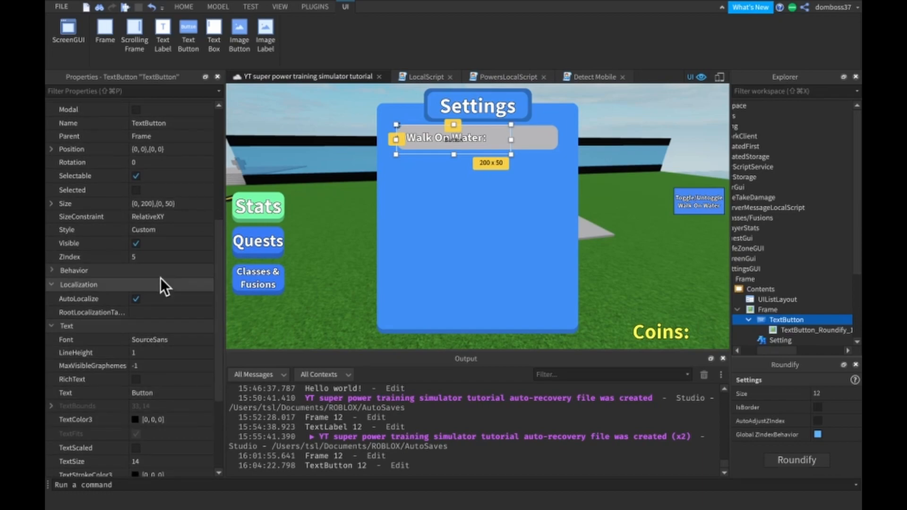
{"action": "left_click", "coordinate": [159, 203]}
{"action": "key", "text": "BackSpace"}
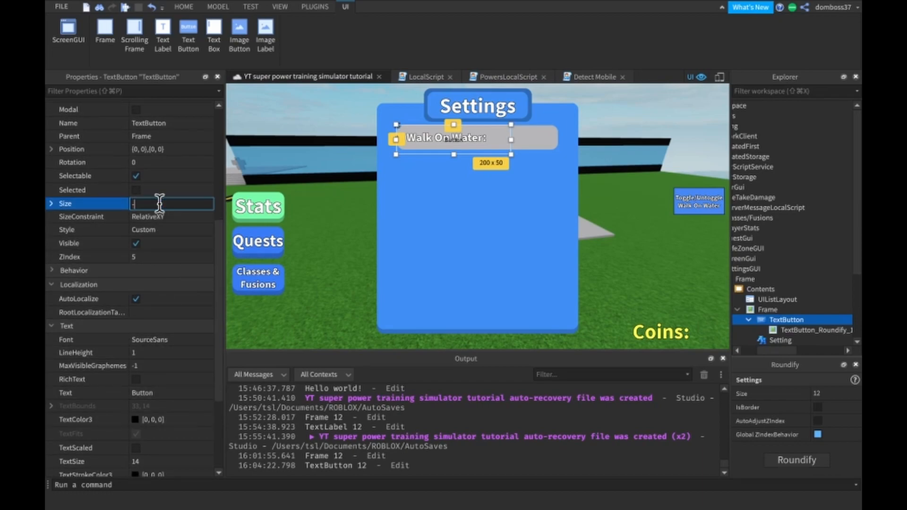
{"action": "key", "text": "ctrl+super+space"}
{"action": "left_click", "coordinate": [315, 222]}
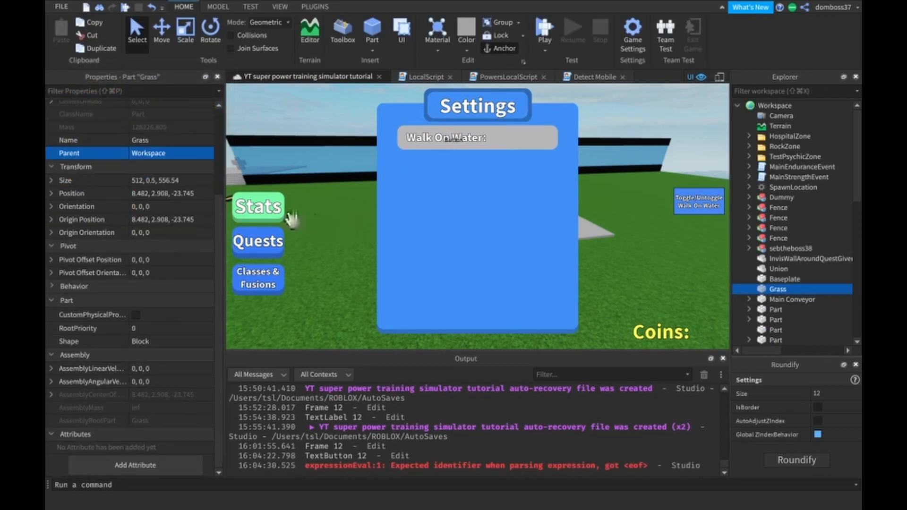
- Set the size of the row Frame's TextButton to {0.3, 0},{1, 0}
{"action": "scroll", "coordinate": [784, 236], "scroll_direction": "down", "scroll_amount": 1}
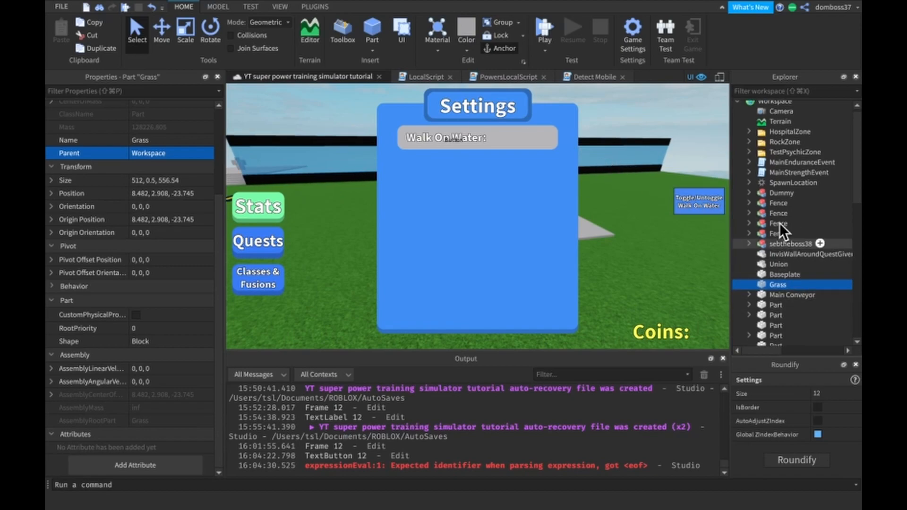
{"action": "scroll", "coordinate": [738, 127], "scroll_direction": "up", "scroll_amount": 1}
{"action": "left_click", "coordinate": [736, 108]}
{"action": "scroll", "coordinate": [783, 237], "scroll_direction": "down", "scroll_amount": 2}
{"action": "scroll", "coordinate": [783, 237], "scroll_direction": "down", "scroll_amount": 2}
{"action": "left_click", "coordinate": [813, 292]}
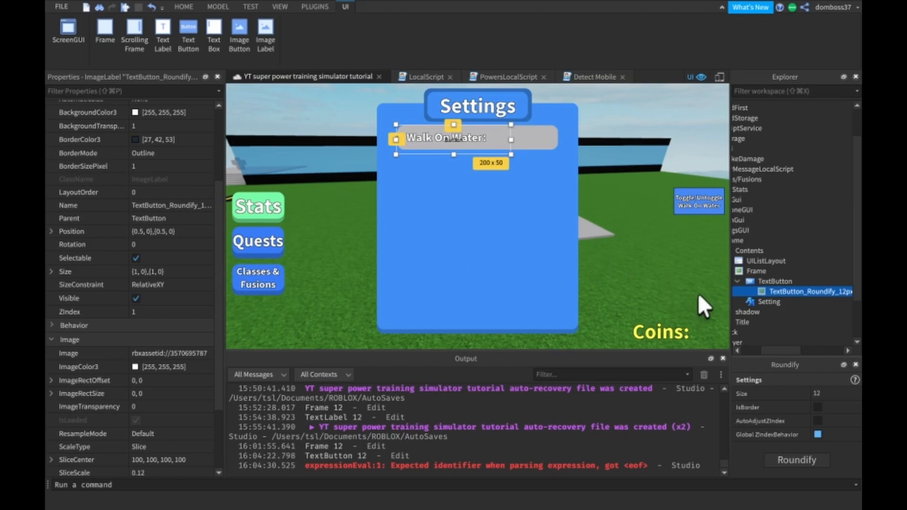
{"action": "left_click", "coordinate": [752, 281]}
{"action": "left_click", "coordinate": [158, 314]}
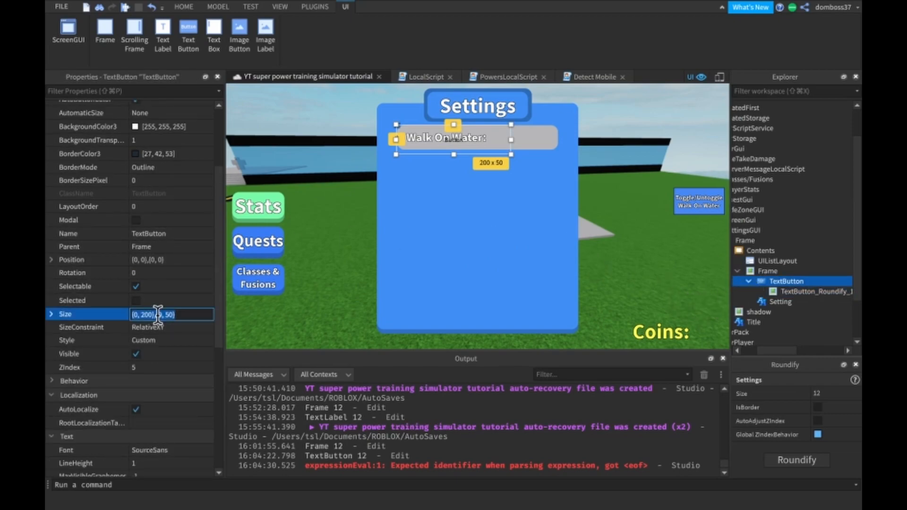
{"action": "type", "text": "0.4"}
{"action": "key", "text": "BackSpace"}
{"action": "type", "text": "3,0,1,0"}
{"action": "key", "text": "Return"}
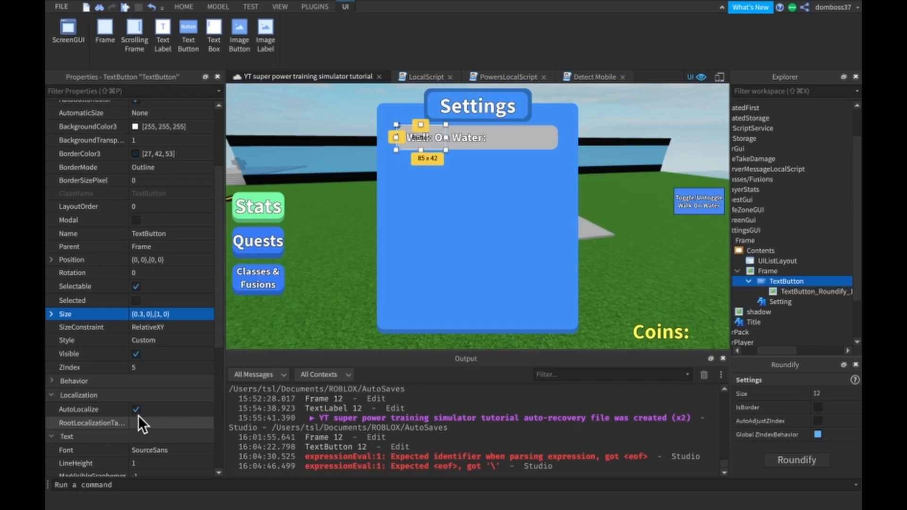
- Set the ZIndex of the rounded image inside the TextButton to 5
{"action": "scroll", "coordinate": [178, 330], "scroll_direction": "up", "scroll_amount": 3}
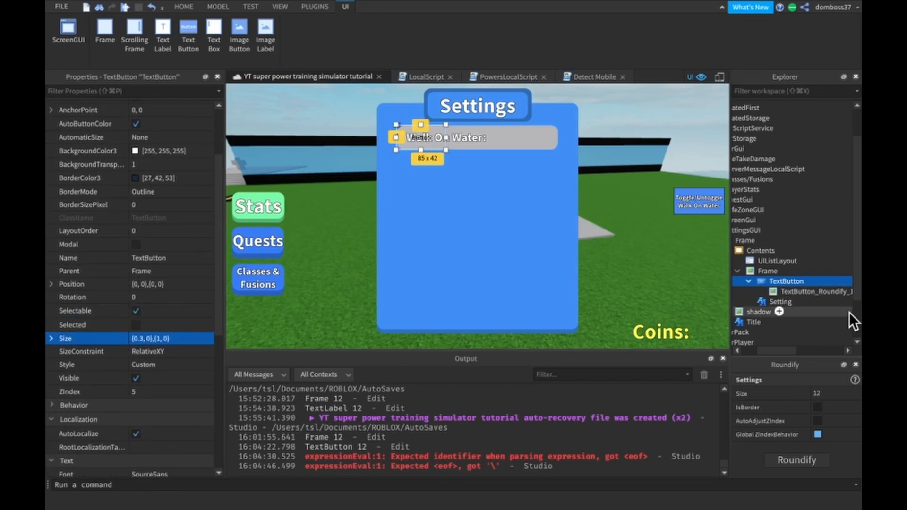
{"action": "left_click", "coordinate": [797, 299]}
{"action": "left_click", "coordinate": [769, 322]}
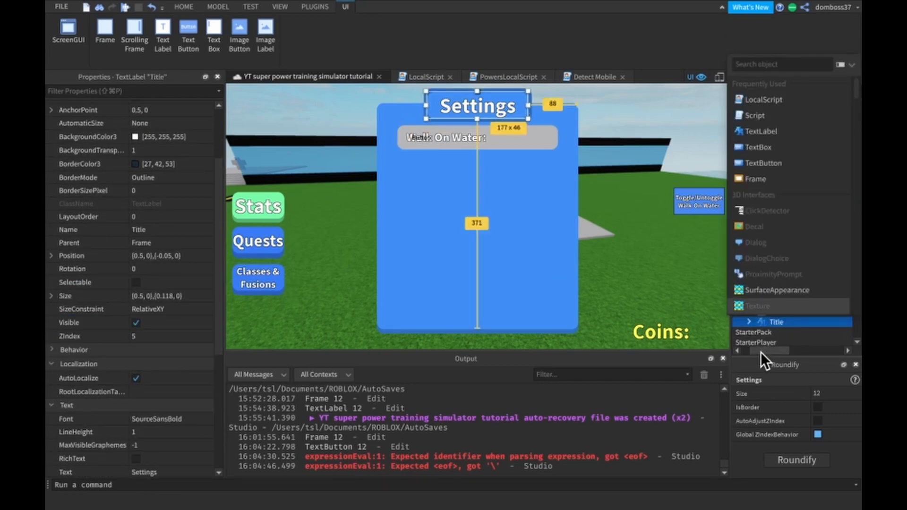
{"action": "left_click", "coordinate": [796, 291]}
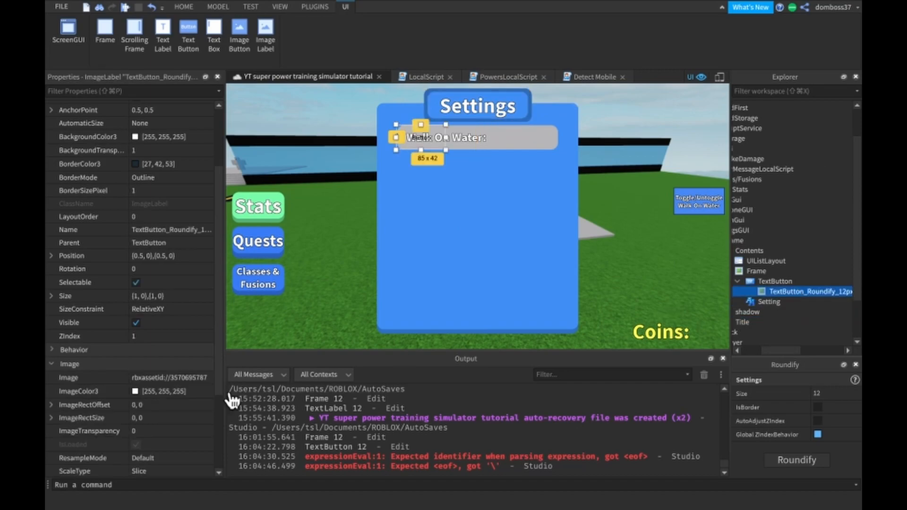
{"action": "left_click", "coordinate": [163, 336]}
{"action": "type", "text": "5"}
{"action": "key", "text": "Return"}
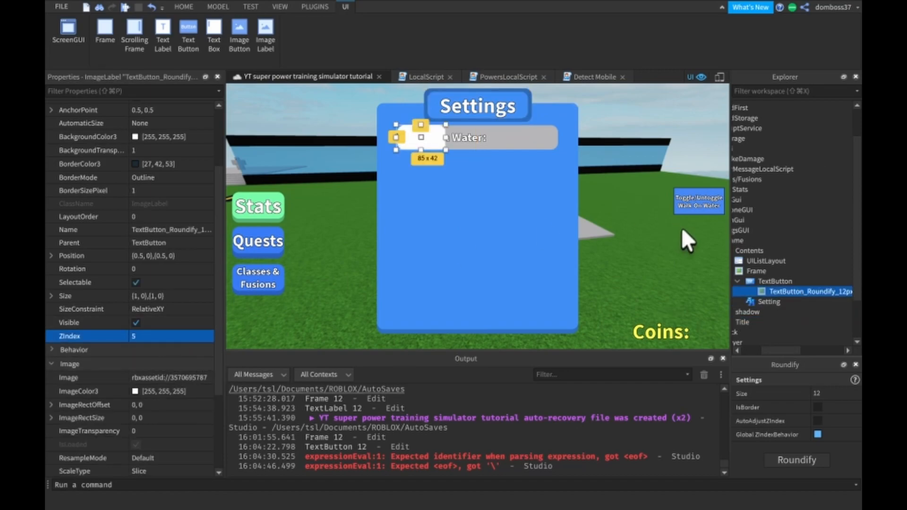
- Set the TextButton's own ZIndex to 6
{"action": "left_click", "coordinate": [766, 271]}
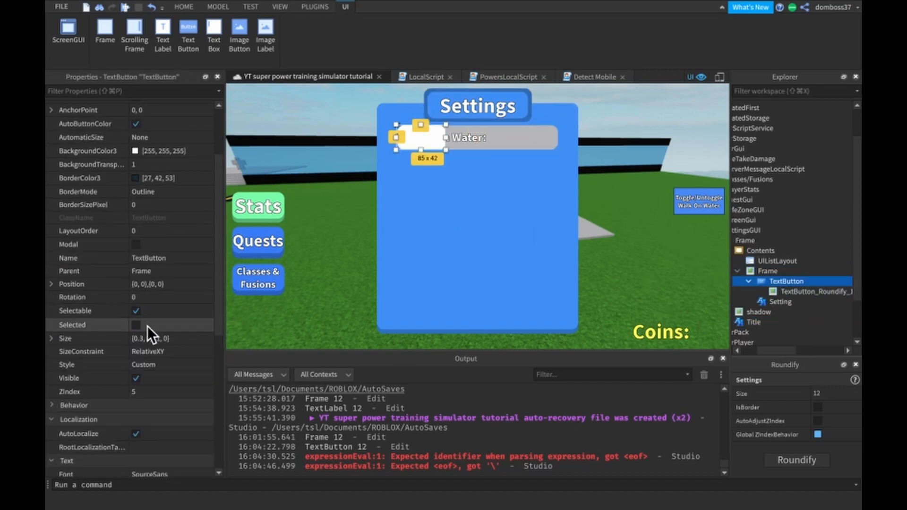
{"action": "left_click", "coordinate": [147, 391]}
{"action": "type", "text": "6"}
{"action": "key", "text": "Return"}
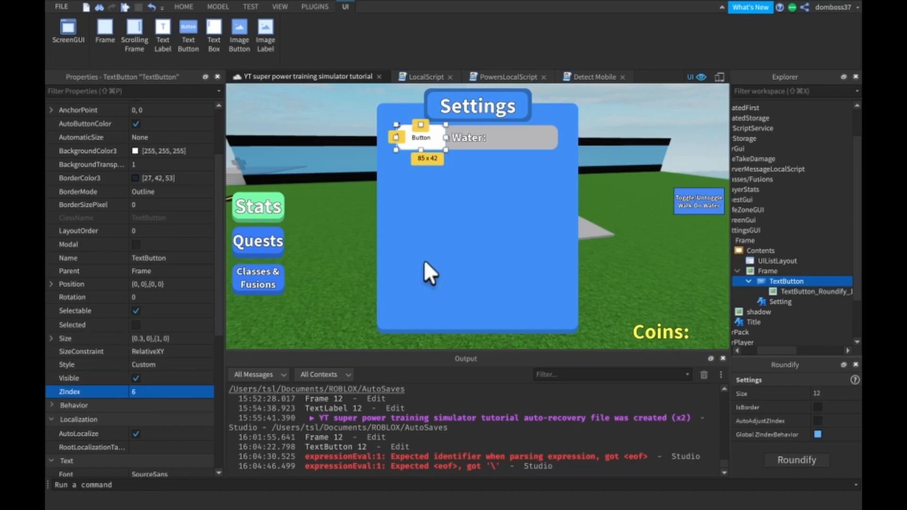
- Fit the TextButton beside the Walk On Water label, at about {0.606, 0},{0.142, 0} and sized about {0.335, 0},{0.717, 0}
{"action": "left_click_drag", "start_coordinate": [446, 137], "coordinate": [536, 138]}
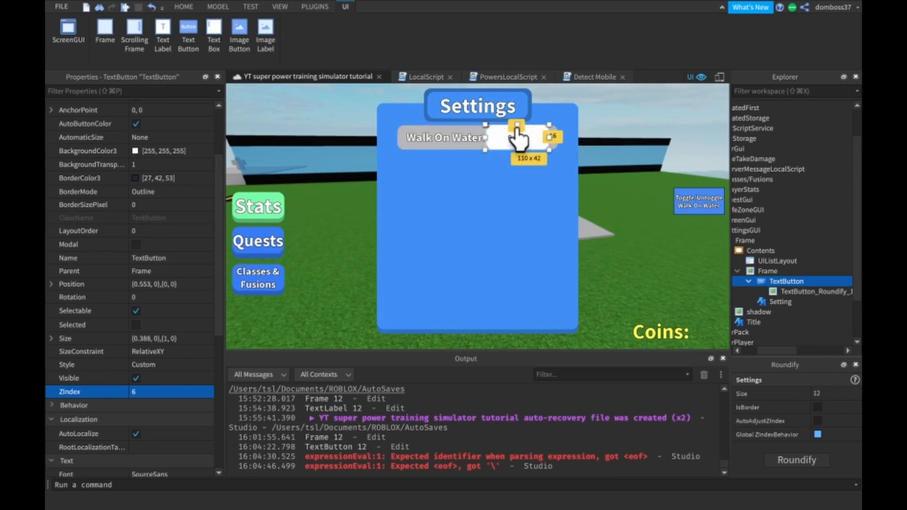
{"action": "left_click_drag", "start_coordinate": [518, 124], "coordinate": [519, 127]}
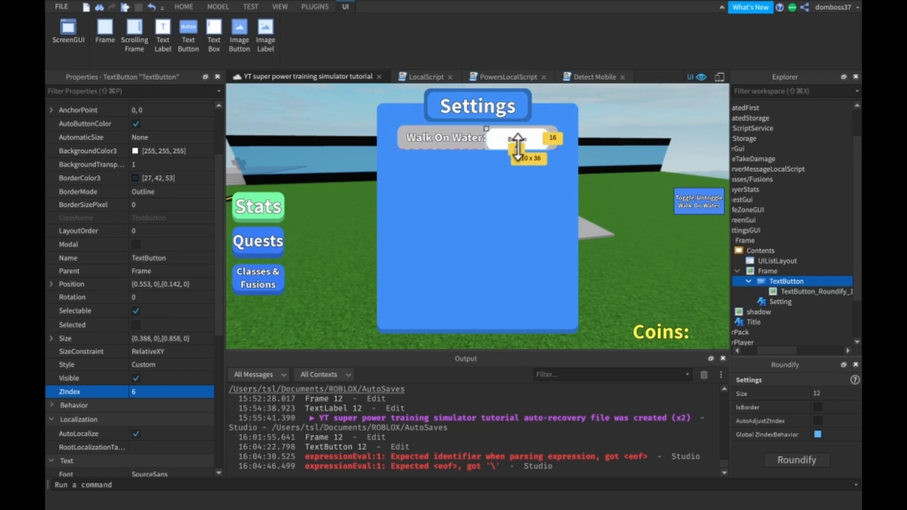
{"action": "left_click_drag", "start_coordinate": [517, 148], "coordinate": [495, 137]}
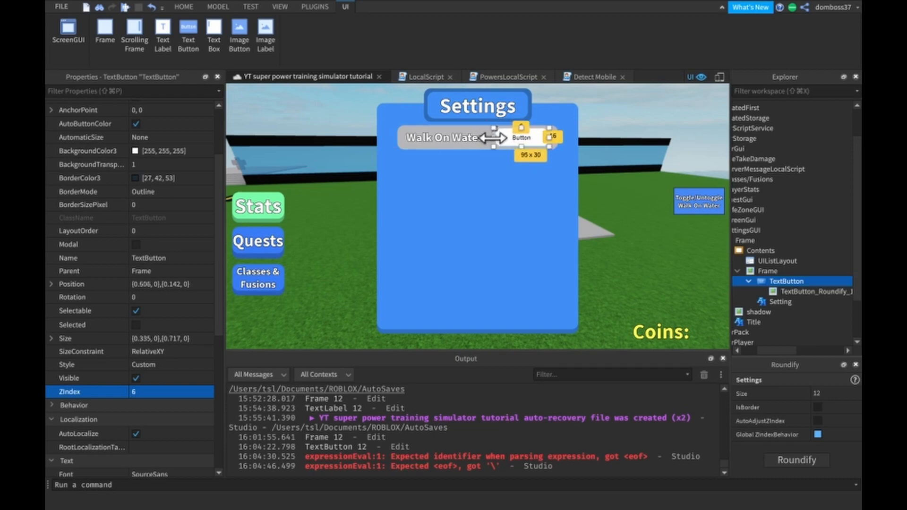
{"action": "left_click", "coordinate": [614, 122]}
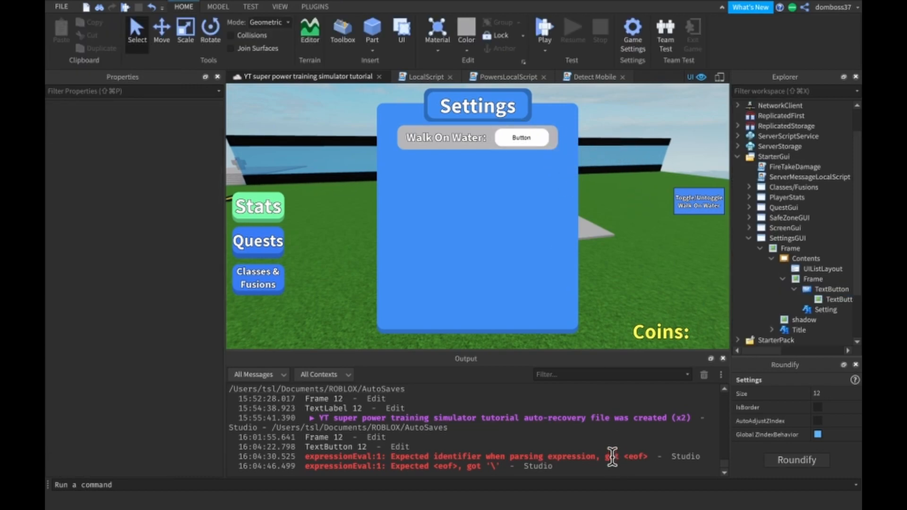
- Rename the rounded image inside the TextButton to Round
{"action": "left_click", "coordinate": [831, 299]}
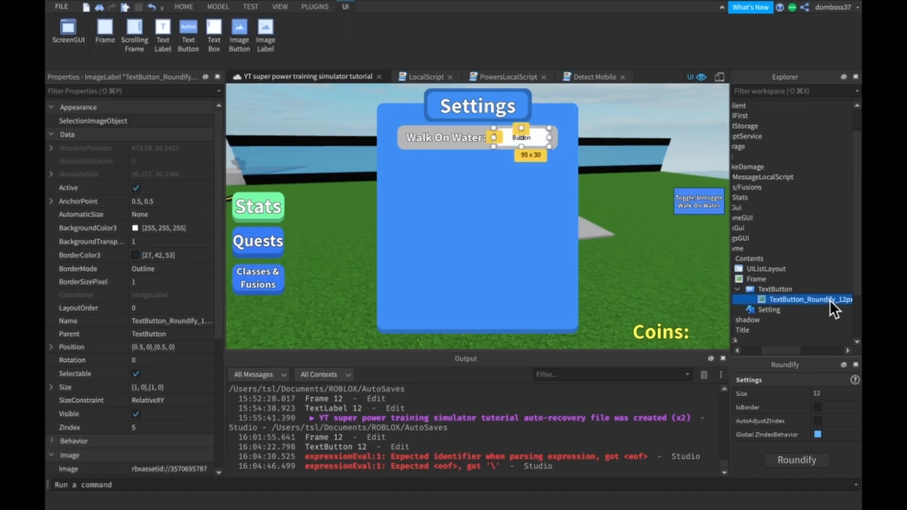
{"action": "right_click", "coordinate": [767, 301]}
{"action": "left_click", "coordinate": [746, 74]}
{"action": "type", "text": "Round"}
{"action": "key", "text": "Return"}
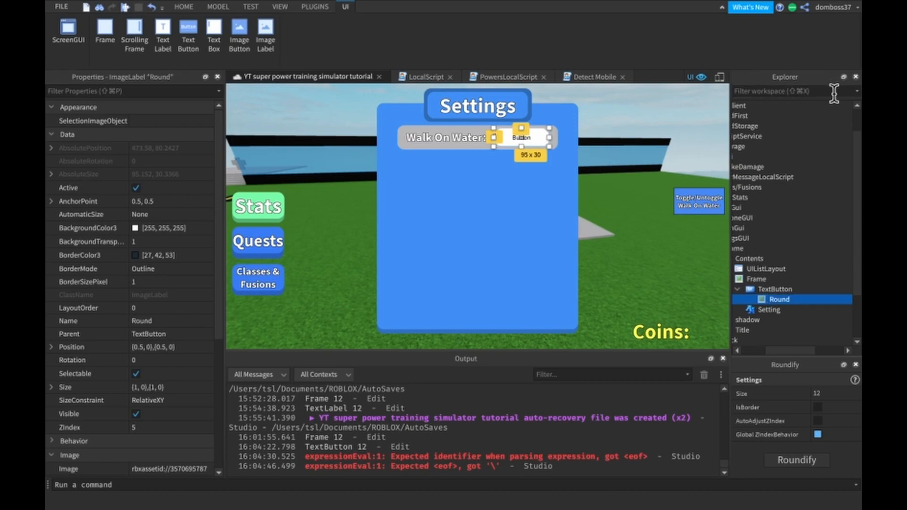
- Set the Round image's ImageColor3 to green, [0, 255, 0]
{"action": "scroll", "coordinate": [166, 226], "scroll_direction": "down", "scroll_amount": 5}
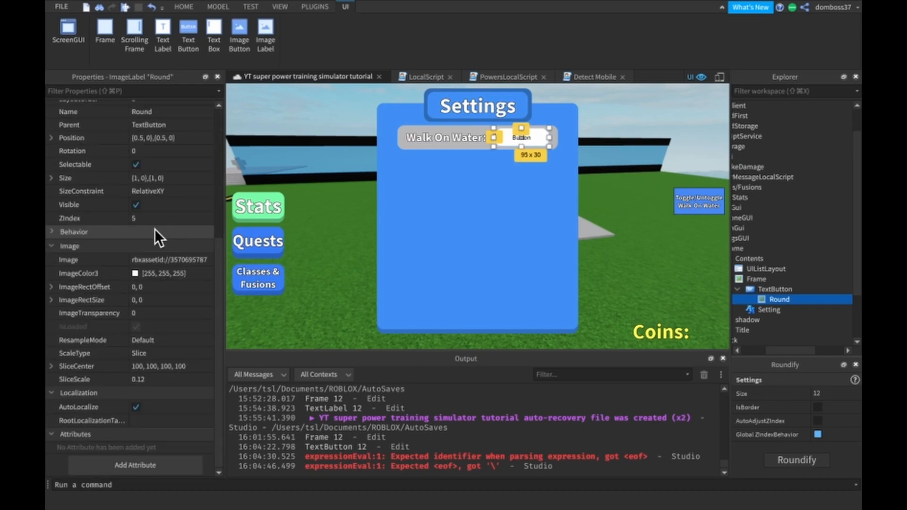
{"action": "left_click", "coordinate": [134, 274]}
{"action": "left_click", "coordinate": [100, 378]}
{"action": "mouse_move", "coordinate": [101, 379]}
{"action": "left_mouse_down"}
{"action": "mouse_move", "coordinate": [79, 320]}
{"action": "mouse_move", "coordinate": [90, 307]}
{"action": "left_mouse_up"}
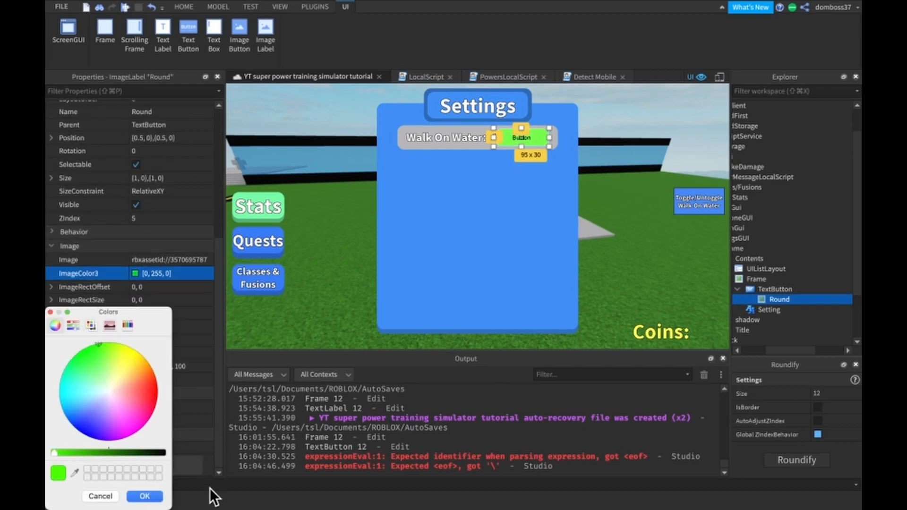
{"action": "left_click", "coordinate": [144, 496]}
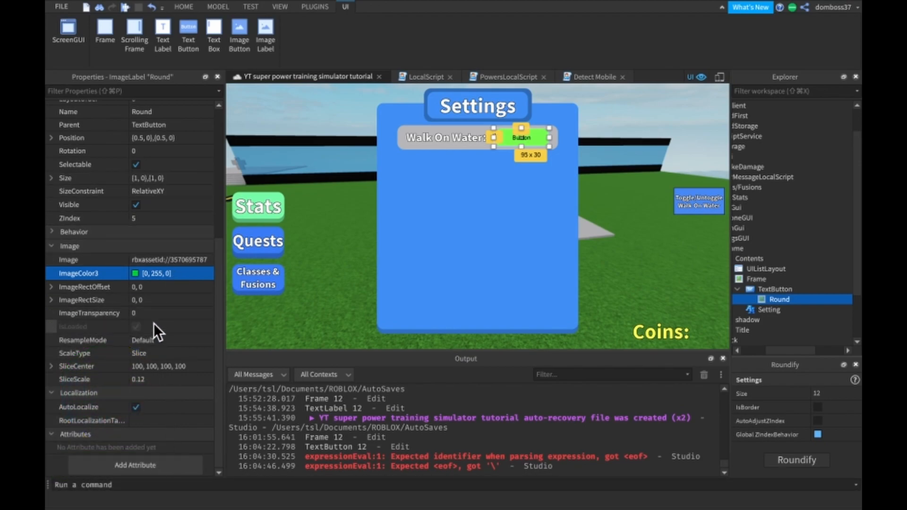
- Enable TextScaled on the row's TextButton and set its font to SourceSansBold
{"action": "scroll", "coordinate": [139, 255], "scroll_direction": "up", "scroll_amount": 1}
{"action": "left_click", "coordinate": [771, 289]}
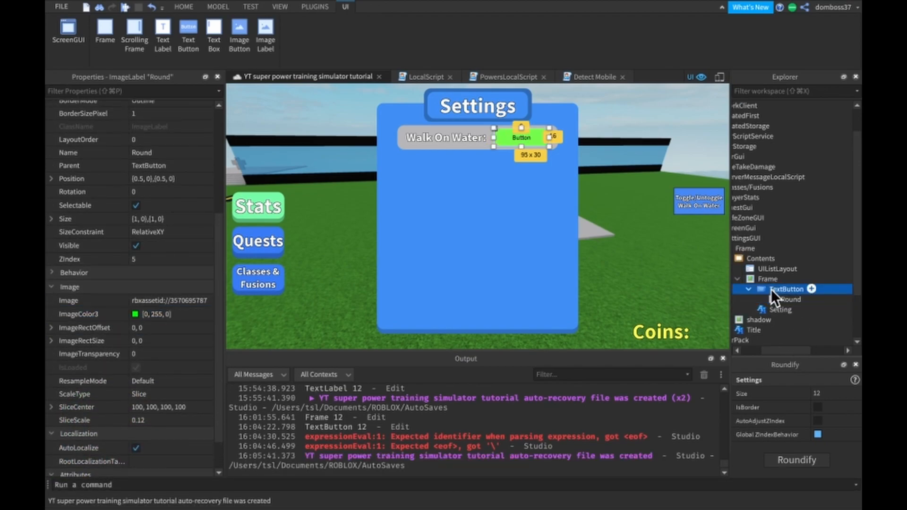
{"action": "scroll", "coordinate": [168, 331], "scroll_direction": "down", "scroll_amount": 1}
{"action": "left_click", "coordinate": [135, 425]}
{"action": "left_click", "coordinate": [153, 315]}
{"action": "scroll", "coordinate": [169, 378], "scroll_direction": "down", "scroll_amount": 2}
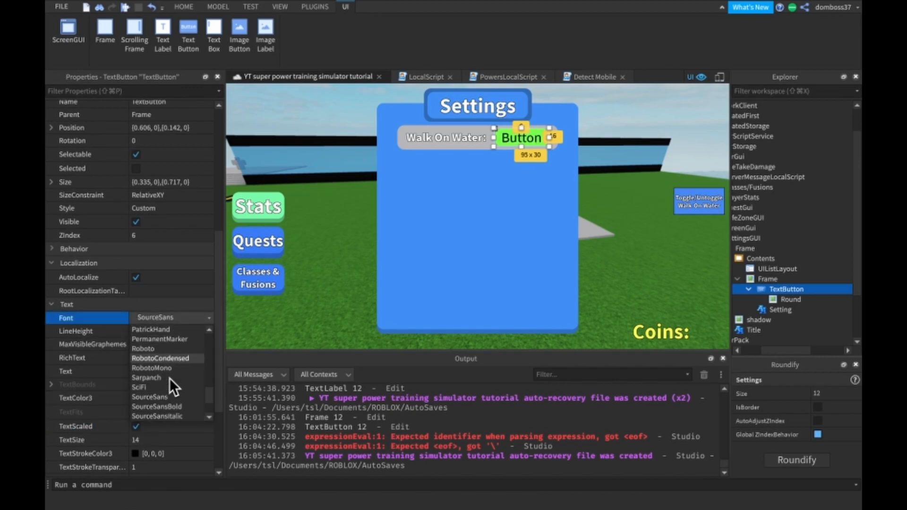
{"action": "left_click", "coordinate": [180, 403]}
{"action": "scroll", "coordinate": [179, 404], "scroll_direction": "down", "scroll_amount": 2}
{"action": "scroll", "coordinate": [179, 403], "scroll_direction": "down", "scroll_amount": 1}
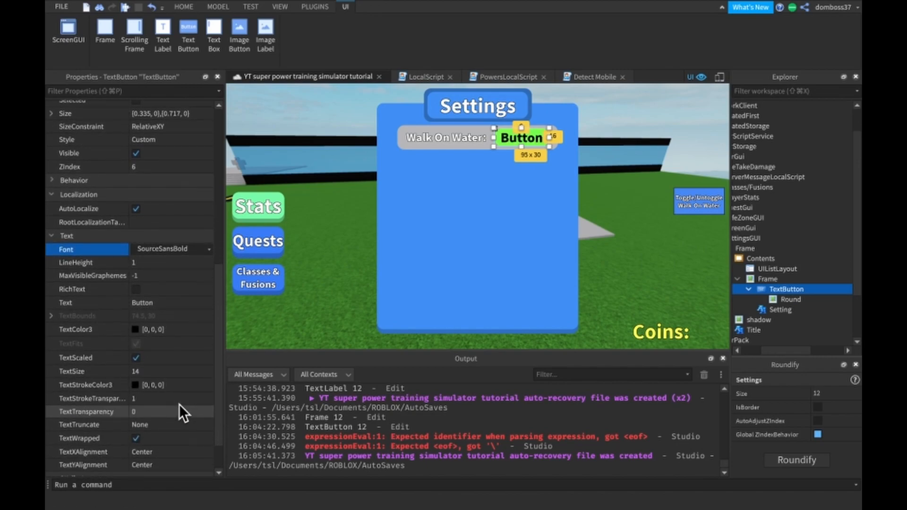
- Set the TextButton's text color to white, [255, 255, 255], and its text stroke transparency to 0
{"action": "left_click", "coordinate": [135, 329]}
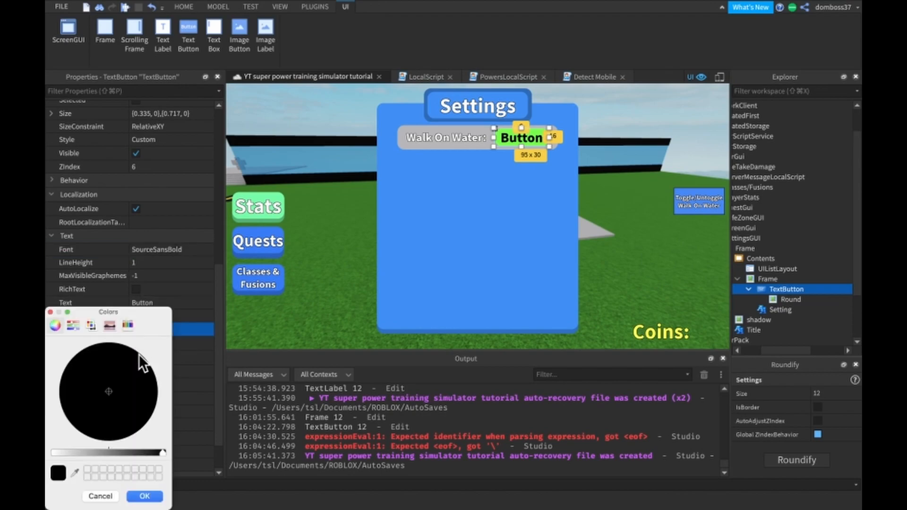
{"action": "left_click_drag", "start_coordinate": [74, 449], "coordinate": [46, 448]}
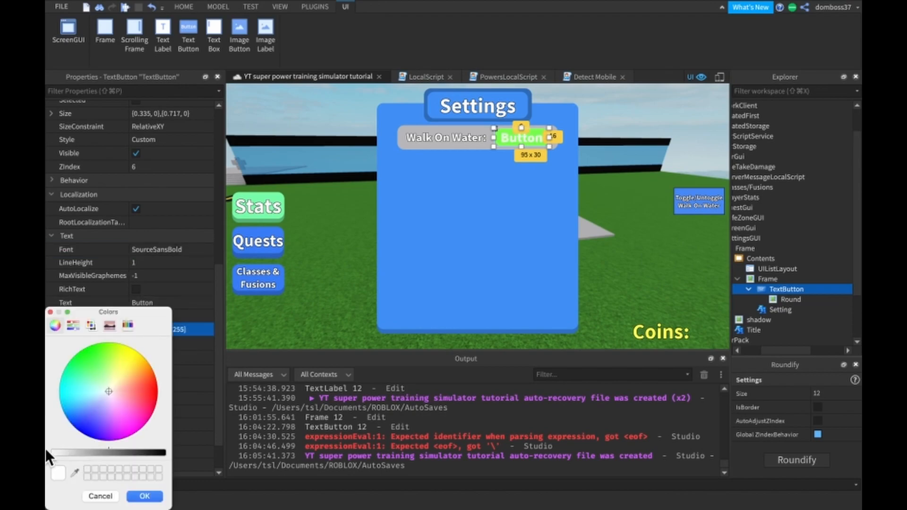
{"action": "left_click", "coordinate": [151, 500]}
{"action": "left_click", "coordinate": [154, 399]}
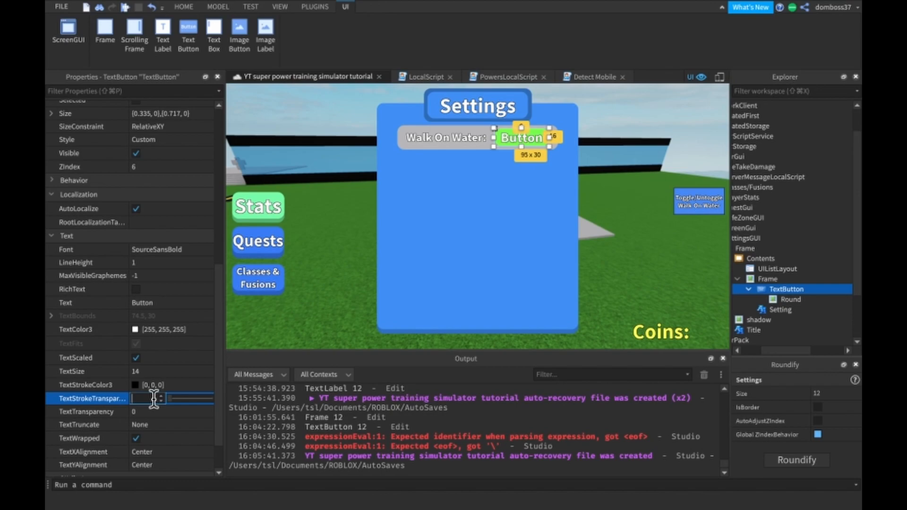
{"action": "type", "text": "0"}
{"action": "key", "text": "Return"}
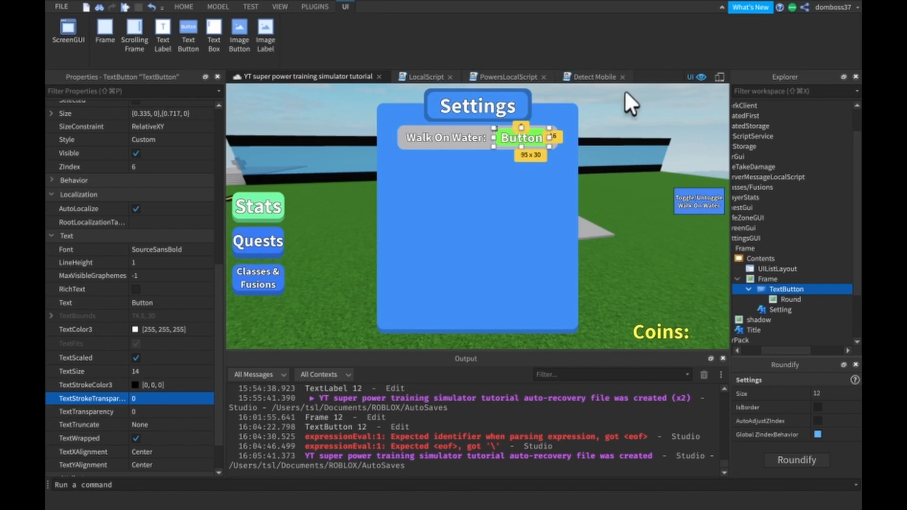
- Change the TextButton's text to On
{"action": "left_click", "coordinate": [168, 307]}
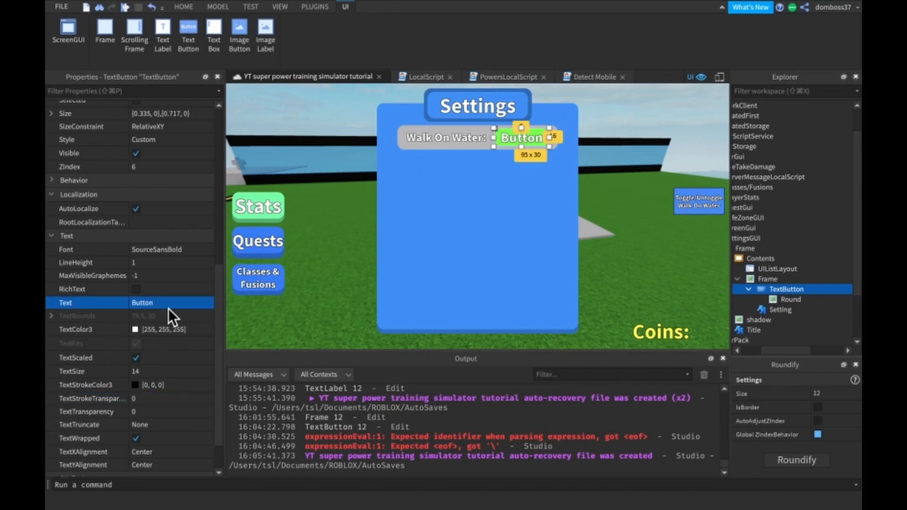
{"action": "scroll", "coordinate": [169, 308], "scroll_direction": "up", "scroll_amount": 10}
{"action": "scroll", "coordinate": [164, 255], "scroll_direction": "down", "scroll_amount": 12}
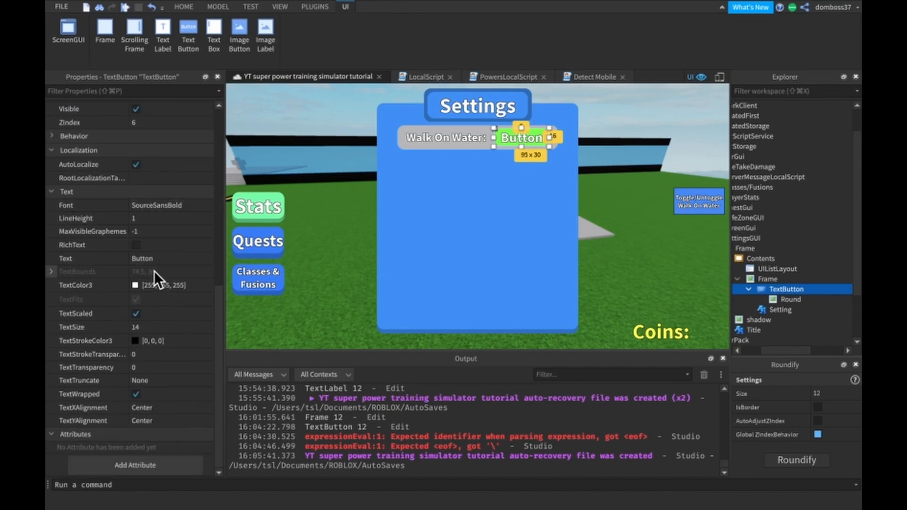
{"action": "left_click", "coordinate": [160, 259]}
{"action": "type", "text": "On"}
{"action": "key", "text": "Return"}
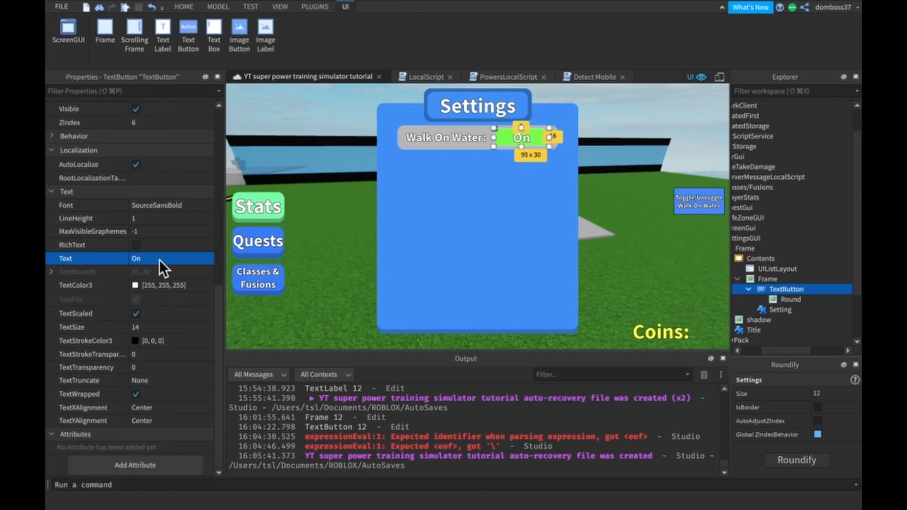
- Deselect the button and expand ScreenGui and its TextButton in StarterGui down to the LocalScript
{"action": "left_click", "coordinate": [679, 100]}
{"action": "right_click_drag", "start_coordinate": [679, 100], "coordinate": [679, 100]}
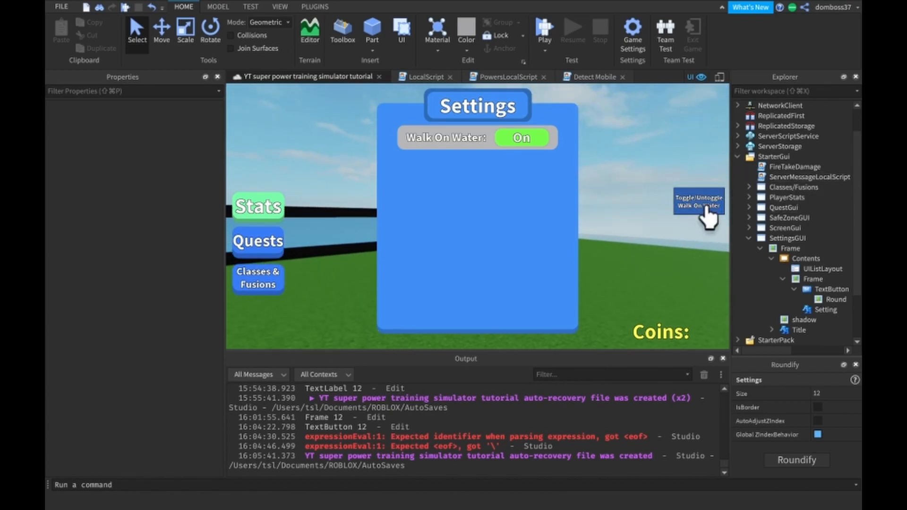
{"action": "left_click", "coordinate": [749, 227]}
{"action": "left_click", "coordinate": [760, 239]}
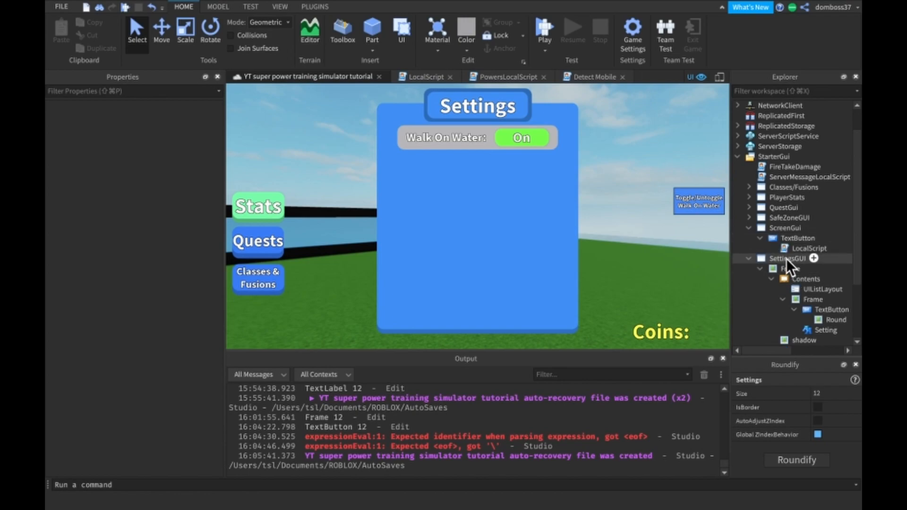
- Copy all the code from the LocalScript under ScreenGui's Walk On Water TextButton and close that script
{"action": "left_click", "coordinate": [782, 239]}
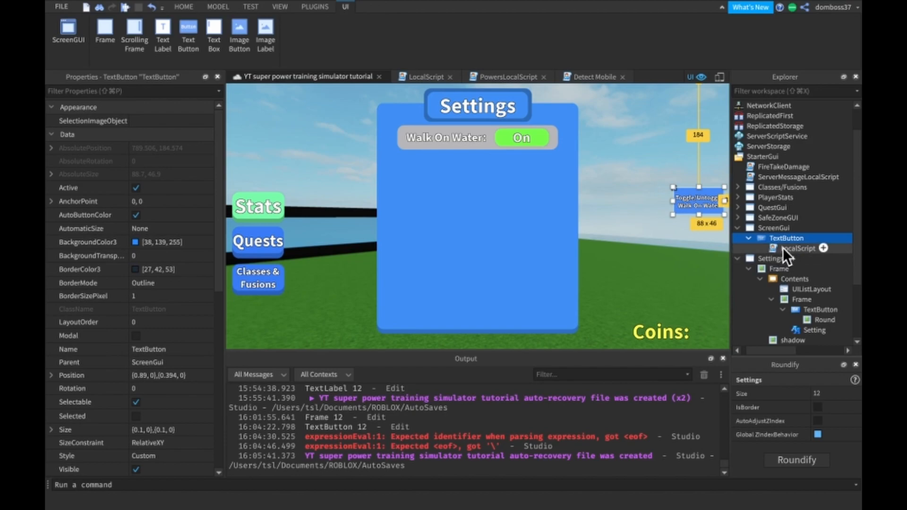
{"action": "double_click", "coordinate": [782, 251]}
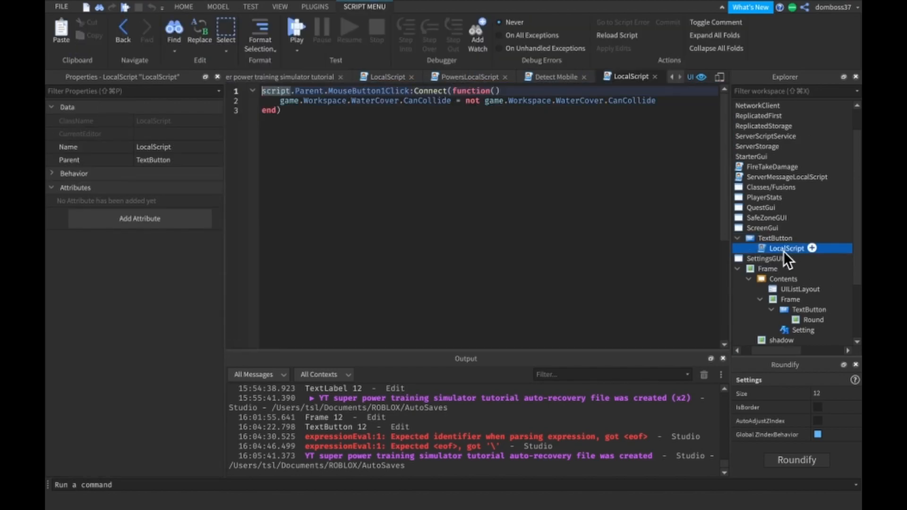
{"action": "left_click_drag", "start_coordinate": [374, 239], "coordinate": [226, 94]}
{"action": "key", "text": "super+c"}
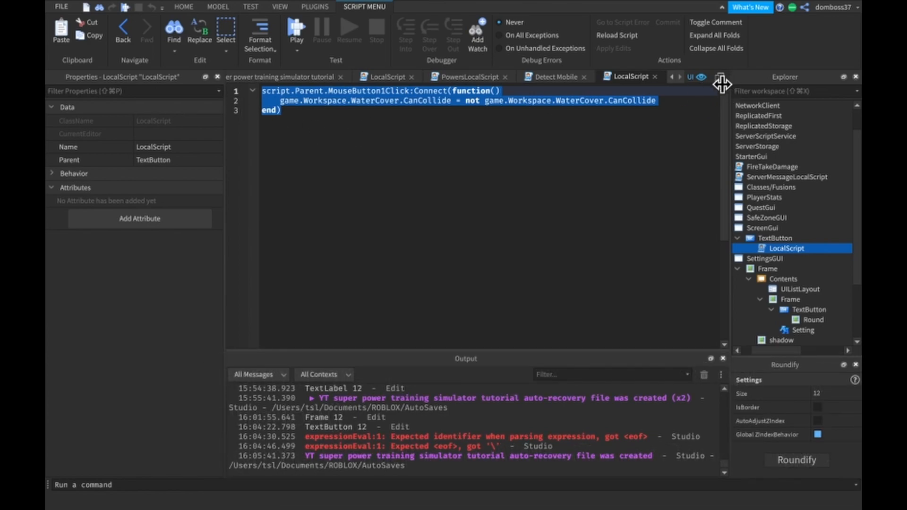
{"action": "left_click", "coordinate": [654, 76]}
- Add a LocalScript to the green On TextButton inside the SettingsGUI Contents frame
{"action": "scroll", "coordinate": [789, 285], "scroll_direction": "down", "scroll_amount": 3}
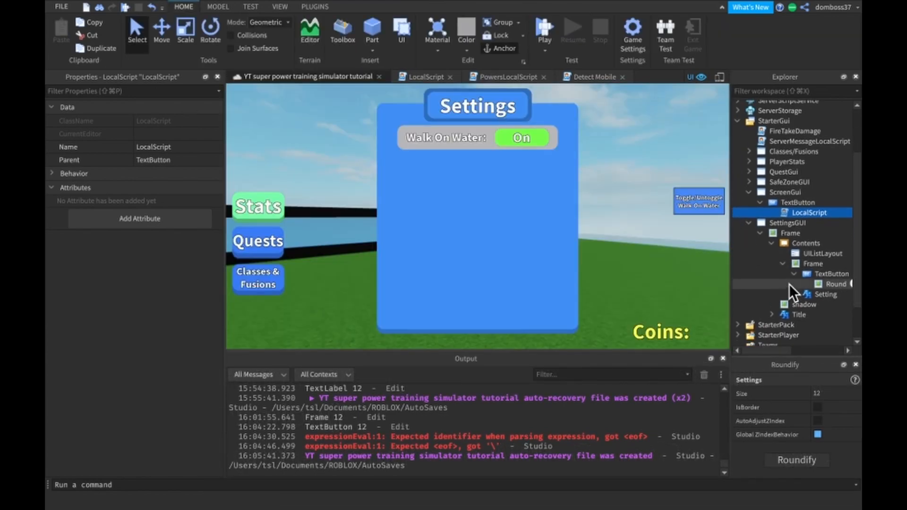
{"action": "scroll", "coordinate": [811, 284], "scroll_direction": "down", "scroll_amount": 2}
{"action": "left_click", "coordinate": [831, 244]}
{"action": "left_click", "coordinate": [811, 242]}
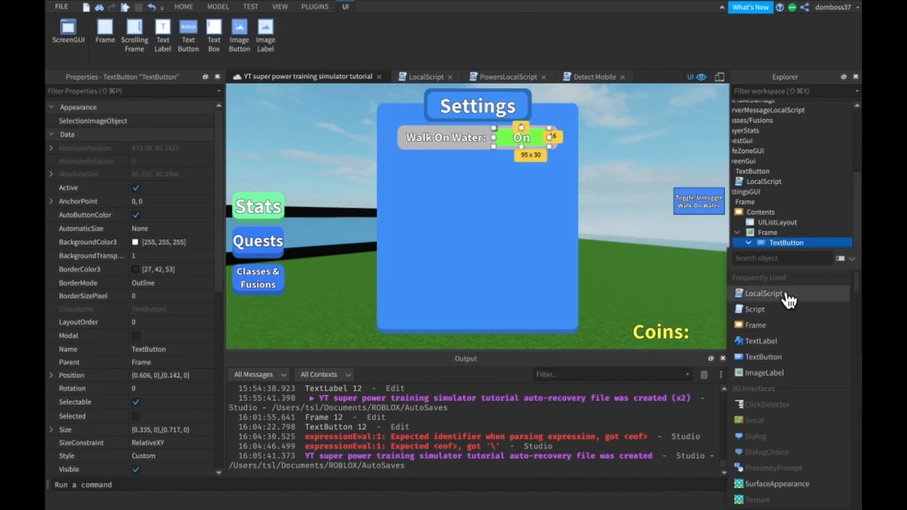
{"action": "left_click", "coordinate": [776, 293]}
- Replace the new LocalScript's default code with the copied WaterCover CanCollide toggle function and enlarge the editor text
{"action": "key", "text": "super+a"}
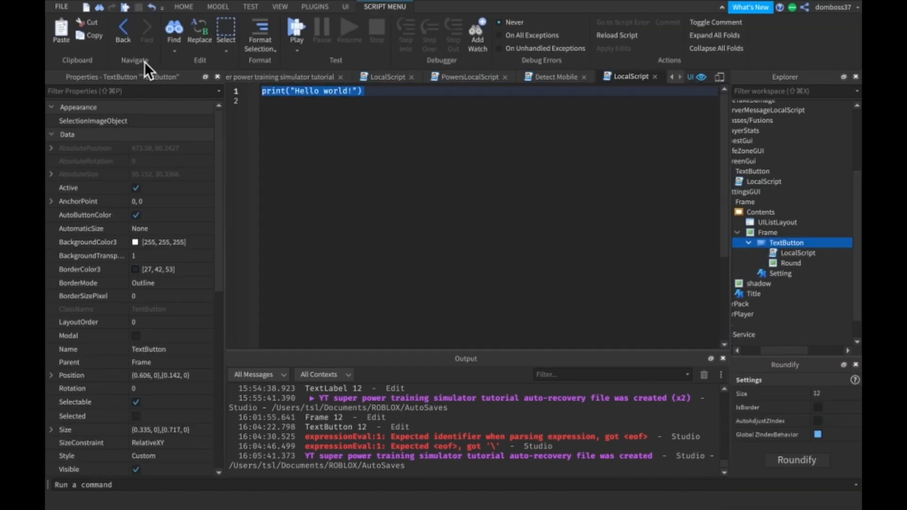
{"action": "key", "text": "super+v"}
{"action": "key", "text": "super+equal"}
{"action": "key", "text": "super+equal"}
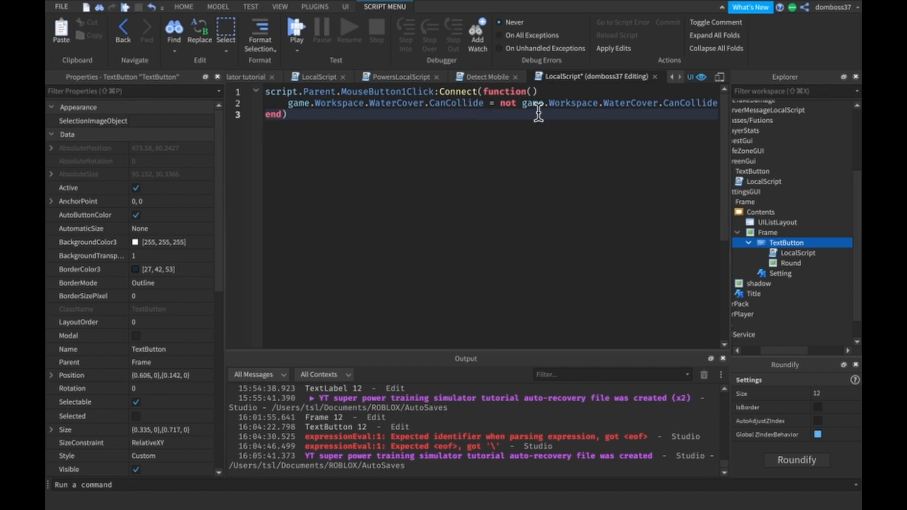
- Declare local canCollide = game.Workspace.WaterCover.CanCollide as the first line inside the MouseButton1Click function
{"action": "left_click", "coordinate": [558, 92]}
{"action": "key", "text": "Return"}
{"action": "type", "text": "l"}
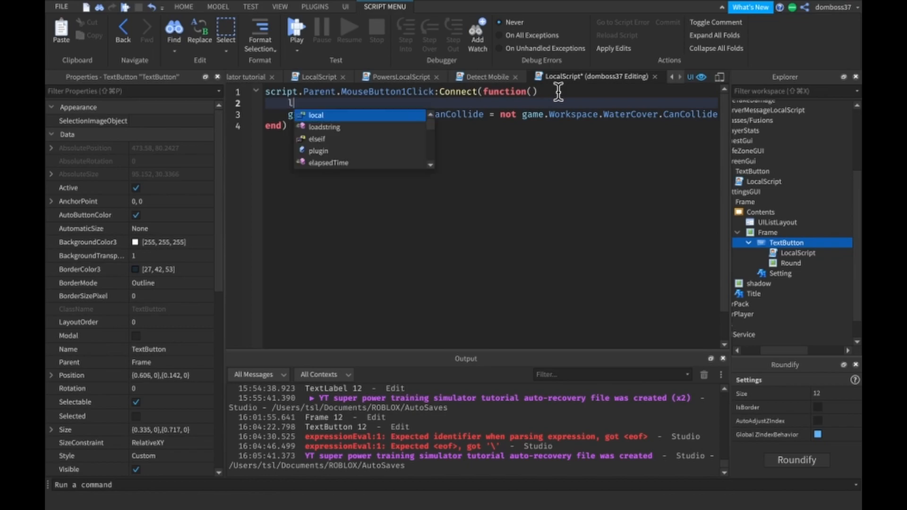
{"action": "type", "text": "ocal can"}
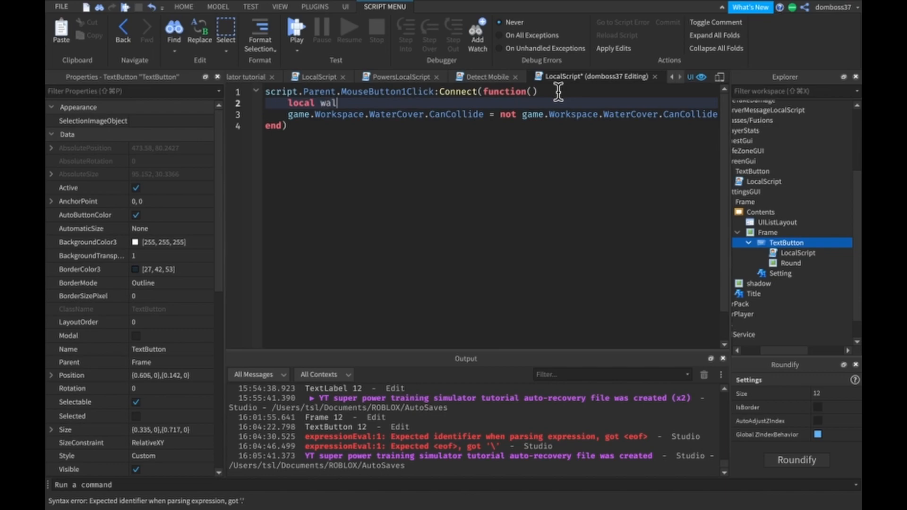
{"action": "key", "text": "BackSpace"}
{"action": "key", "text": "BackSpace"}
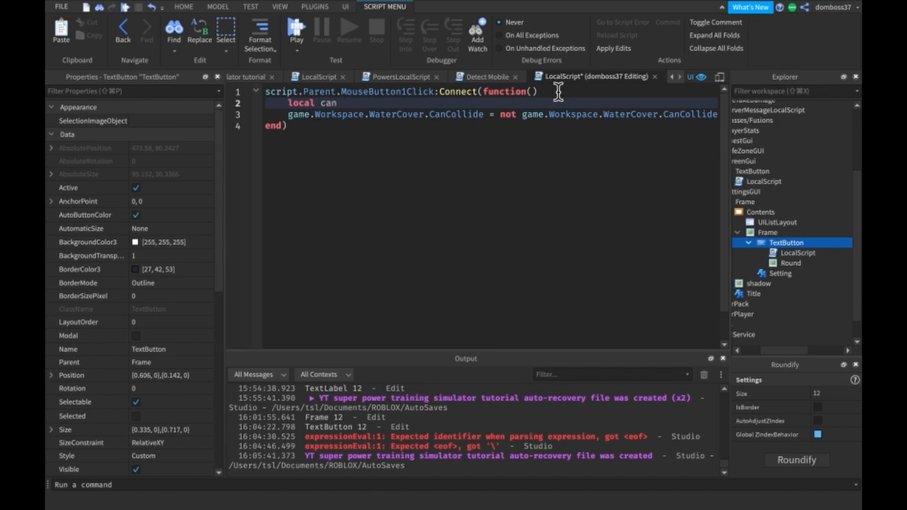
{"action": "type", "text": "="}
{"action": "left_click_drag", "start_coordinate": [288, 115], "coordinate": [484, 118]}
{"action": "key", "text": "ctrl+c"}
{"action": "left_click", "coordinate": [395, 103]}
{"action": "key", "text": "ctrl+v"}
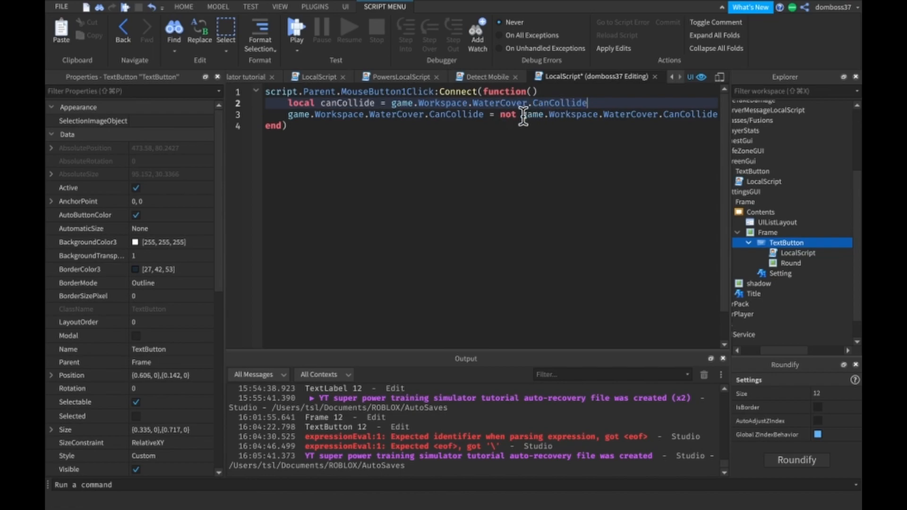
- Replace the WaterCover expression after "not" in the toggle line with the canCollide variable
{"action": "left_click_drag", "start_coordinate": [520, 116], "coordinate": [745, 114]}
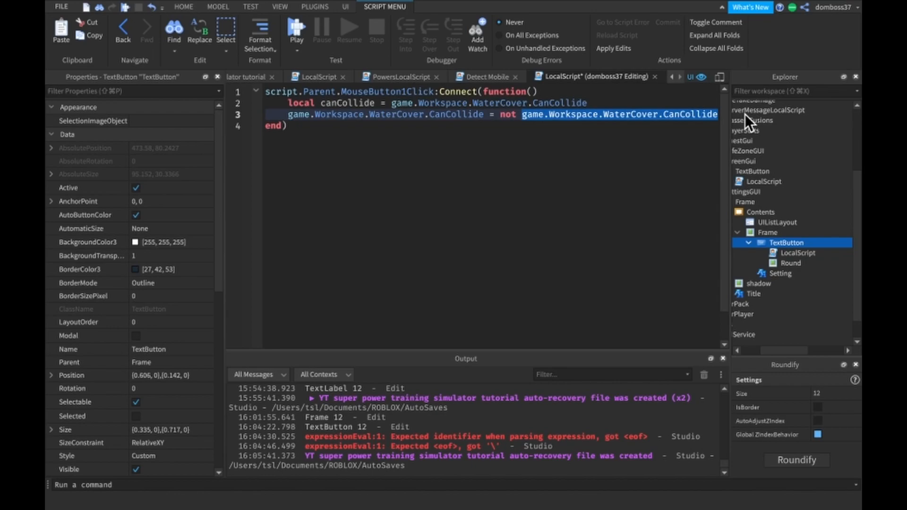
{"action": "type", "text": "ca"}
{"action": "key", "text": "Tab"}
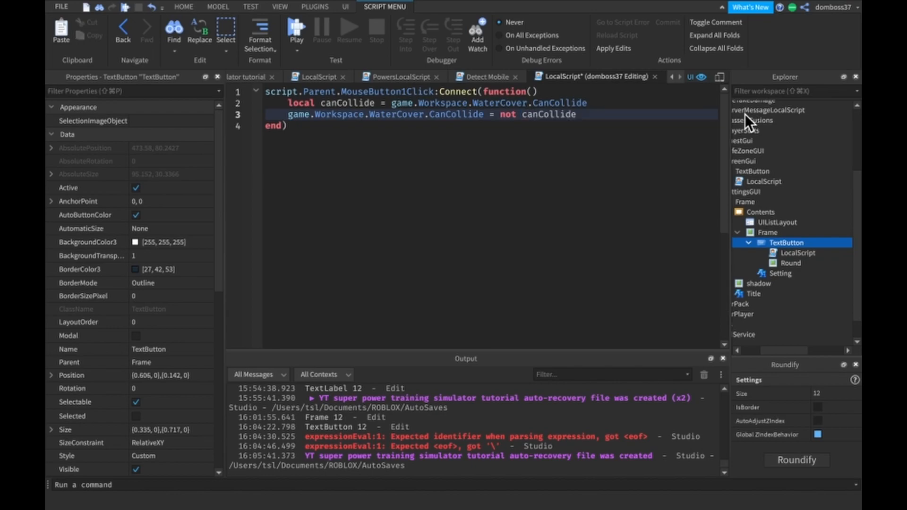
- Add an "if canCollide then" block below the toggle line, separated by a blank line
{"action": "key", "text": "Return"}
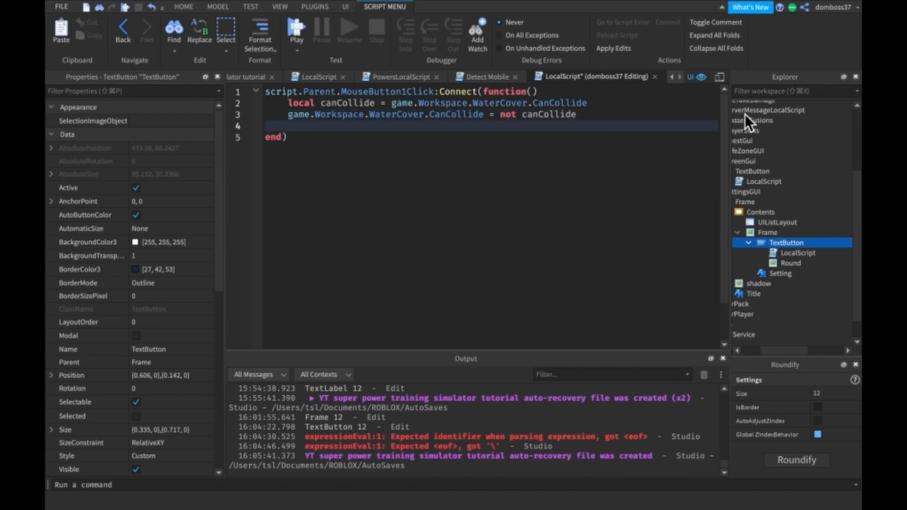
{"action": "type", "text": "i"}
{"action": "key", "text": "BackSpace"}
{"action": "key", "text": "Return"}
{"action": "type", "text": "if canC"}
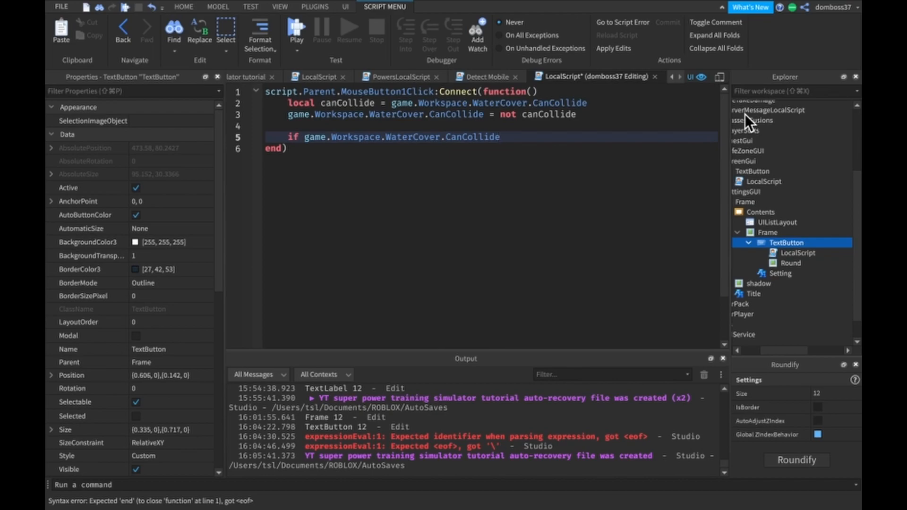
{"action": "type", "text": " canCollide"}
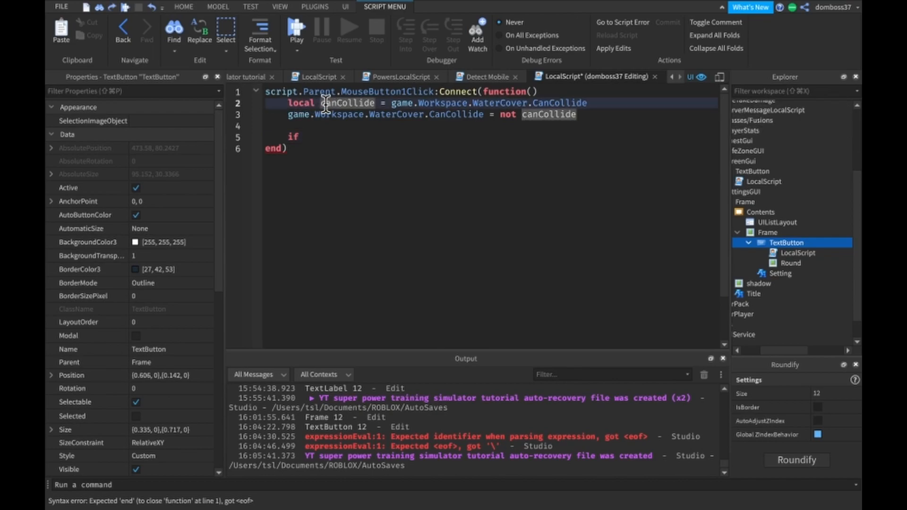
{"action": "type", "text": " then"}
{"action": "key", "text": "Return"}
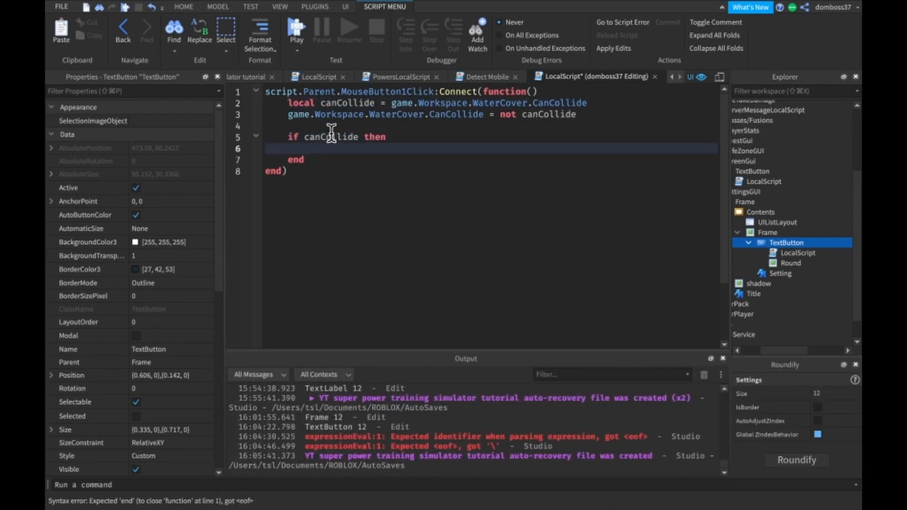
- Inside the if block, start assigning script.Parent.Round.ImageColor3 = Color3.fromRGB() with empty arguments
{"action": "type", "text": "script"}
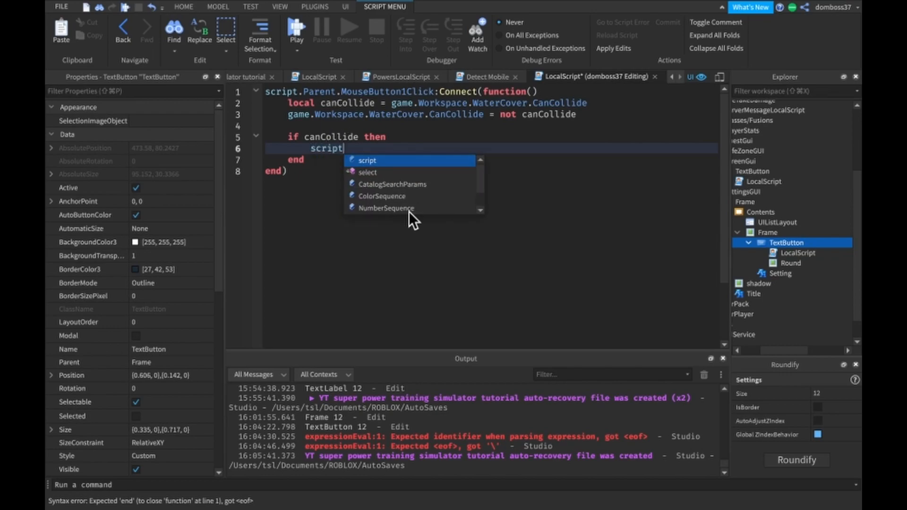
{"action": "type", "text": ".Parent.R"}
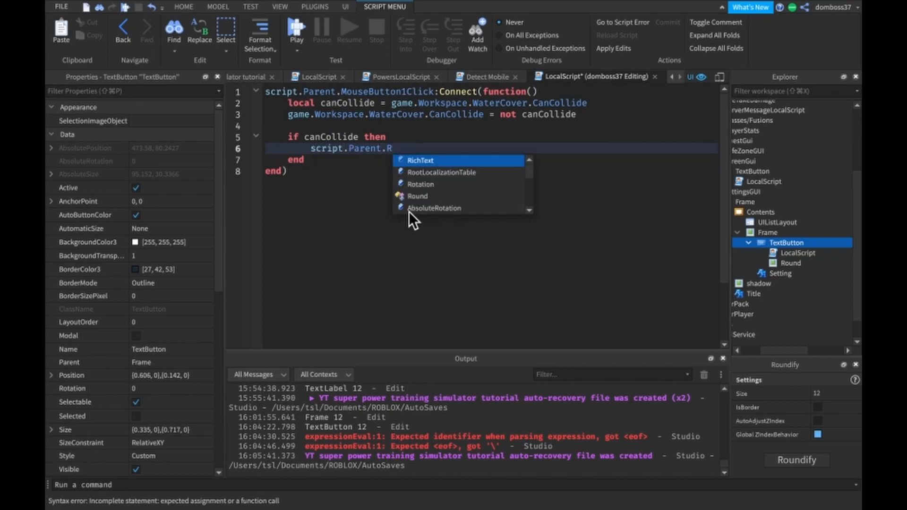
{"action": "type", "text": "ound.Ima"}
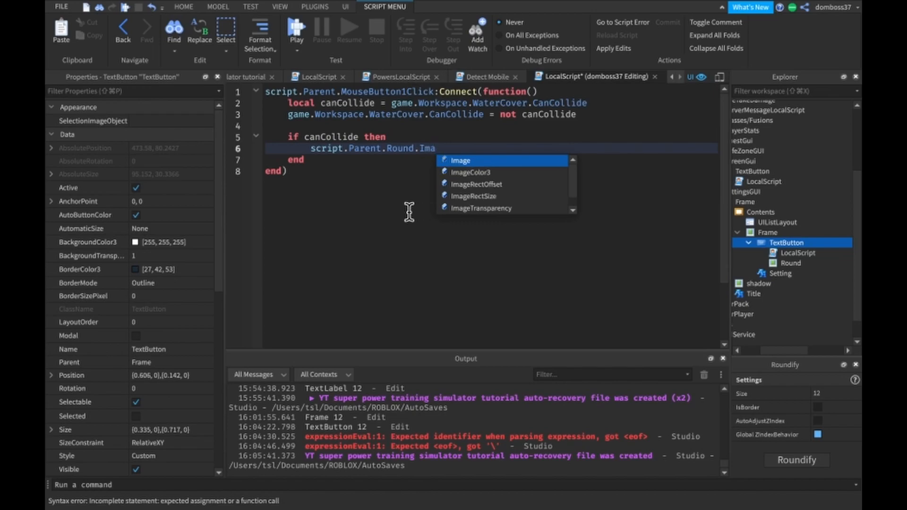
{"action": "key", "text": "Down"}
{"action": "key", "text": "Tab"}
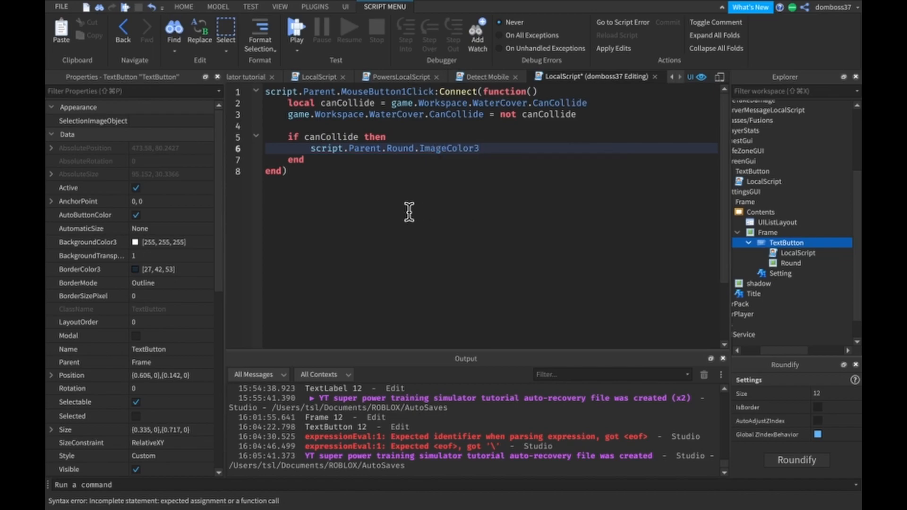
{"action": "type", "text": "= "}
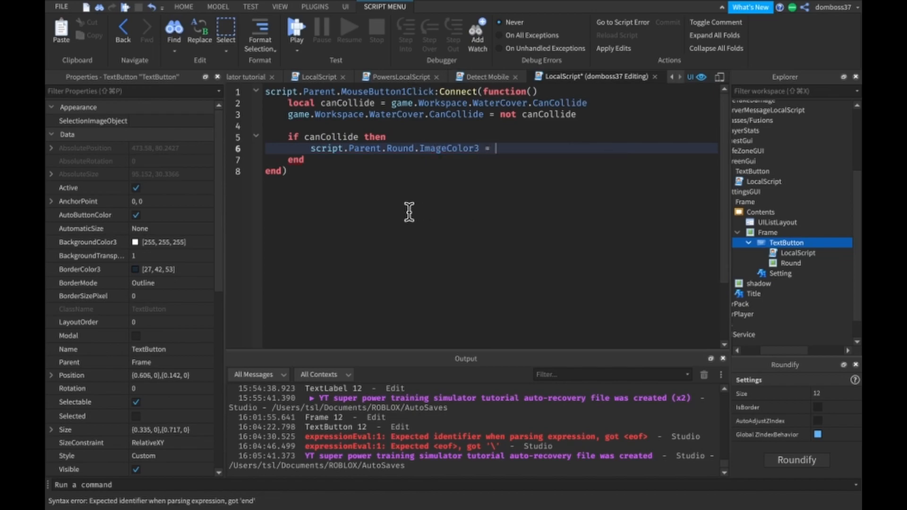
{"action": "type", "text": "Col"}
{"action": "key", "text": "Tab"}
{"action": "type", "text": "."}
{"action": "key", "text": "Tab"}
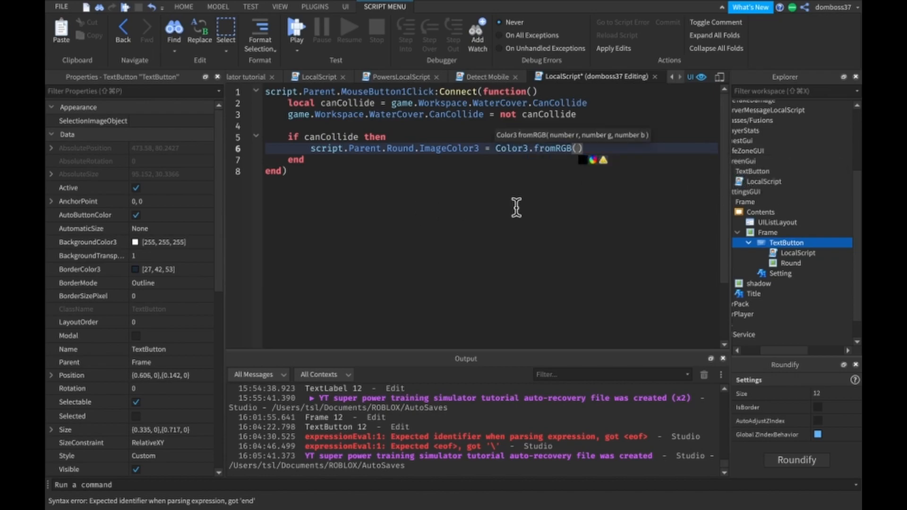
- Pick a red for the empty Color3.fromRGB call and adjust its values to (234, 0, 0)
{"action": "left_click", "coordinate": [592, 160]}
{"action": "left_click_drag", "start_coordinate": [157, 392], "coordinate": [163, 394]}
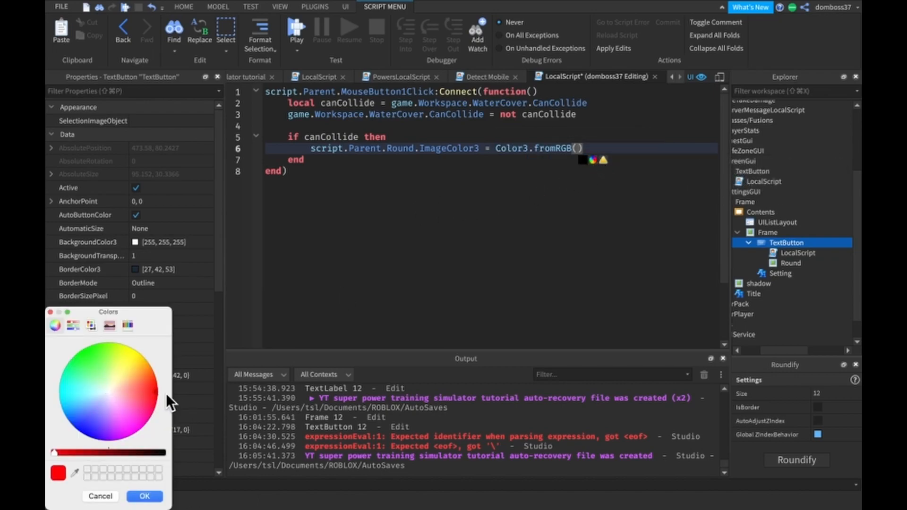
{"action": "left_click", "coordinate": [61, 452]}
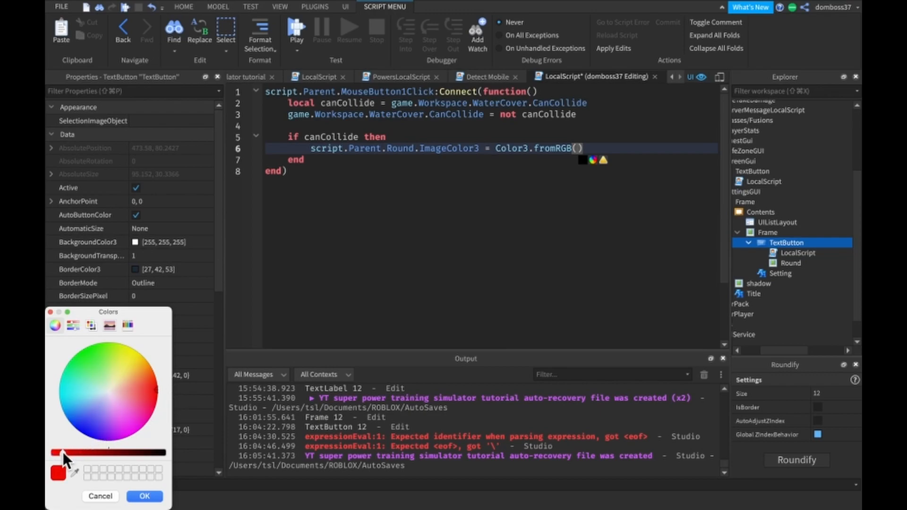
{"action": "left_click", "coordinate": [144, 496]}
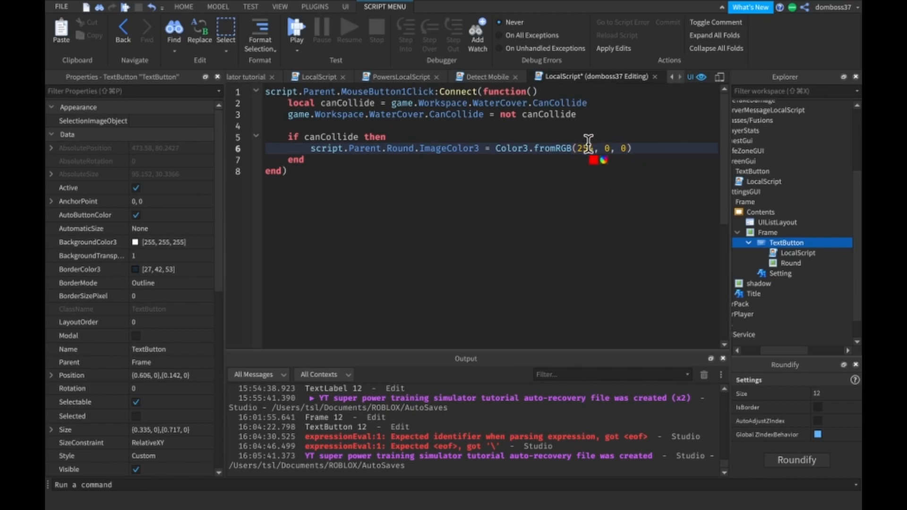
{"action": "key", "text": "BackSpace"}
{"action": "type", "text": "0"}
{"action": "key", "text": "BackSpace"}
{"action": "type", "text": "34"}
- Add an else branch to the canCollide condition below the red colour line
{"action": "key", "text": "Return"}
{"action": "type", "text": "else"}
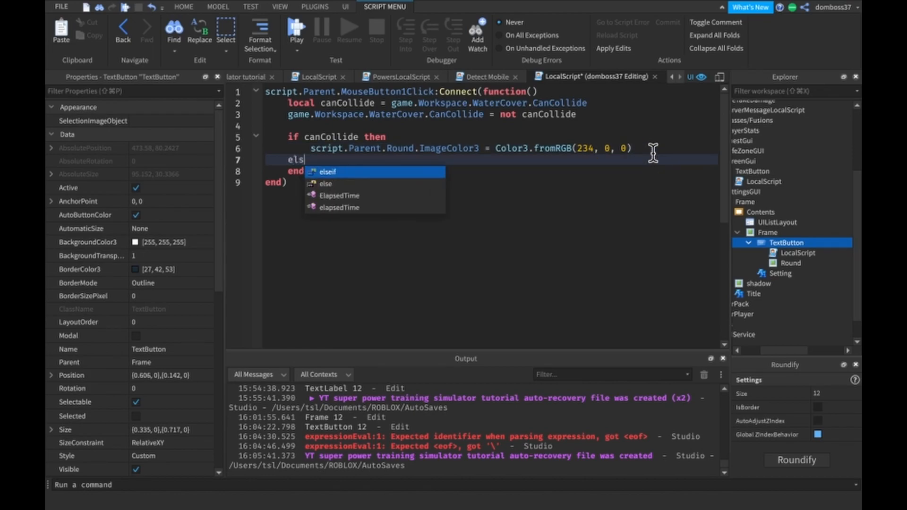
{"action": "key", "text": "Return"}
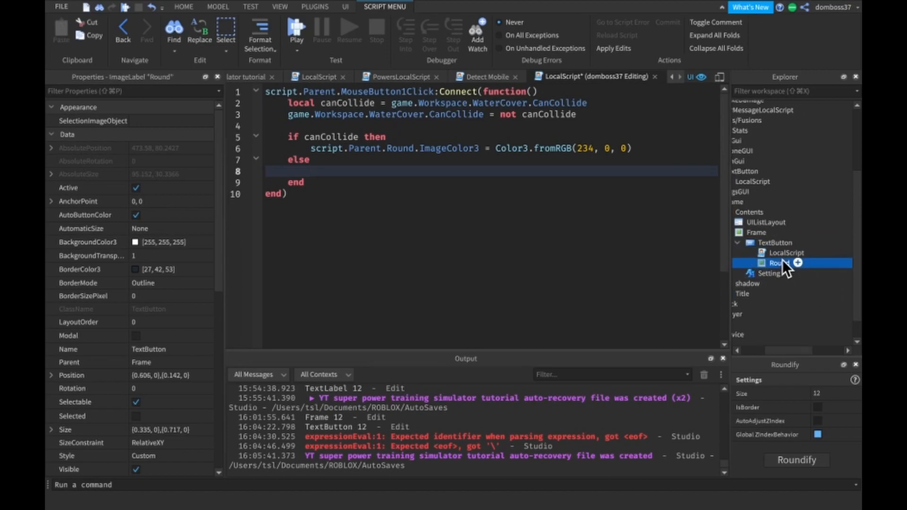
- Select the On button's Round image, close the Roundify panel and check the image's ImageColor3 value
{"action": "left_click", "coordinate": [782, 261]}
{"action": "left_click", "coordinate": [855, 364]}
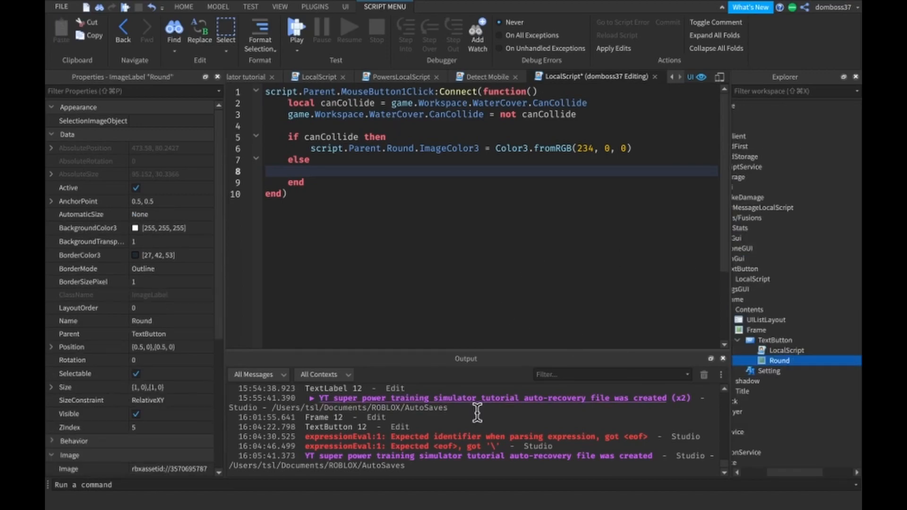
{"action": "scroll", "coordinate": [203, 373], "scroll_direction": "down", "scroll_amount": 5}
{"action": "left_click", "coordinate": [152, 272]}
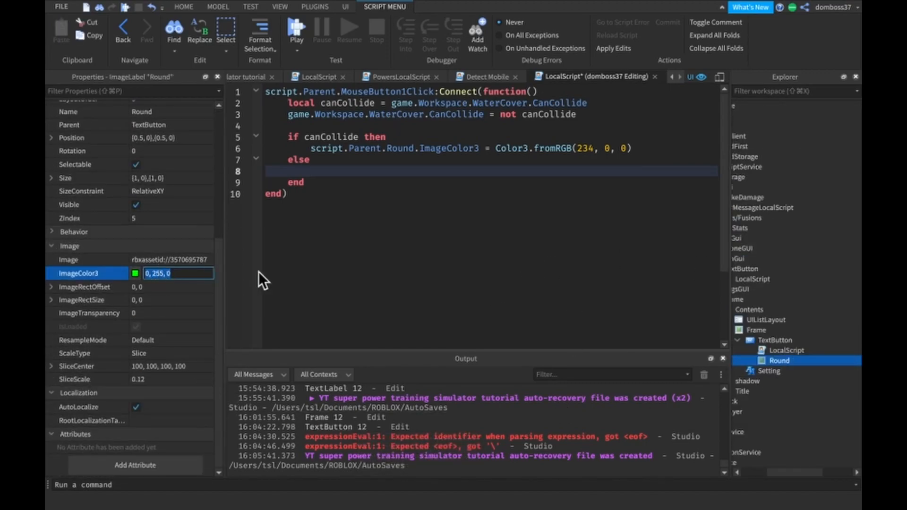
{"action": "left_click", "coordinate": [503, 185]}
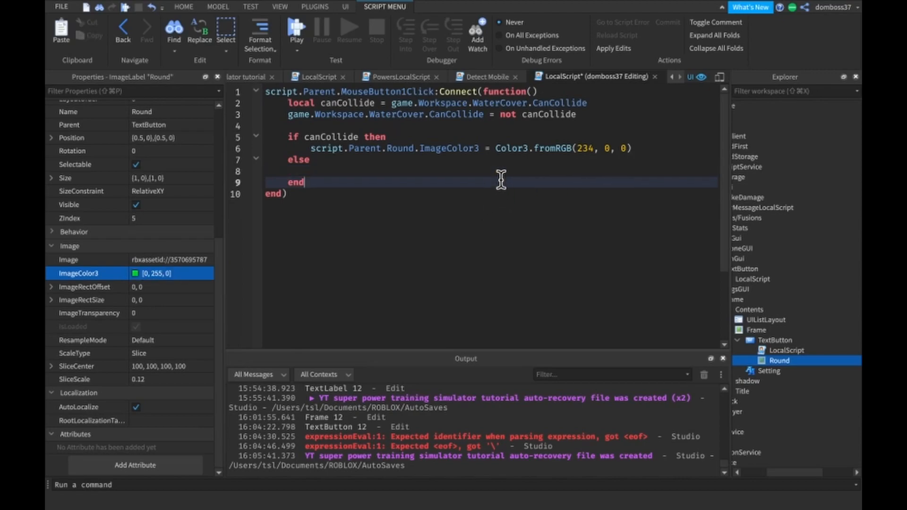
- Copy the Round.ImageColor3 line into the else branch and set its colour to Color3.fromRGB(0, 255, 0)
{"action": "left_click_drag", "start_coordinate": [647, 148], "coordinate": [311, 152]}
{"action": "key", "text": "ctrl+c"}
{"action": "left_click", "coordinate": [333, 170]}
{"action": "key", "text": "ctrl+v"}
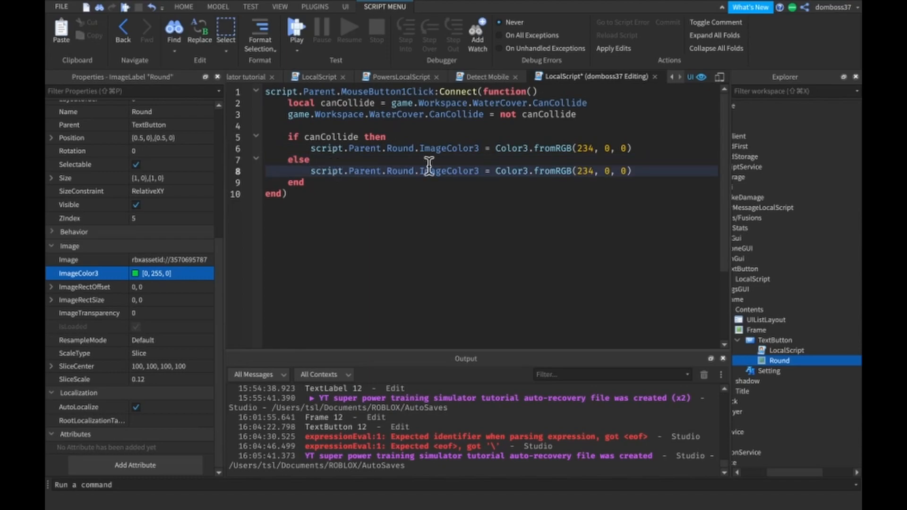
{"action": "double_click", "coordinate": [585, 170]}
{"action": "type", "text": "0"}
{"action": "double_click", "coordinate": [596, 170]}
{"action": "type", "text": "255"}
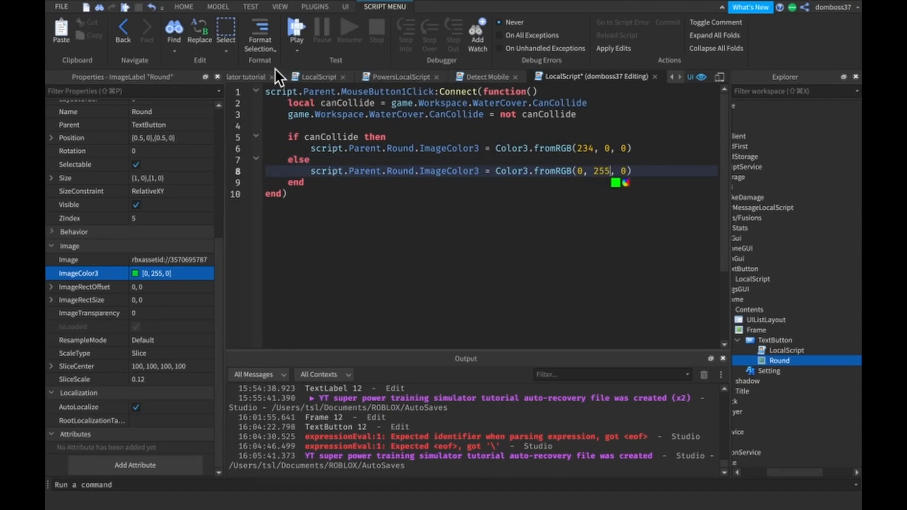
- Return to the game view, add a TextButton to SettingsGUI and place it just below the Toggle/Untoggle Walk On Water button
{"action": "left_click", "coordinate": [245, 77]}
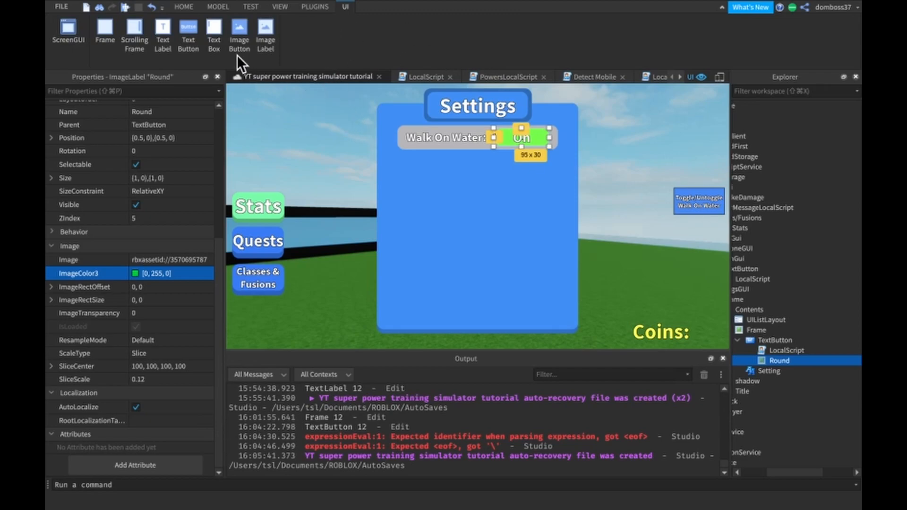
{"action": "scroll", "coordinate": [798, 298], "scroll_direction": "left", "scroll_amount": 5}
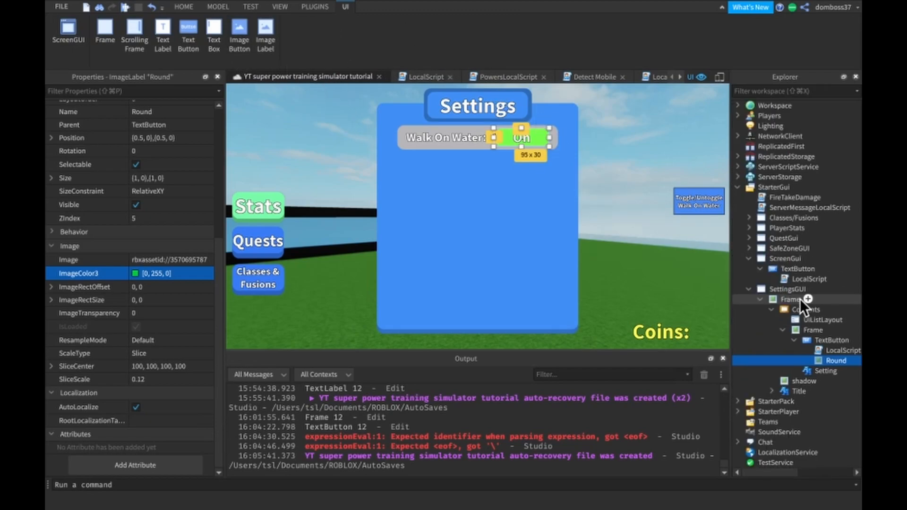
{"action": "left_click", "coordinate": [187, 9]}
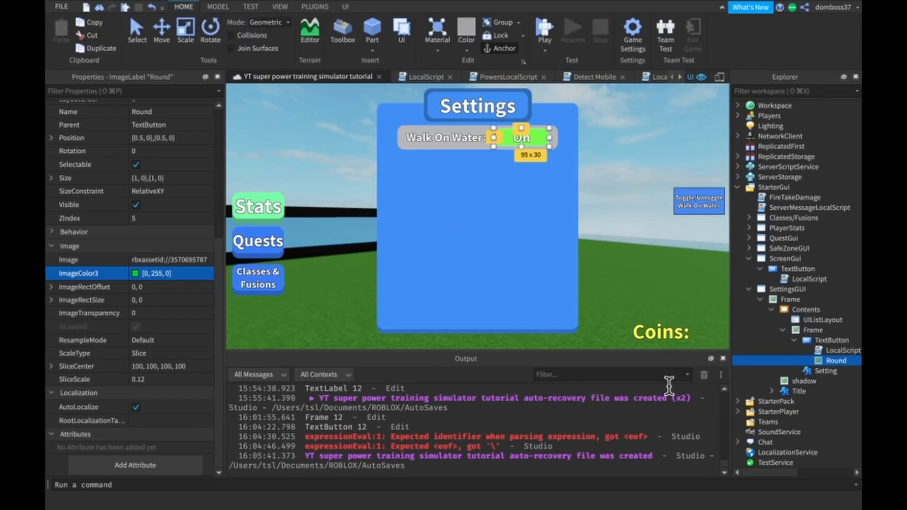
{"action": "left_click", "coordinate": [813, 289]}
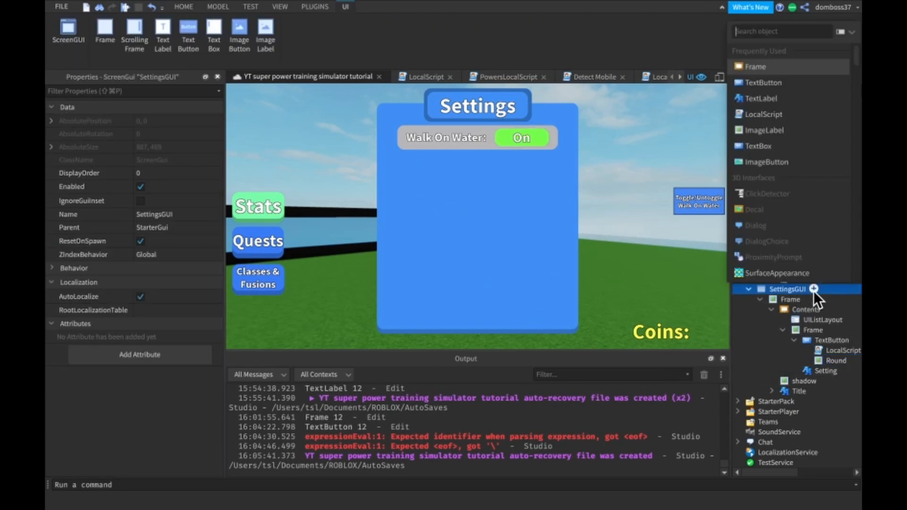
{"action": "left_click", "coordinate": [785, 82]}
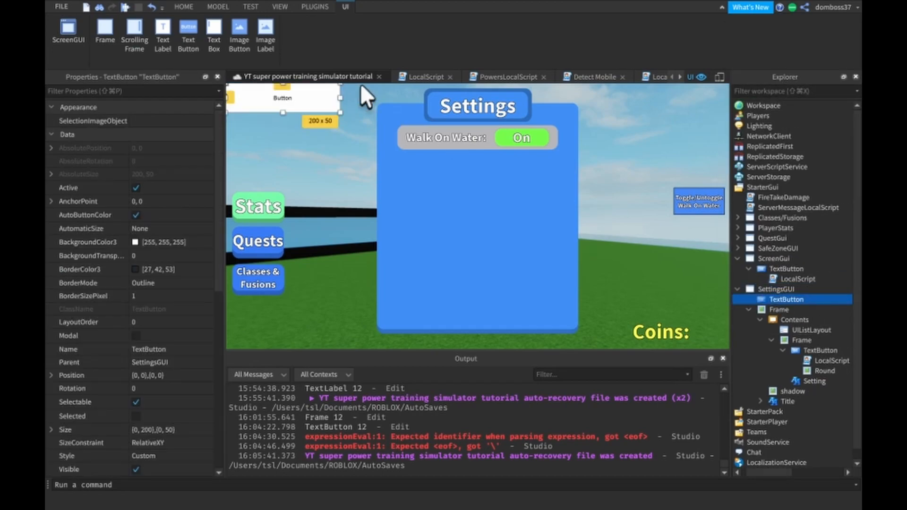
{"action": "left_click_drag", "start_coordinate": [293, 99], "coordinate": [679, 237]}
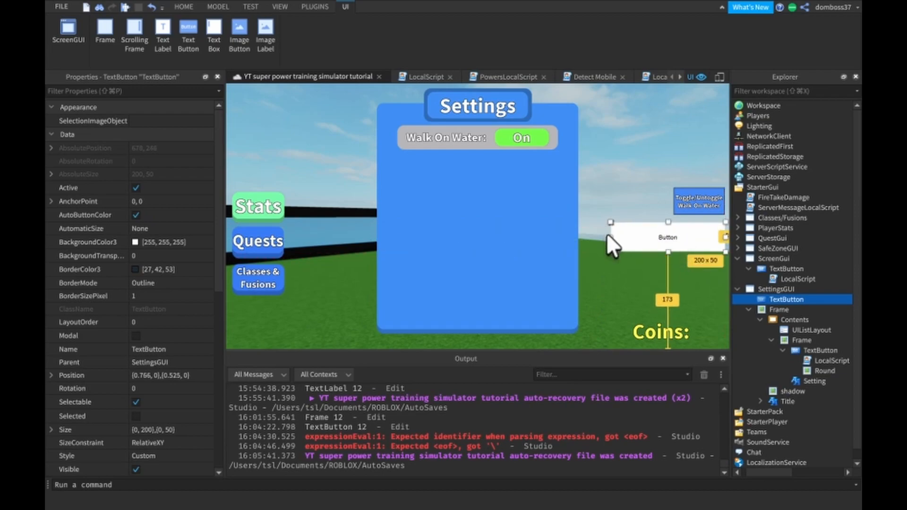
- Apply Roundify with size 12 to the new SettingsGUI TextButton and reselect the button
{"action": "left_click", "coordinate": [315, 6]}
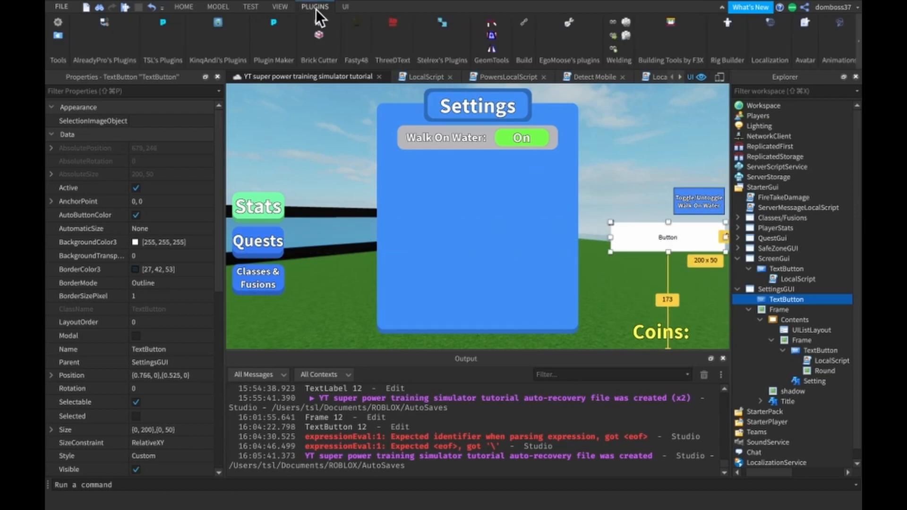
{"action": "left_click", "coordinate": [441, 22]}
{"action": "left_click", "coordinate": [783, 460]}
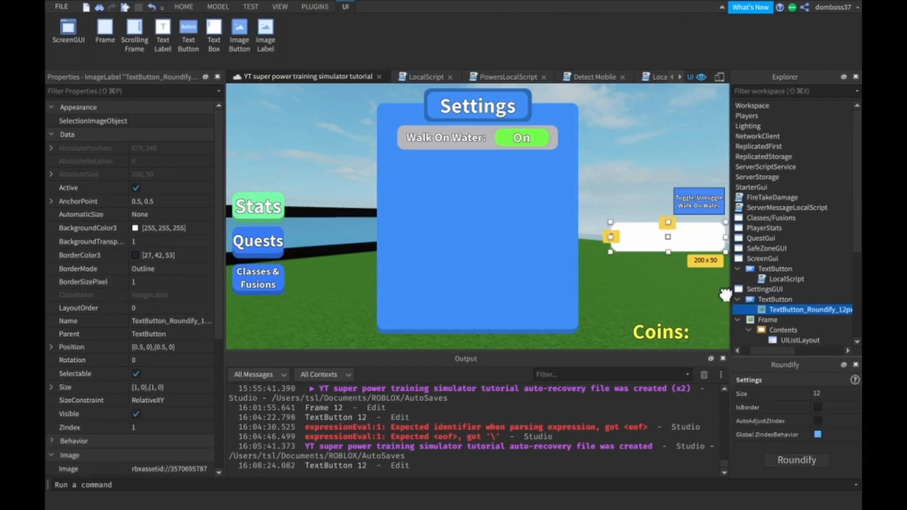
{"action": "left_click", "coordinate": [772, 304]}
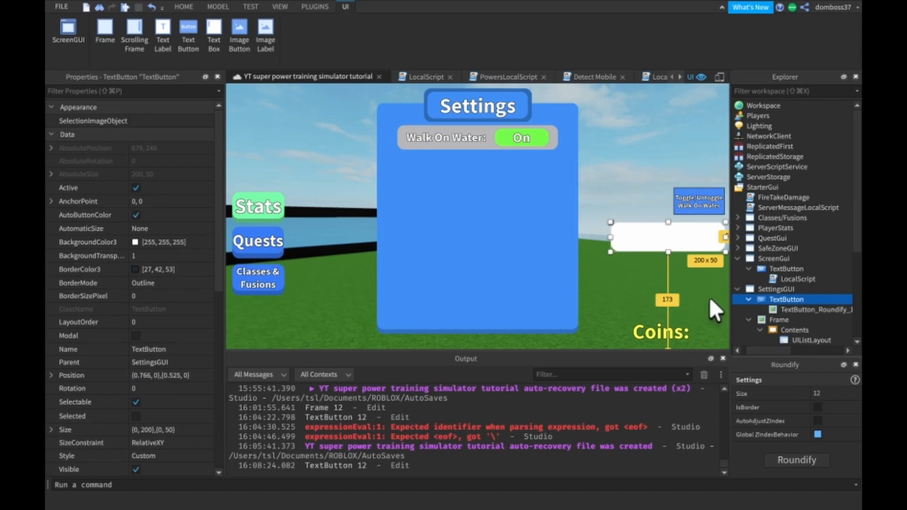
- Set the ZIndex of the SettingsGUI TextButton to 3 and of its Roundify image to 2
{"action": "scroll", "coordinate": [83, 373], "scroll_direction": "down", "scroll_amount": 5}
{"action": "left_click", "coordinate": [150, 293]}
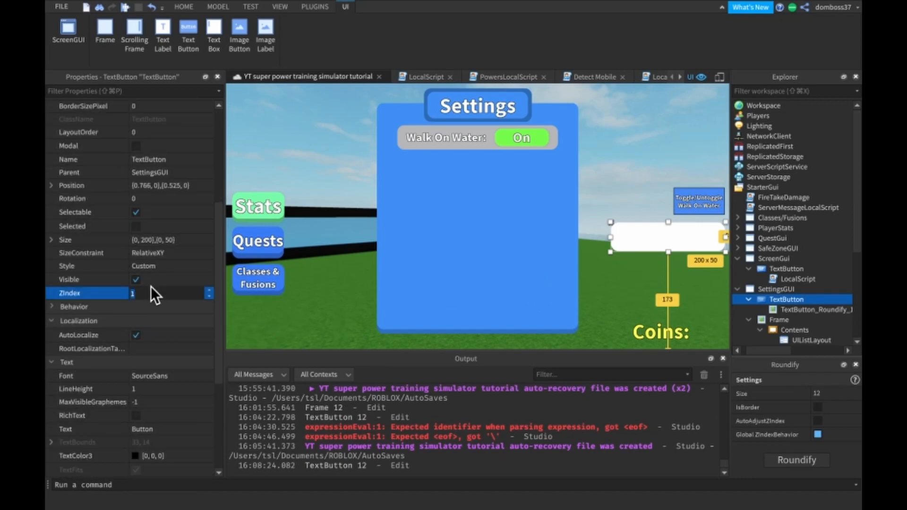
{"action": "left_click", "coordinate": [811, 309]}
{"action": "left_click", "coordinate": [152, 238]}
{"action": "type", "text": "2"}
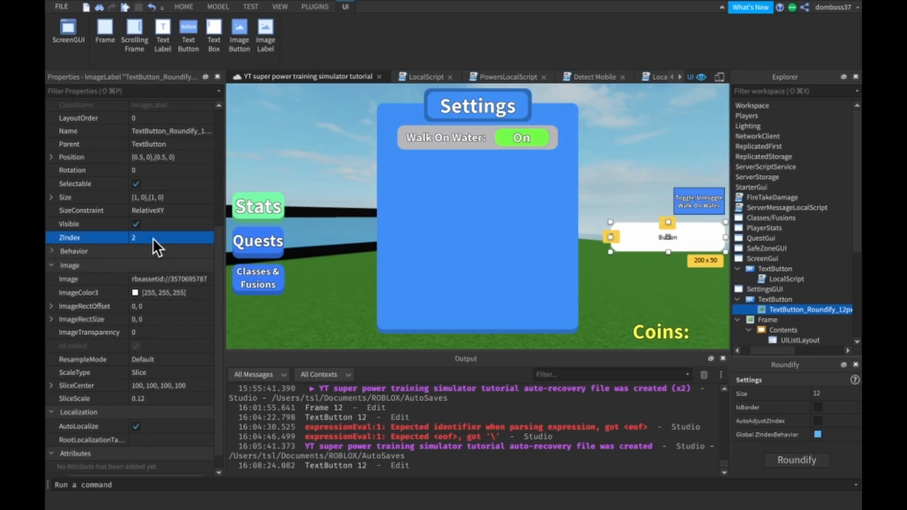
- Duplicate the button's Roundify image and set the copy's ZIndex to 1
{"action": "key", "text": "ctrl+d"}
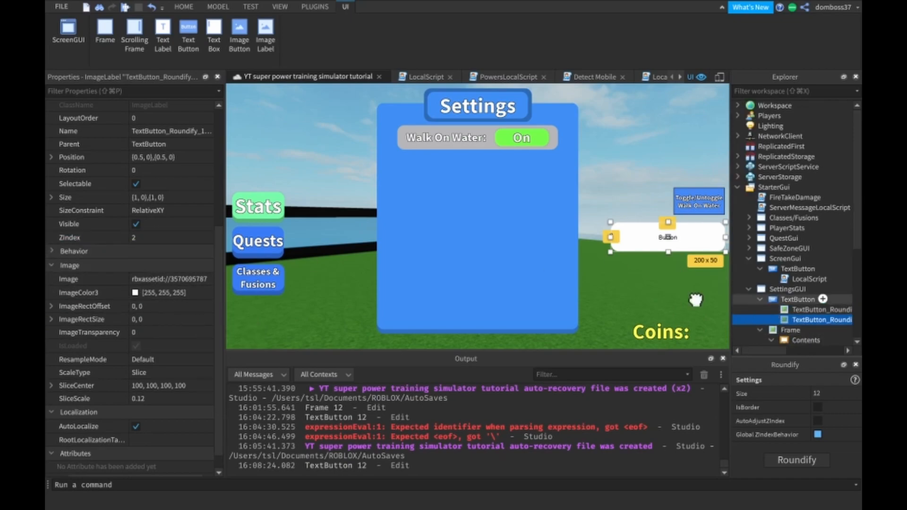
{"action": "left_click", "coordinate": [160, 237]}
{"action": "type", "text": "1"}
{"action": "key", "text": "Return"}
- Rename the duplicated Roundify image to Shadow and the original one to Round
{"action": "scroll", "coordinate": [163, 217], "scroll_direction": "up", "scroll_amount": 3}
{"action": "left_click", "coordinate": [164, 206]}
{"action": "type", "text": "Borde"}
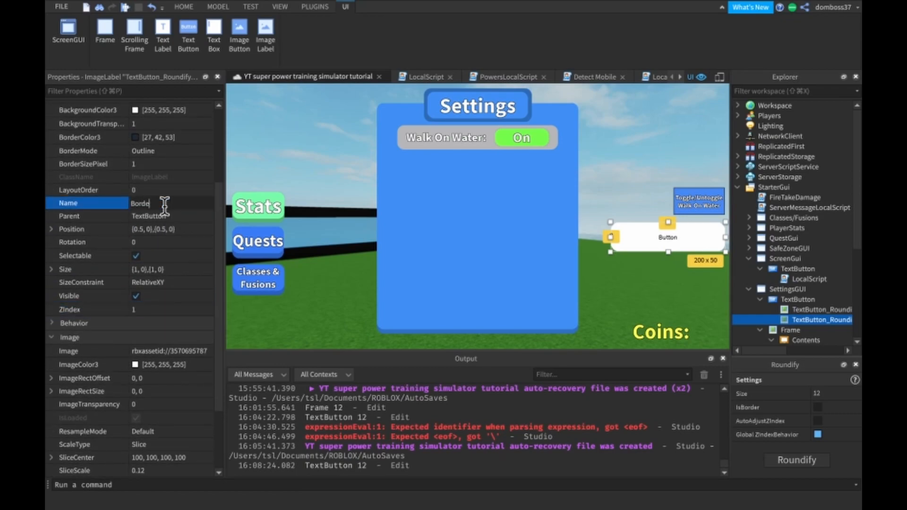
{"action": "type", "text": "dow"}
{"action": "key", "text": "Return"}
{"action": "left_click", "coordinate": [802, 310]}
{"action": "left_click", "coordinate": [169, 203]}
{"action": "type", "text": "Round"}
{"action": "key", "text": "Return"}
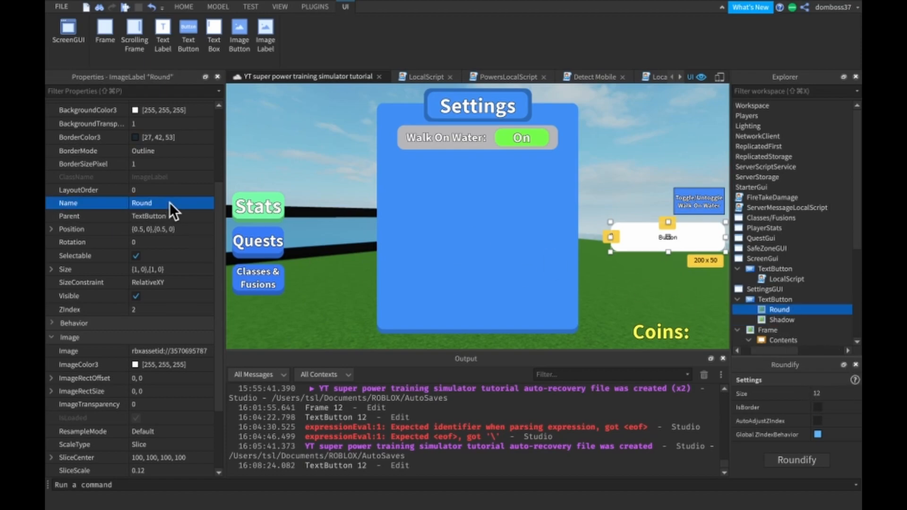
- Resize the SettingsGUI TextButton to 0.1,0,0.1,0, then narrow it to a width scale of about 0.066 directly below the Walk On Water button
{"action": "left_click", "coordinate": [757, 300]}
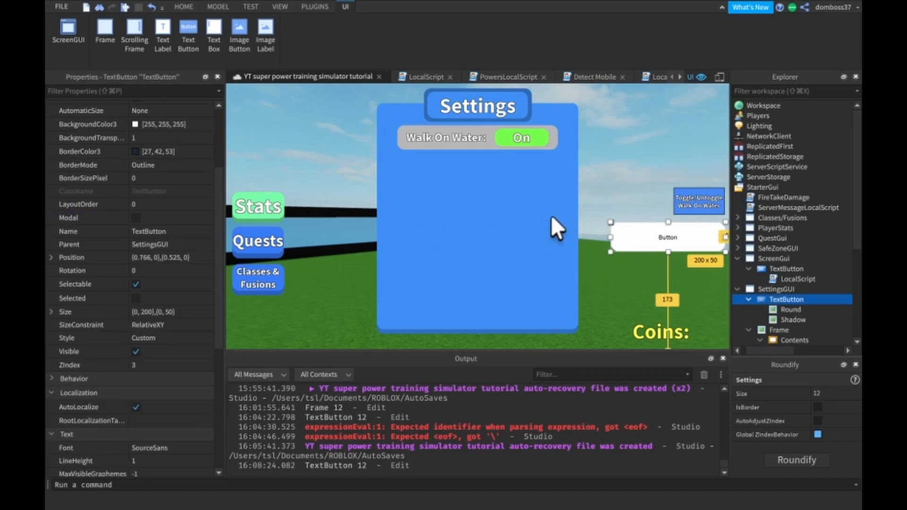
{"action": "left_click", "coordinate": [172, 311]}
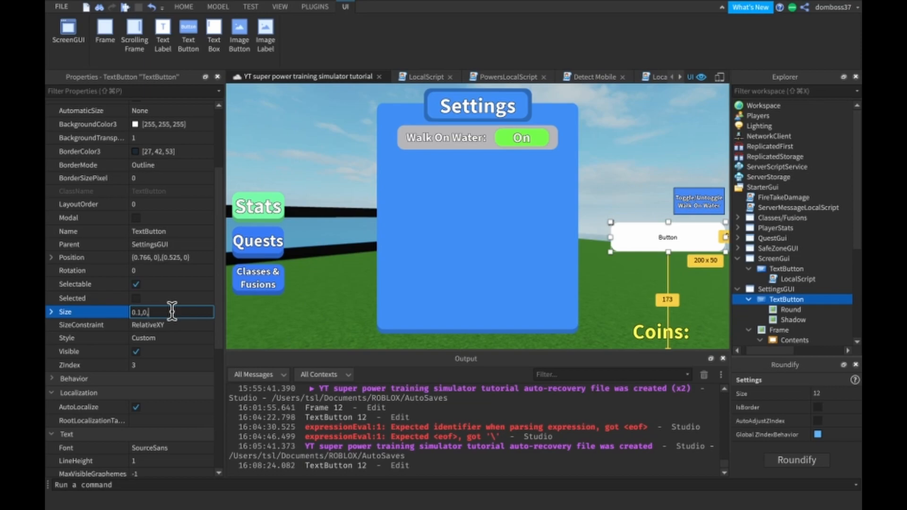
{"action": "type", "text": "0.1,0,0.1,0"}
{"action": "key", "text": "Return"}
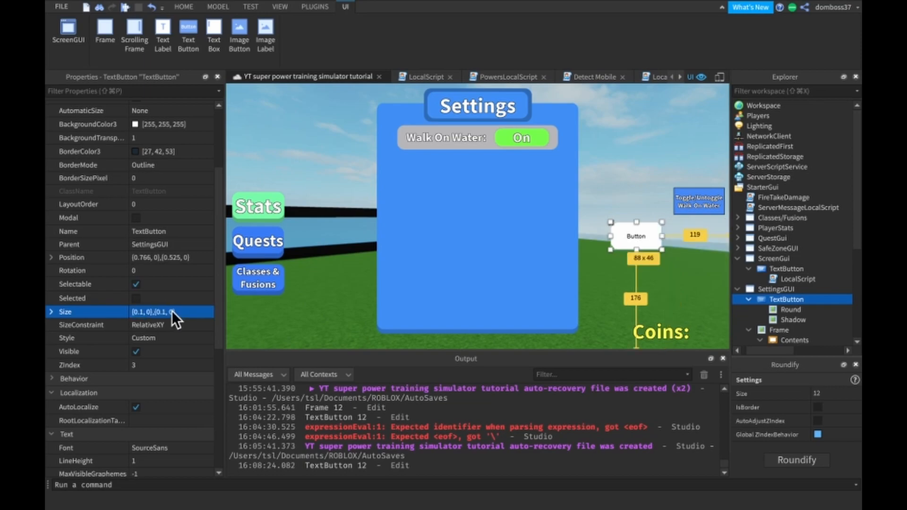
{"action": "left_click_drag", "start_coordinate": [650, 244], "coordinate": [704, 237]}
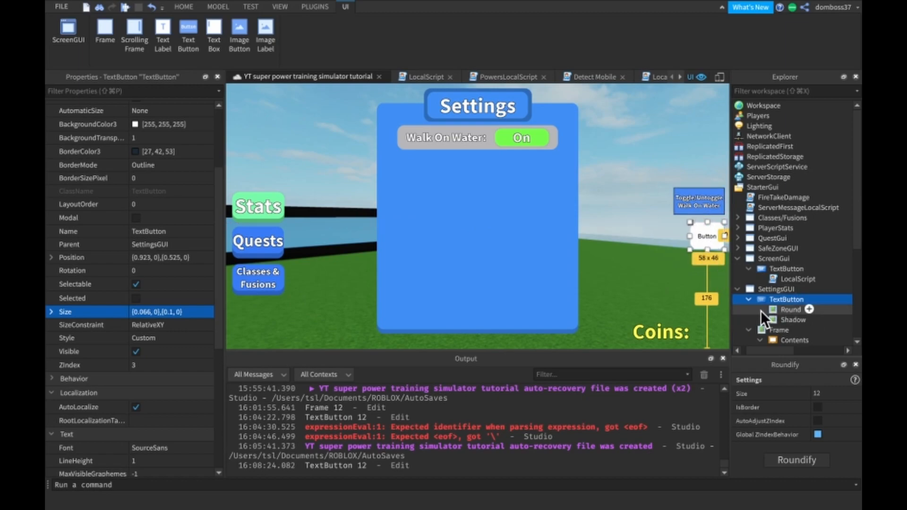
- Set the font of the SettingsGUI TextButton to SourceSansBold
{"action": "scroll", "coordinate": [134, 316], "scroll_direction": "down", "scroll_amount": 3}
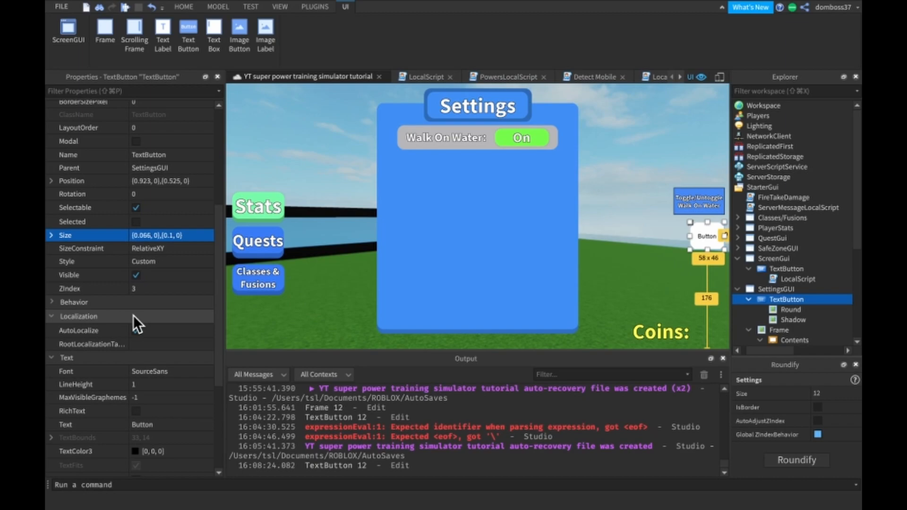
{"action": "scroll", "coordinate": [133, 316], "scroll_direction": "down", "scroll_amount": 4}
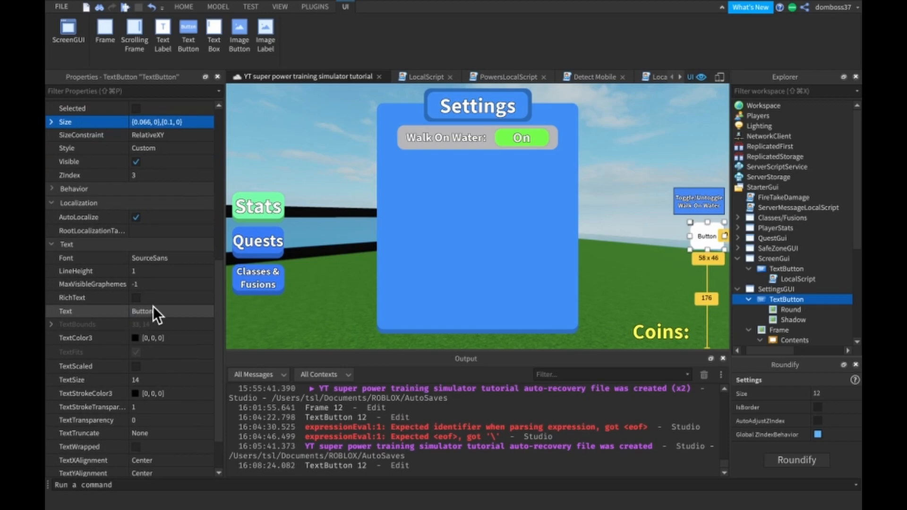
{"action": "left_click", "coordinate": [174, 257]}
{"action": "left_click", "coordinate": [165, 261]}
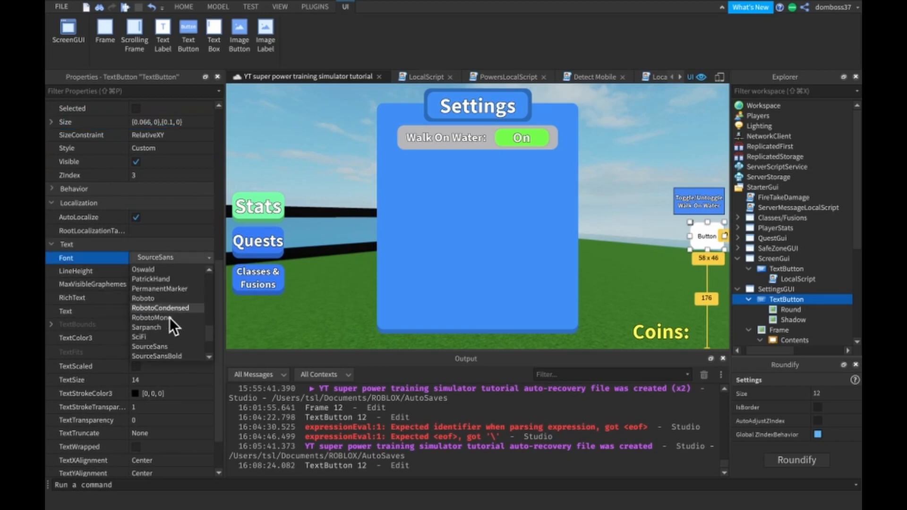
{"action": "left_click", "coordinate": [179, 346]}
- Set the button's text to "Settings" and enable TextScaled
{"action": "scroll", "coordinate": [174, 343], "scroll_direction": "down", "scroll_amount": 2}
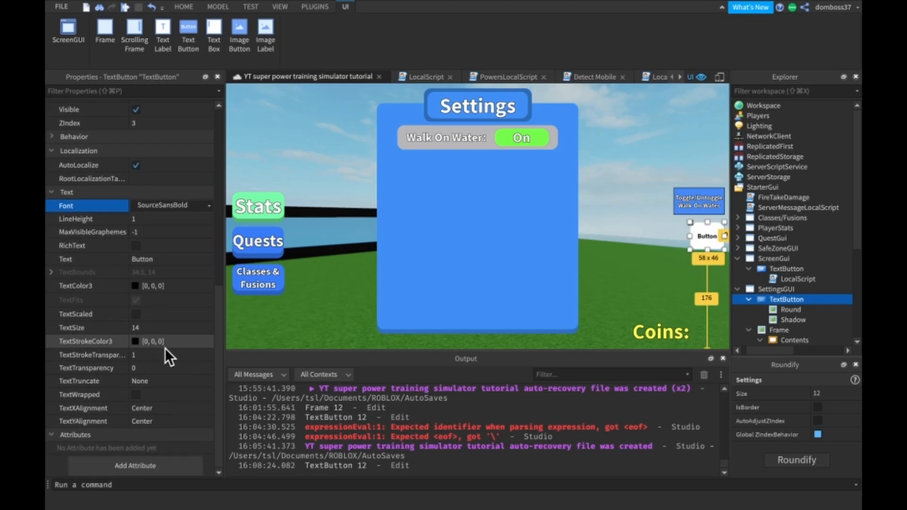
{"action": "left_click", "coordinate": [163, 259]}
{"action": "type", "text": "Settings"}
{"action": "key", "text": "Return"}
{"action": "left_click", "coordinate": [142, 313]}
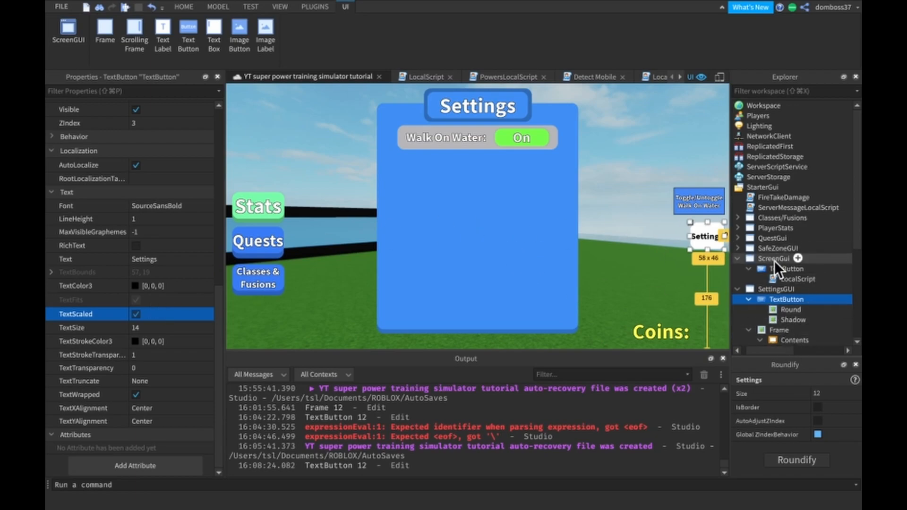
- Close the Roundify window and copy the settings Frame's ImageColor3 value of 0, 146, 255 to the button's Round image
{"action": "scroll", "coordinate": [778, 296], "scroll_direction": "down", "scroll_amount": 1}
{"action": "left_click", "coordinate": [775, 316]}
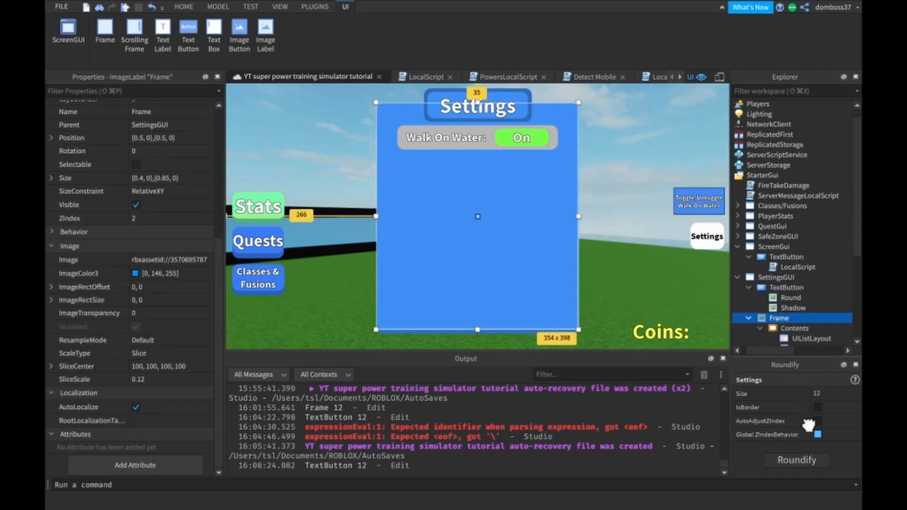
{"action": "left_click", "coordinate": [855, 365]}
{"action": "left_click", "coordinate": [172, 273]}
{"action": "key", "text": "ctrl+c"}
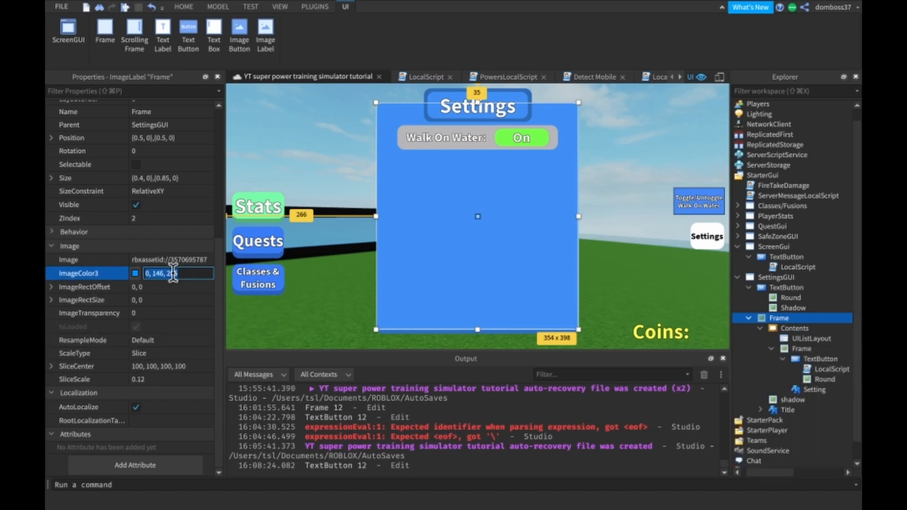
{"action": "left_click", "coordinate": [783, 289]}
{"action": "left_click", "coordinate": [777, 298]}
{"action": "left_click", "coordinate": [163, 270]}
{"action": "key", "text": "ctrl+v"}
{"action": "key", "text": "Return"}
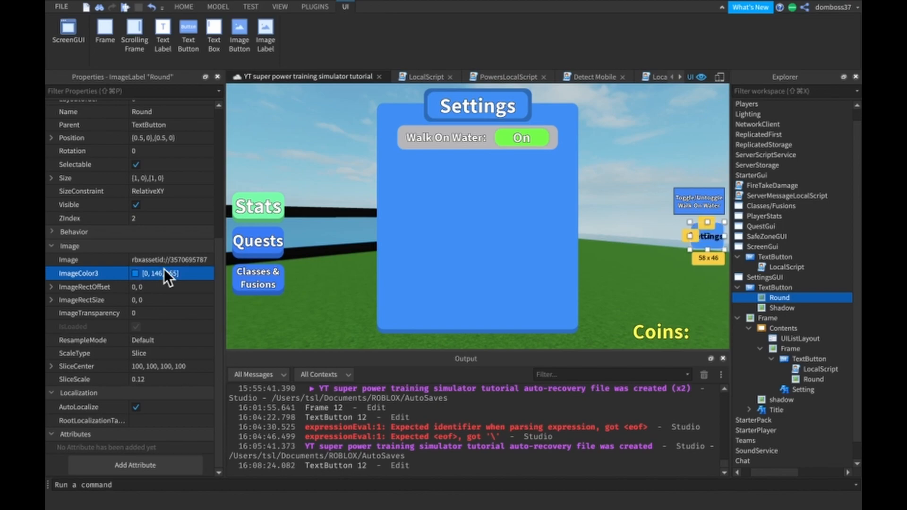
- Set the Settings button's TextColor3 to white (255, 255, 255)
{"action": "left_click", "coordinate": [774, 286]}
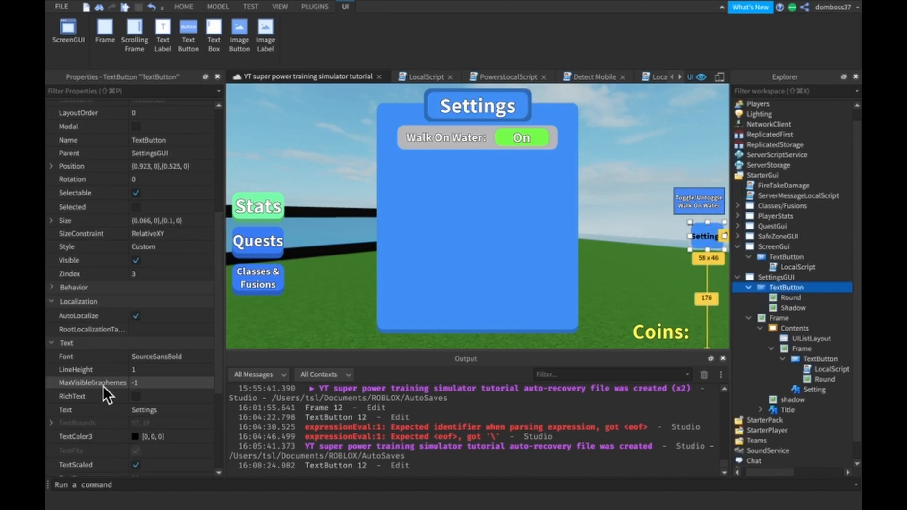
{"action": "scroll", "coordinate": [103, 387], "scroll_direction": "down", "scroll_amount": 2}
{"action": "left_click", "coordinate": [135, 376]}
{"action": "left_click", "coordinate": [61, 453]}
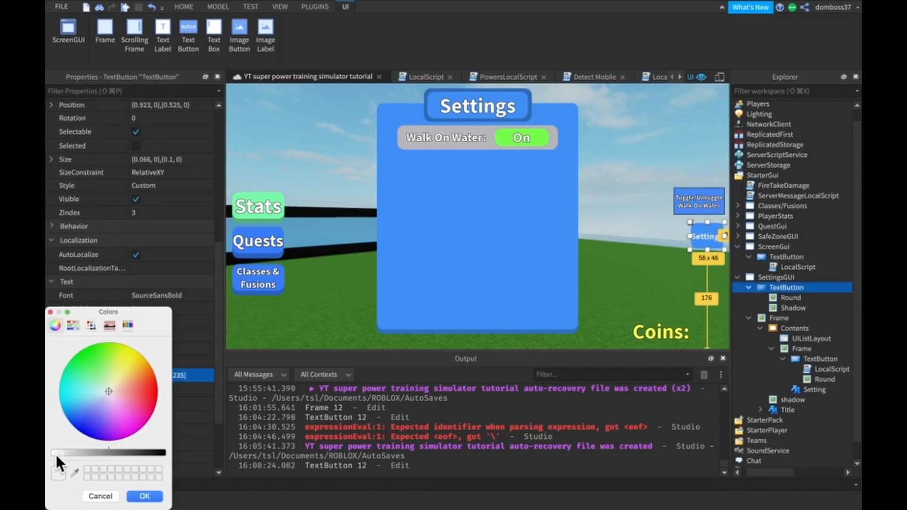
{"action": "left_click", "coordinate": [145, 496]}
- Set the Settings button's TextStrokeTransparency to 0 and deselect the button
{"action": "scroll", "coordinate": [165, 415], "scroll_direction": "down", "scroll_amount": 2}
{"action": "left_click", "coordinate": [163, 403]}
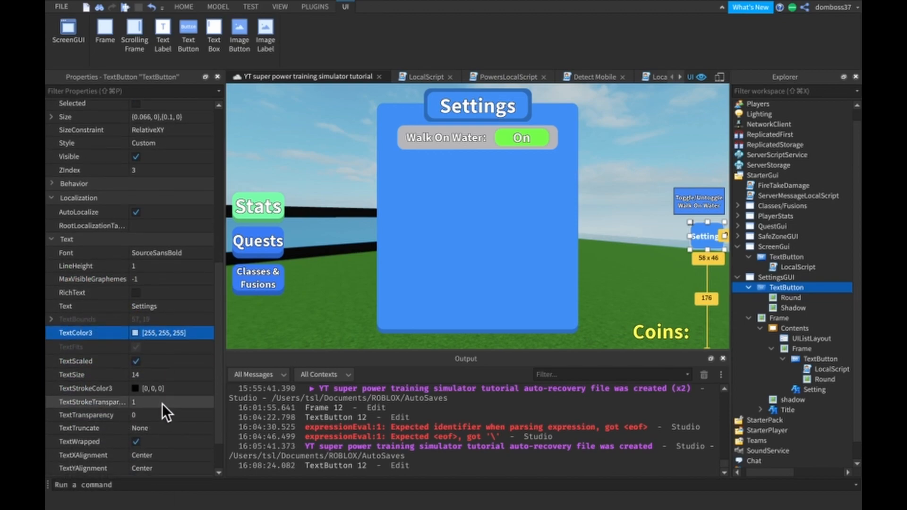
{"action": "type", "text": "0"}
{"action": "key", "text": "Return"}
{"action": "left_click", "coordinate": [673, 106]}
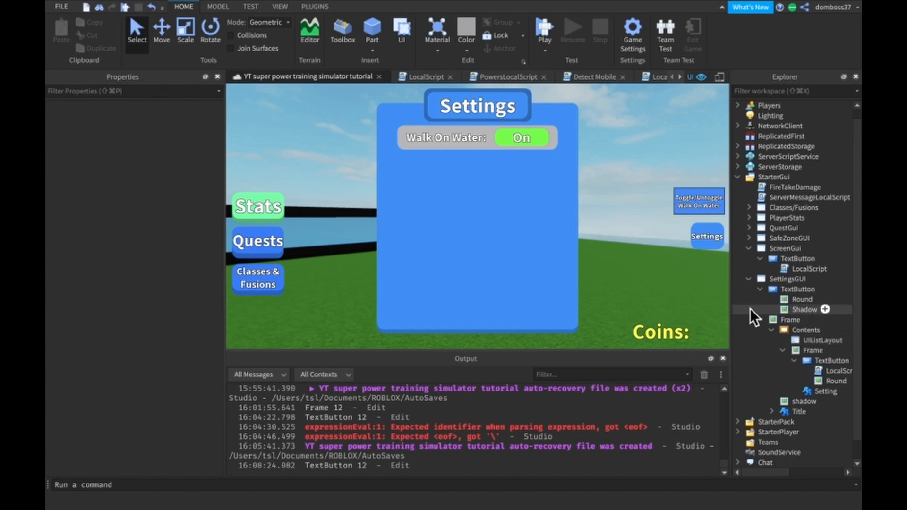
- Extend the Settings button's Shadow image downward to a height scale of about 1.151
{"action": "left_click", "coordinate": [790, 309]}
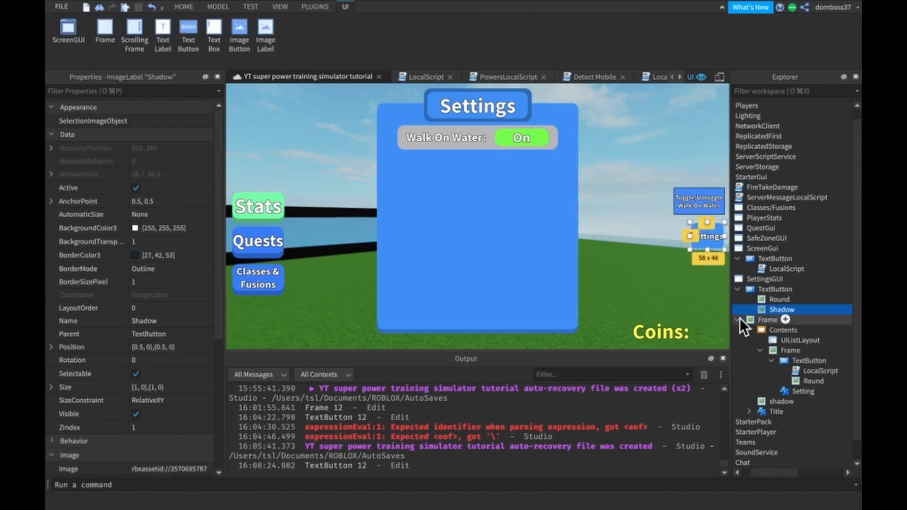
{"action": "scroll", "coordinate": [154, 355], "scroll_direction": "down", "scroll_amount": 3}
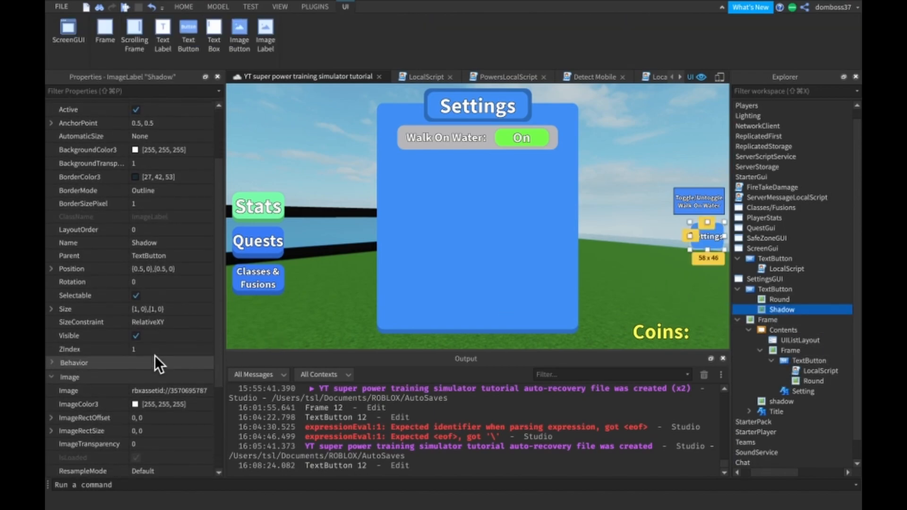
{"action": "left_click_drag", "start_coordinate": [706, 252], "coordinate": [706, 256]}
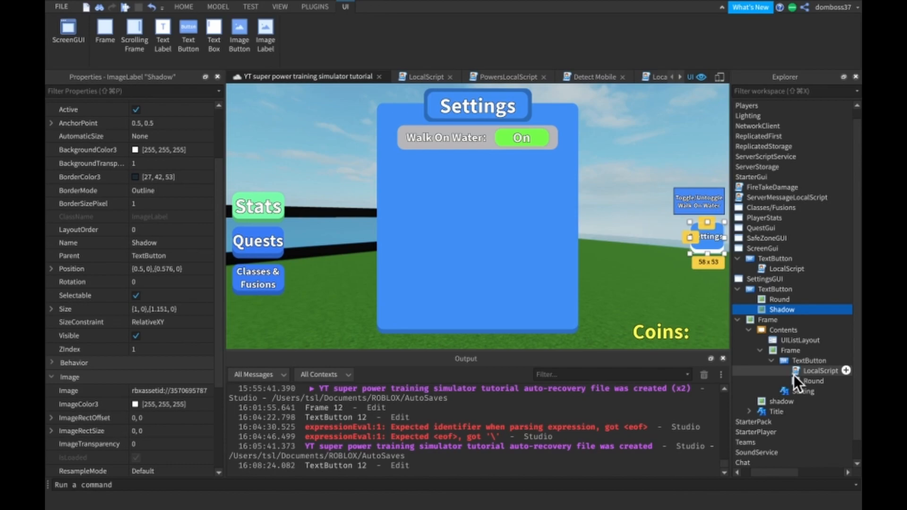
- Copy the ImageColor3 value 0, 115, 201 from the settings Frame's shadow to the button's Shadow image
{"action": "left_click", "coordinate": [769, 401]}
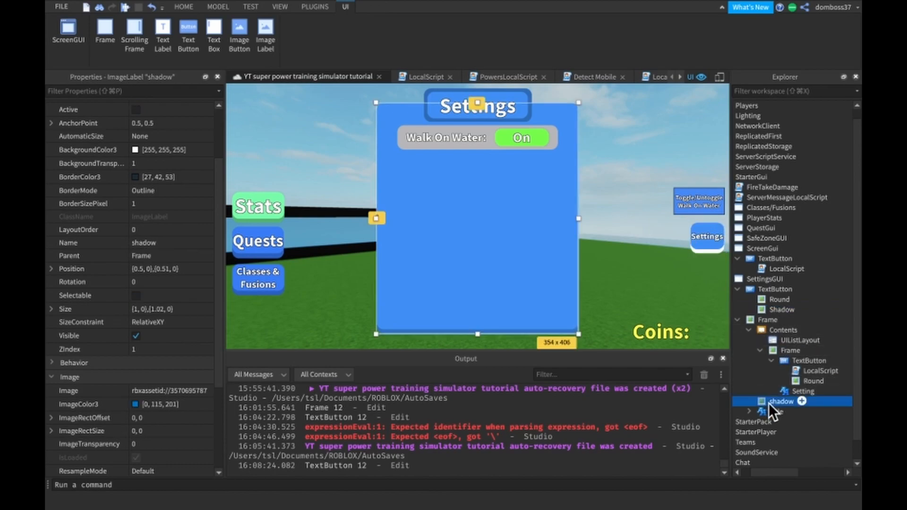
{"action": "left_click", "coordinate": [190, 404]}
{"action": "key", "text": "ctrl+c"}
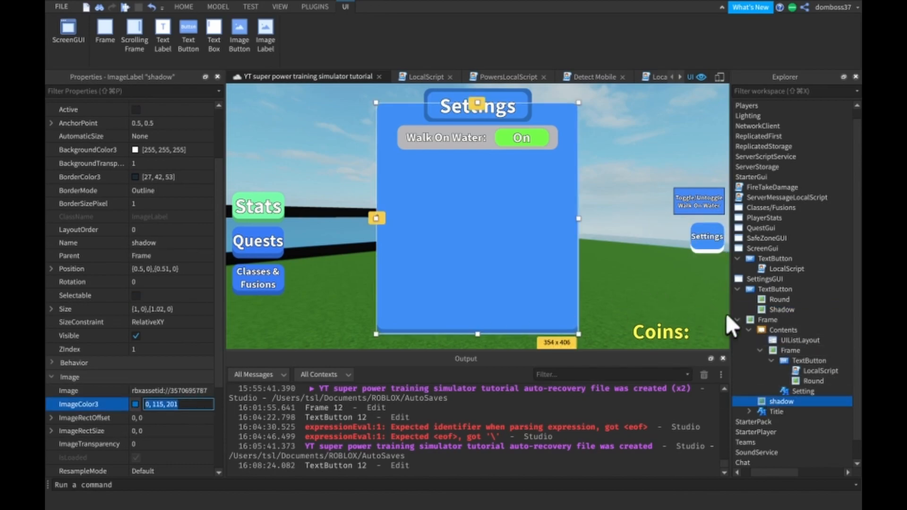
{"action": "left_click", "coordinate": [779, 320]}
{"action": "left_click", "coordinate": [779, 310]}
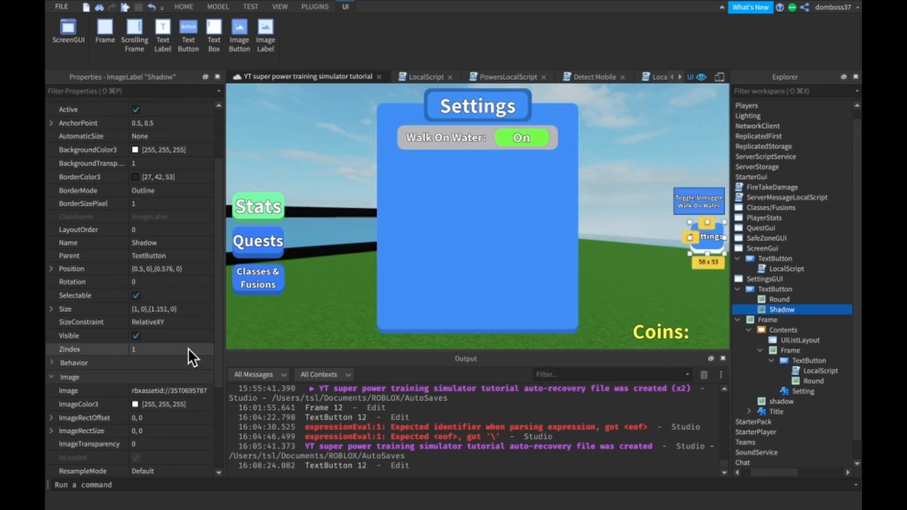
{"action": "left_click", "coordinate": [175, 403]}
{"action": "key", "text": "ctrl+v"}
{"action": "key", "text": "Return"}
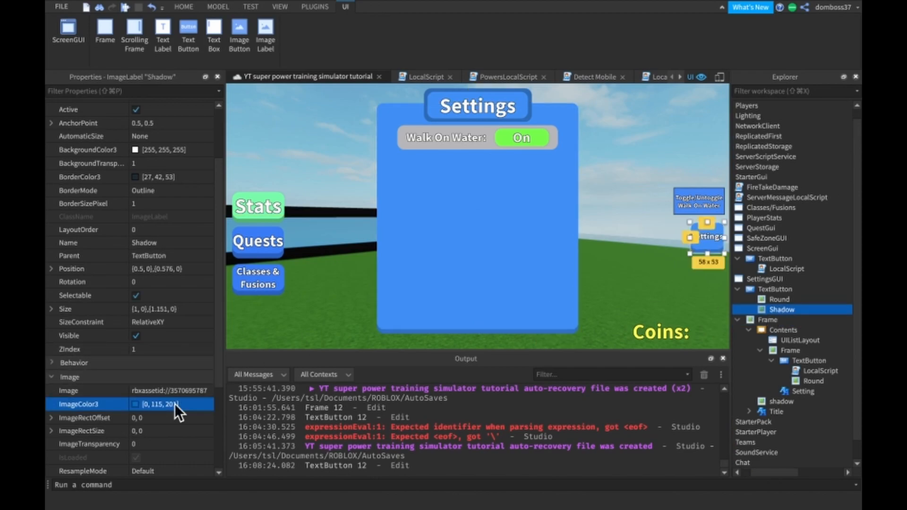
{"action": "left_click", "coordinate": [620, 109]}
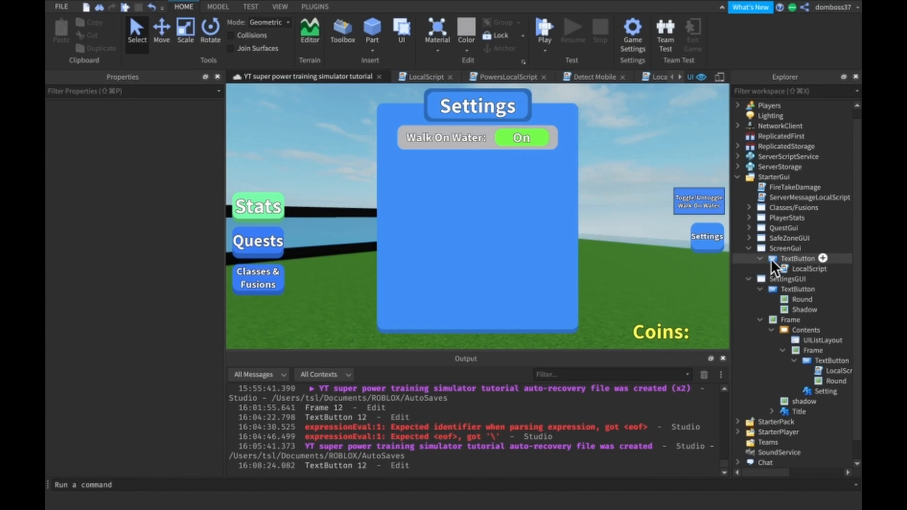
- Open the LocalScript in the Classes/Fusions Open/Close button and copy its entire code
{"action": "left_click", "coordinate": [748, 248]}
{"action": "left_click", "coordinate": [822, 269]}
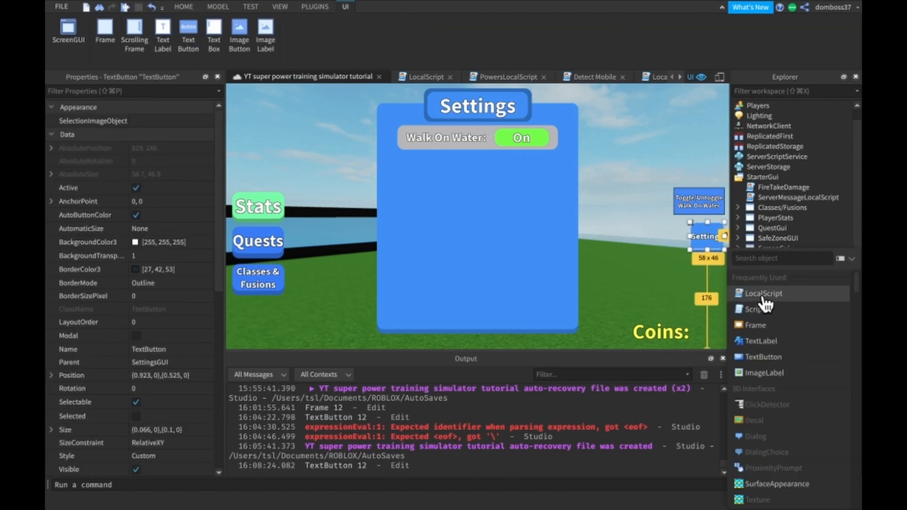
{"action": "left_click", "coordinate": [772, 216]}
{"action": "left_click", "coordinate": [749, 208]}
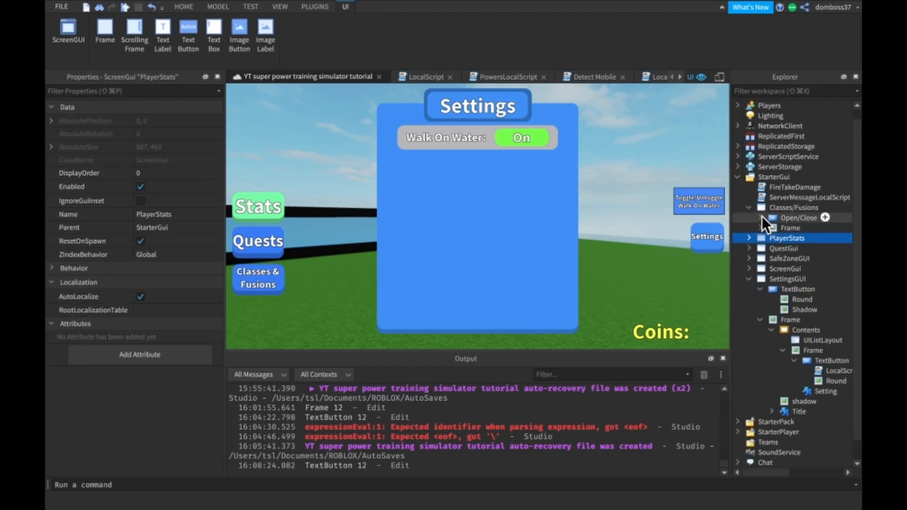
{"action": "left_click", "coordinate": [761, 218]}
{"action": "double_click", "coordinate": [792, 229]}
{"action": "left_click", "coordinate": [363, 333]}
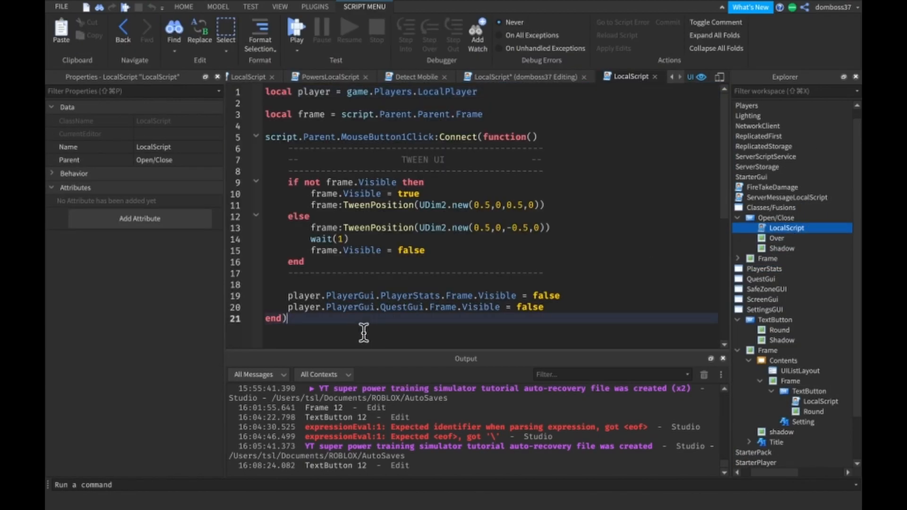
{"action": "key", "text": "super+a"}
{"action": "scroll", "coordinate": [383, 183], "scroll_direction": "down", "scroll_amount": 1}
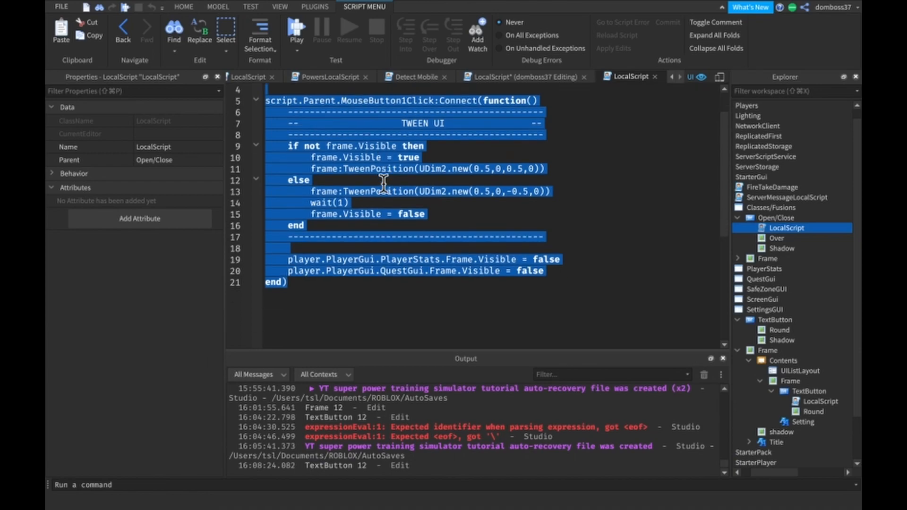
- Close that script, add a LocalScript to the SettingsGUI TextButton and replace its contents with the copied open/close code
{"action": "left_click", "coordinate": [654, 77]}
{"action": "left_click", "coordinate": [758, 217]}
{"action": "left_click", "coordinate": [749, 208]}
{"action": "left_click", "coordinate": [762, 269]}
{"action": "left_click", "coordinate": [820, 268]}
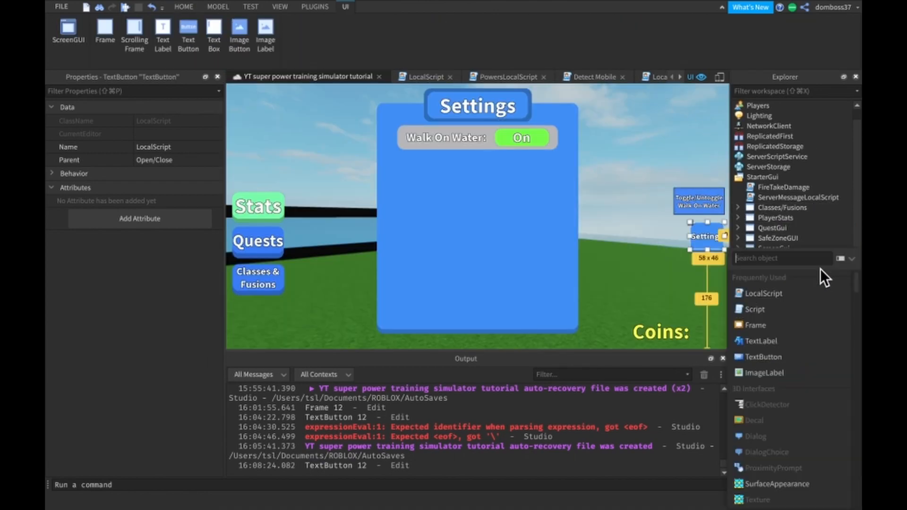
{"action": "left_click", "coordinate": [763, 293]}
{"action": "key", "text": "ctrl+a"}
{"action": "type", "text": "local player = game.Players.LocalPlayer  local frame = script.Parent.Parent.Frame  script.Parent.MouseButton1Click:Connect(function() \t--------------------------------------------- \t--                  TWEEN UI               -- \t--------------------------------------------- \tif not frame.Visible then \t\tframe.Visible = true \t\tframe:TweenPosition(UDim2.new(0.5,0,0.5,0)) \telse \t\tframe:TweenPosition(UDim2.new(0.5,0,-0.5,0)) \t\twait(1) \t\tframe.Visible = false \tend \t---------------------------------------------  \tplayer.PlayerGui.PlayerStats.Frame.Visible = false \tplayer.PlayerGui.QuestGui.Frame.Visible = false end)"}
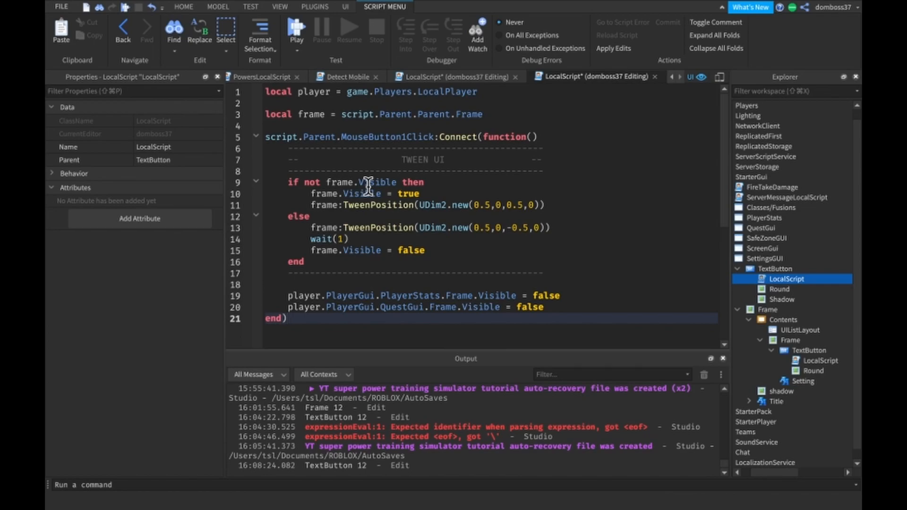
- Duplicate the line that hides the PlayerStats frame and change the copy's GUI name to Classes
{"action": "left_click_drag", "start_coordinate": [562, 295], "coordinate": [265, 289]}
{"action": "key", "text": "ctrl+c"}
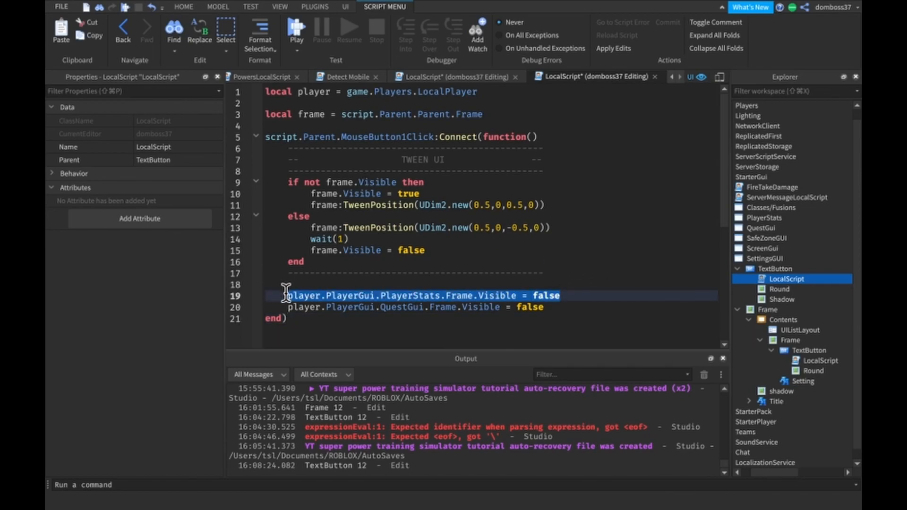
{"action": "left_click", "coordinate": [311, 284]}
{"action": "key", "text": "ctrl+v"}
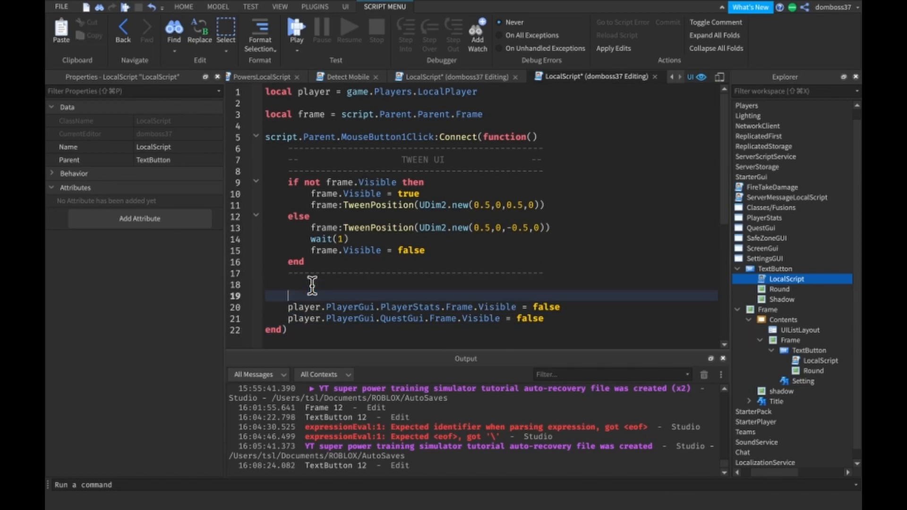
{"action": "double_click", "coordinate": [421, 295]}
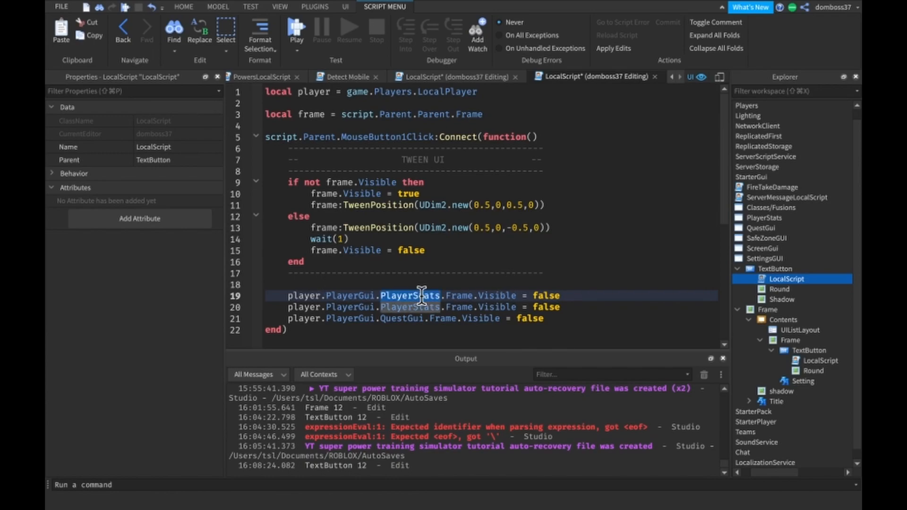
{"action": "type", "text": "Classes"}
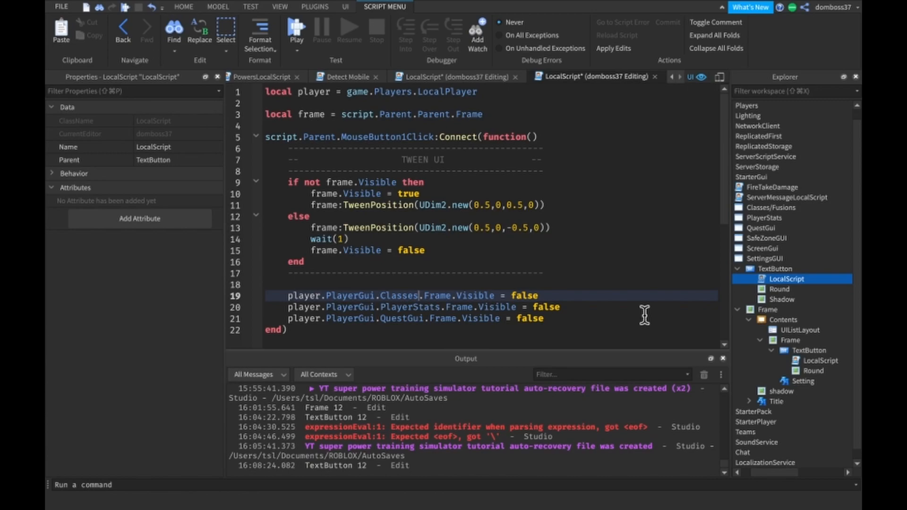
- Rewrite the Classes reference on line 19 as PlayerGui['Classes/Fusions'] and check the name and contents in StarterGui
{"action": "double_click", "coordinate": [402, 295]}
{"action": "key", "text": "BackSpace"}
{"action": "key", "text": "BackSpace"}
{"action": "type", "text": "['Classes/Fusions']"}
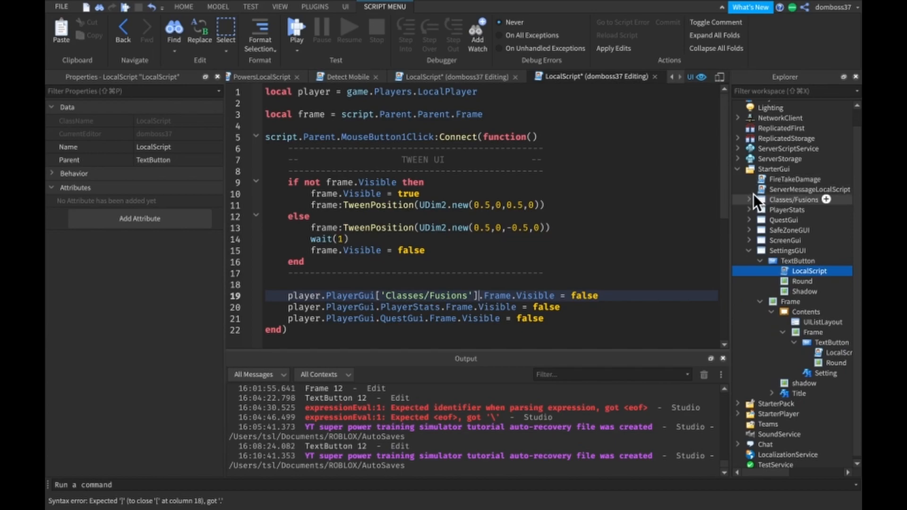
{"action": "left_click", "coordinate": [748, 198]}
{"action": "left_click", "coordinate": [749, 198]}
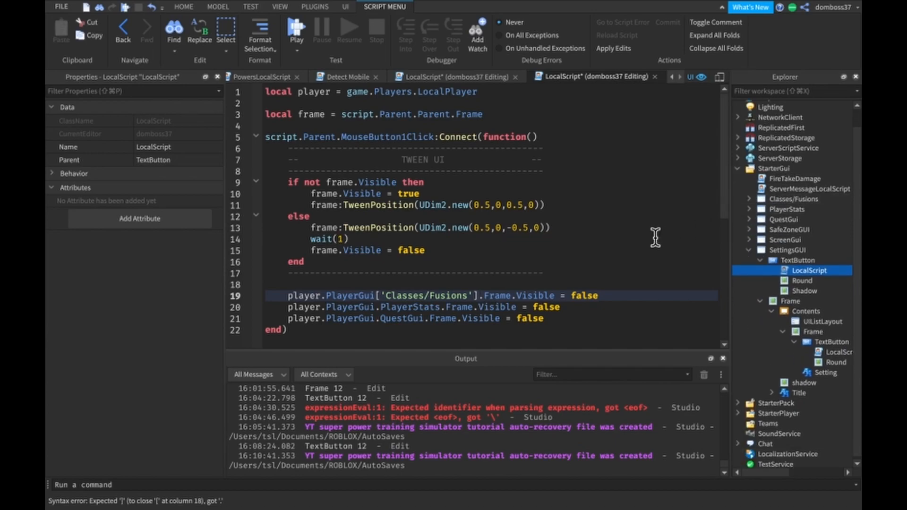
{"action": "scroll", "coordinate": [776, 241], "scroll_direction": "up", "scroll_amount": 2}
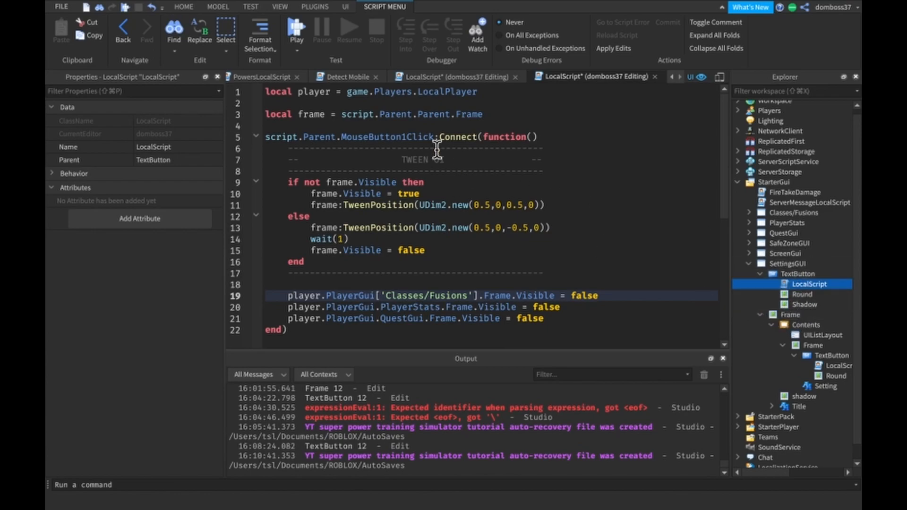
- Close the PowersLocalScript and dismiss the Script Recovery window
{"action": "left_click", "coordinate": [265, 75]}
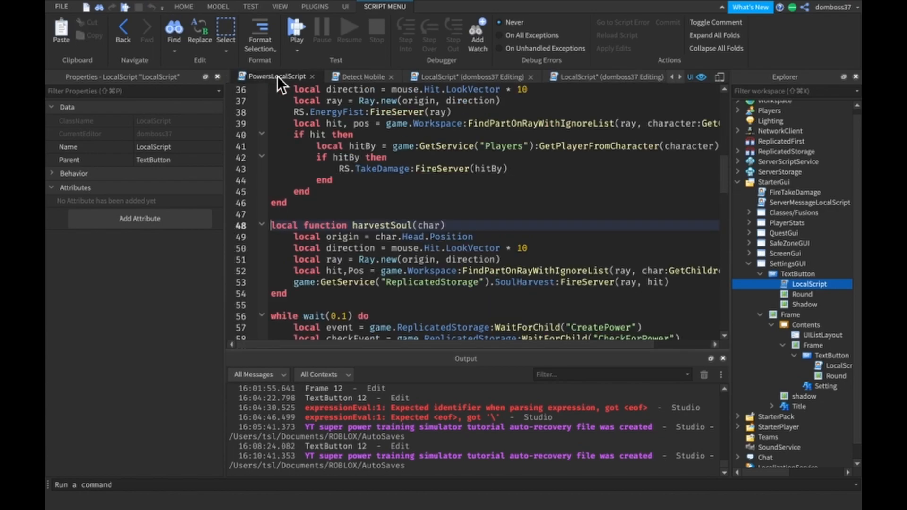
{"action": "left_click", "coordinate": [312, 77]}
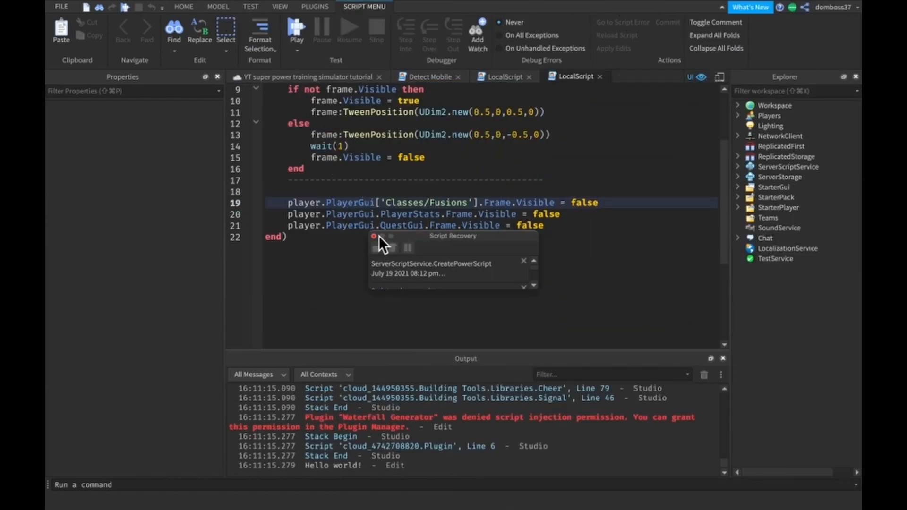
{"action": "left_click", "coordinate": [373, 237]}
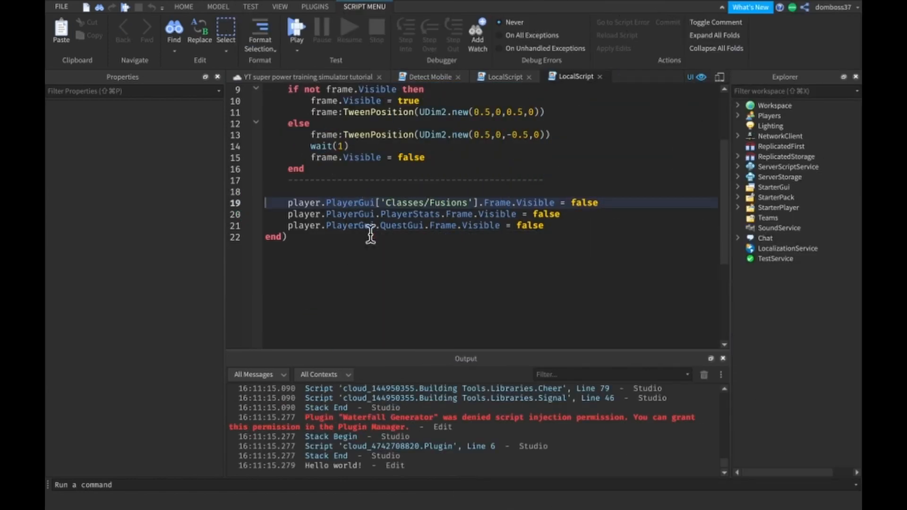
- Return to the place's 3D view and make the Frame in SettingsGUI invisible
{"action": "left_click", "coordinate": [298, 77]}
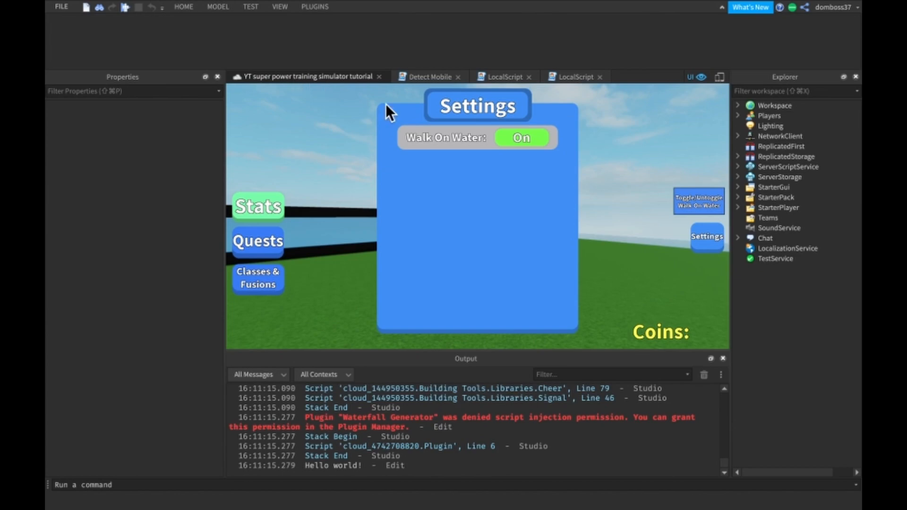
{"action": "left_click", "coordinate": [738, 187]}
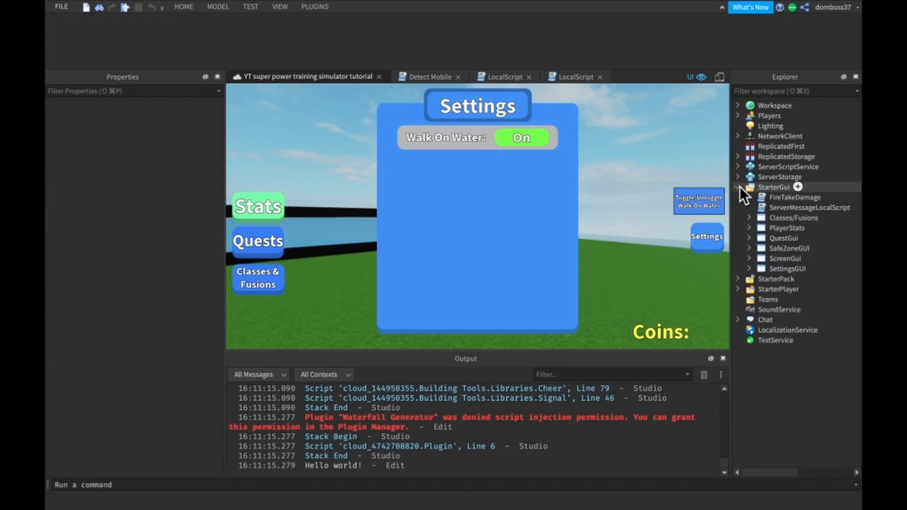
{"action": "left_click", "coordinate": [748, 267]}
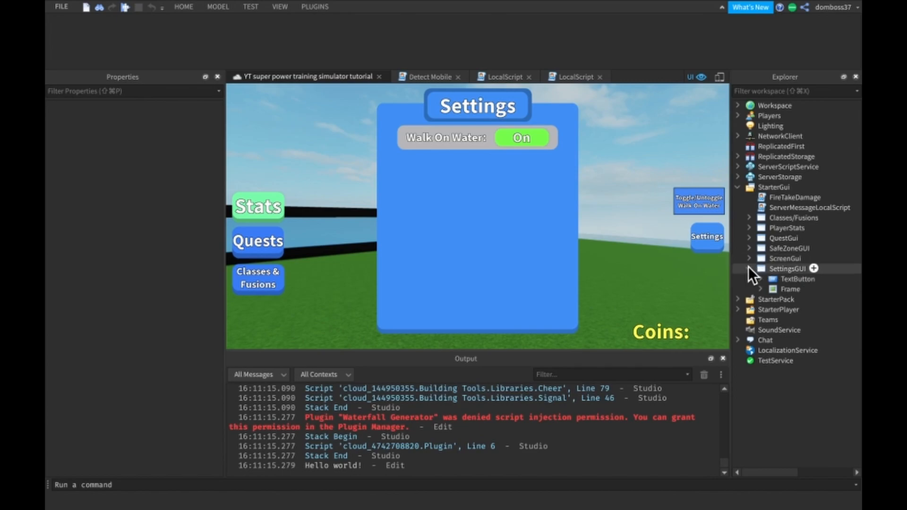
{"action": "left_click", "coordinate": [776, 289]}
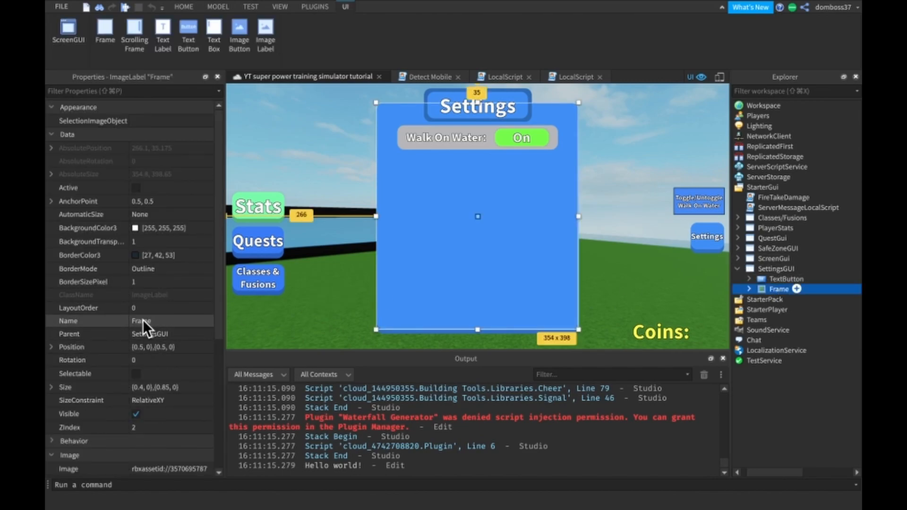
{"action": "left_click", "coordinate": [137, 414]}
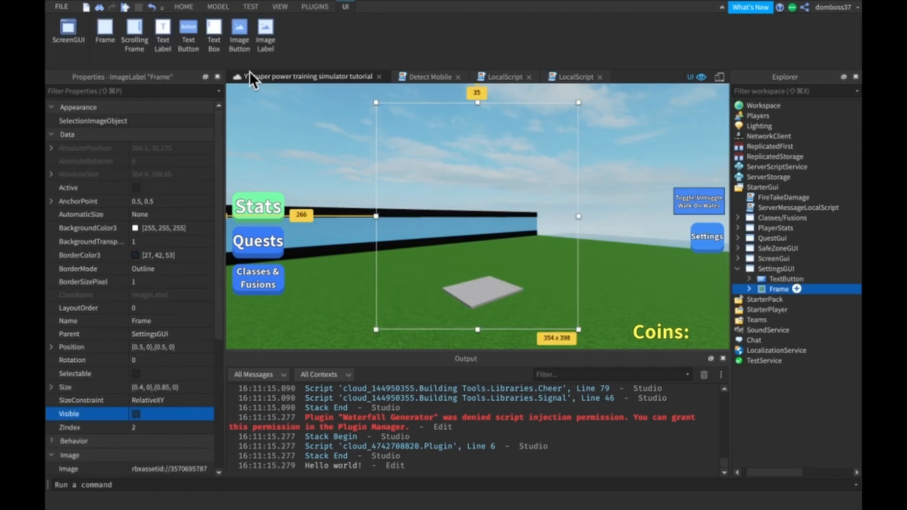
- Start a playtest and test opening and closing the Settings panel with its button while moving the character
{"action": "left_click", "coordinate": [184, 9]}
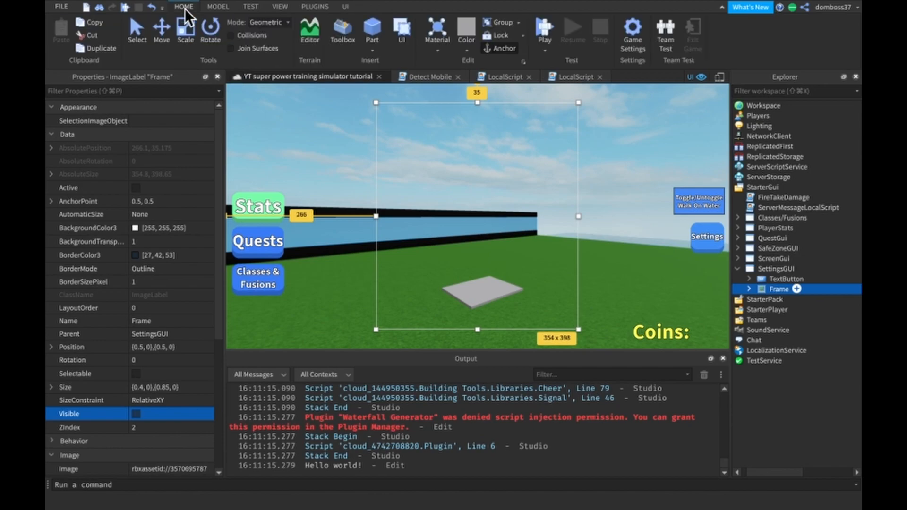
{"action": "left_click", "coordinate": [548, 30]}
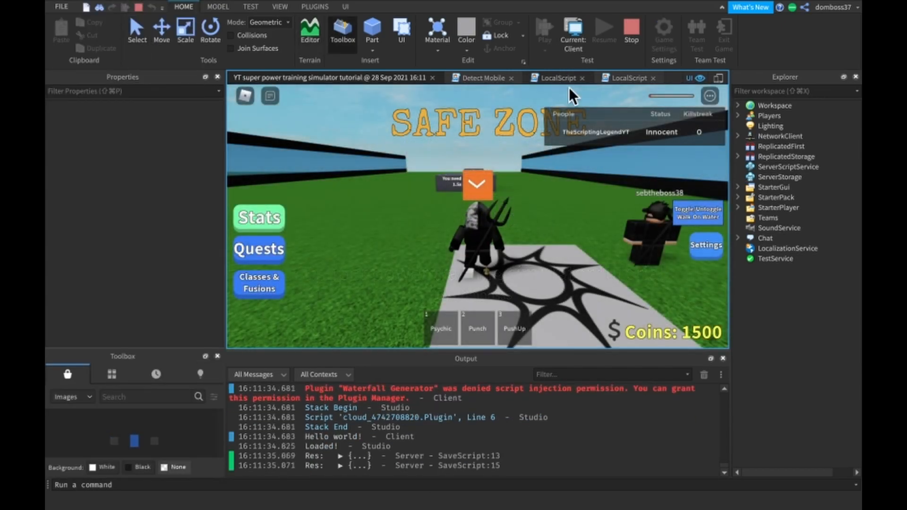
{"action": "left_click", "coordinate": [705, 246]}
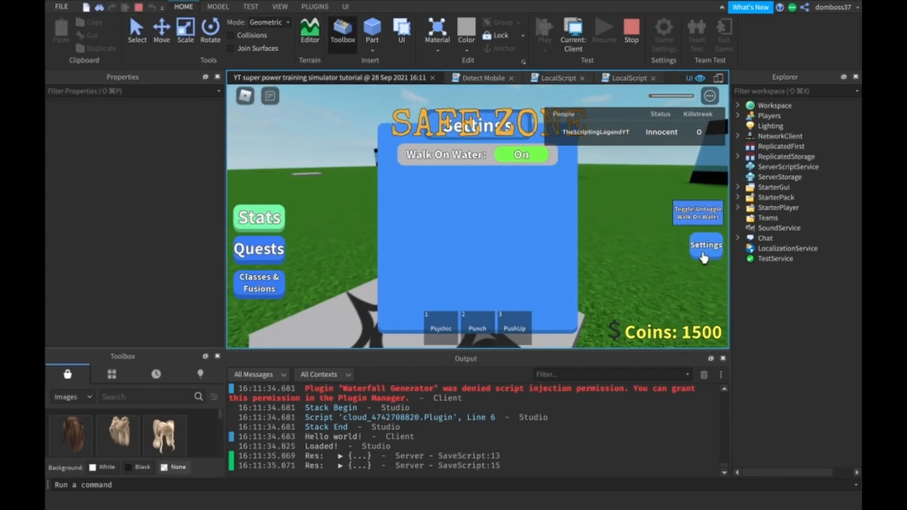
{"action": "key", "text": "w"}
{"action": "key", "text": "a"}
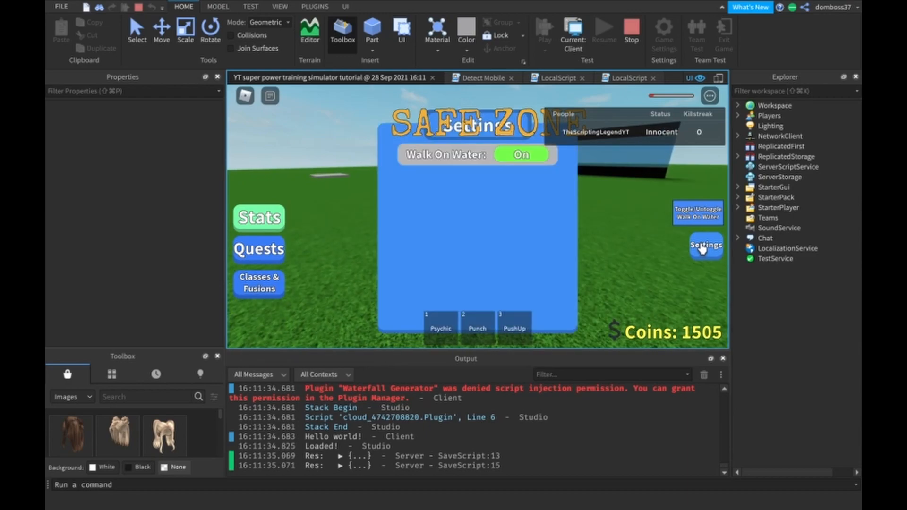
{"action": "left_click", "coordinate": [704, 246]}
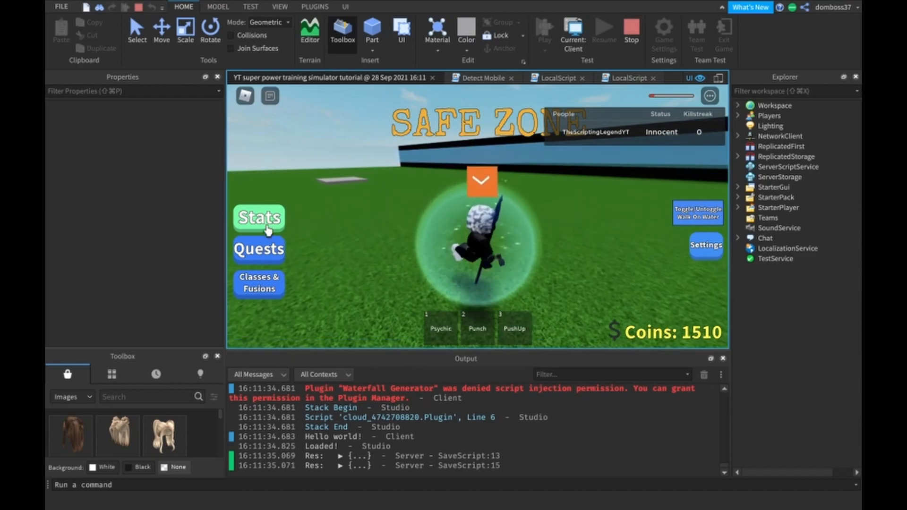
- Open and close the Stats panel in the playtest to compare its behaviour
{"action": "left_click", "coordinate": [267, 230]}
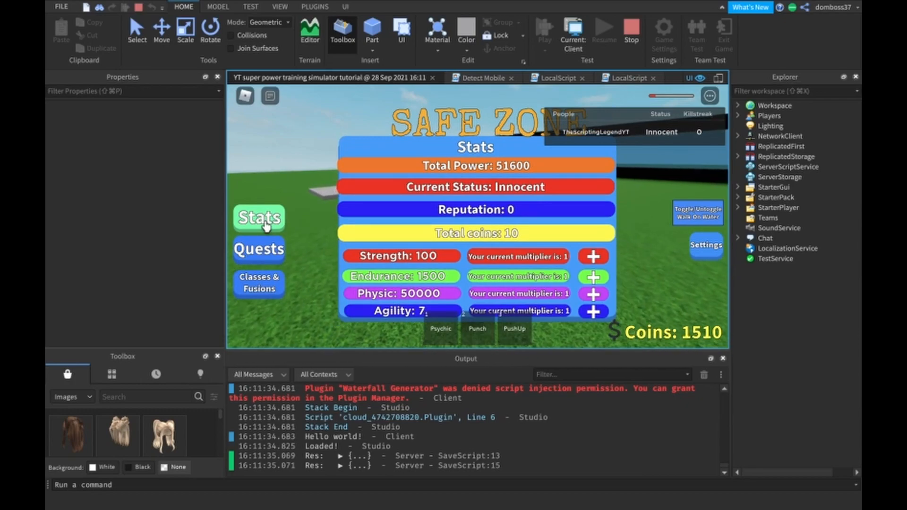
{"action": "left_click", "coordinate": [266, 226]}
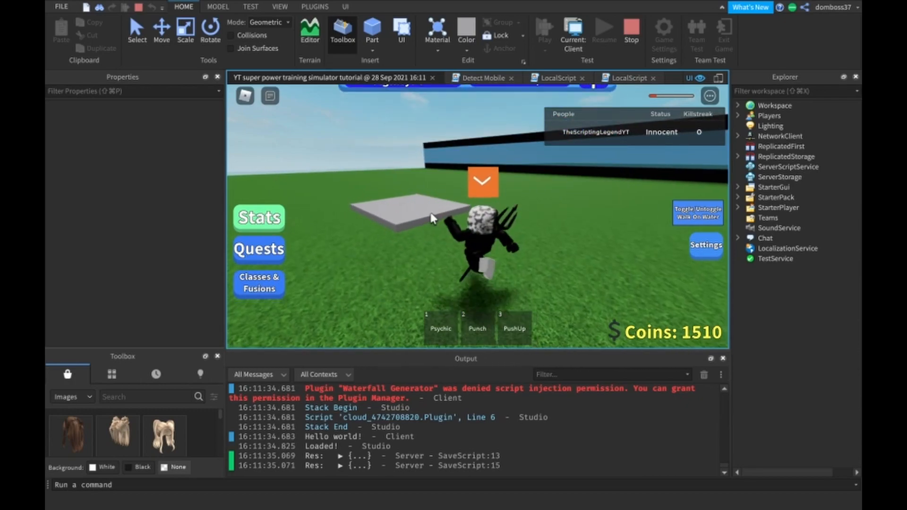
{"action": "right_click_drag", "start_coordinate": [431, 214], "coordinate": [430, 214]}
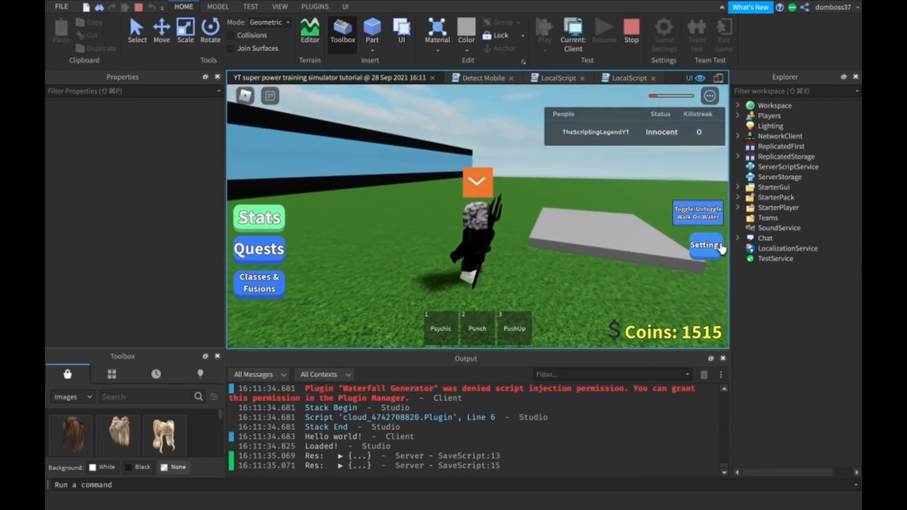
- Walk the character onto the water with the Settings panel open and Walk On Water toggled off and back on
{"action": "left_click", "coordinate": [706, 244]}
{"action": "left_click", "coordinate": [515, 157]}
{"action": "left_click", "coordinate": [515, 158]}
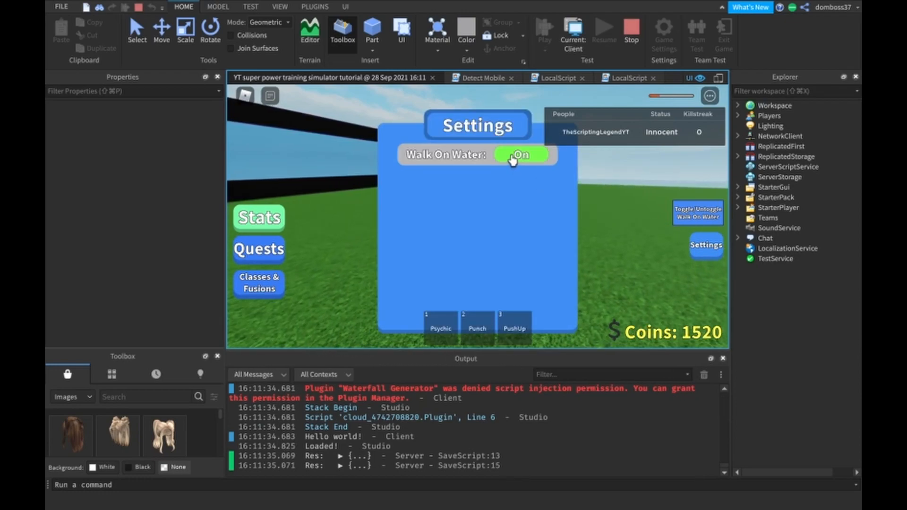
{"action": "key", "text": "d"}
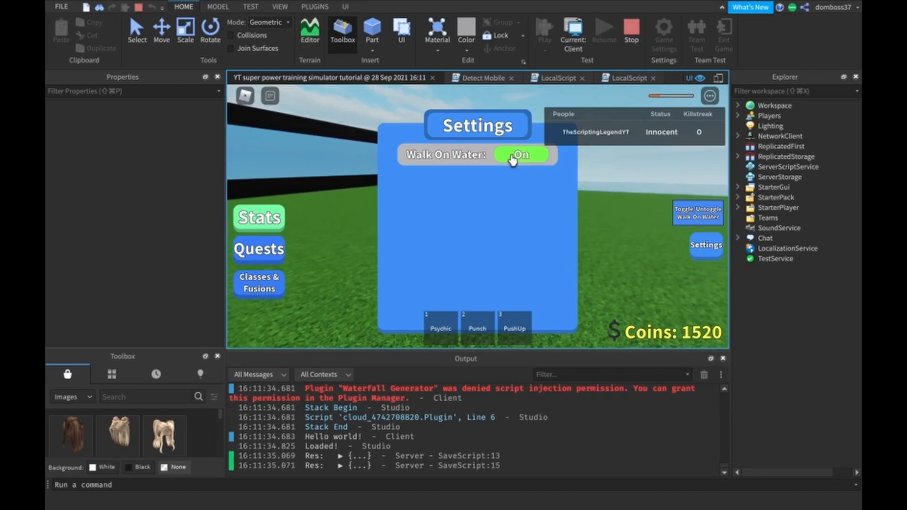
{"action": "key", "text": "d"}
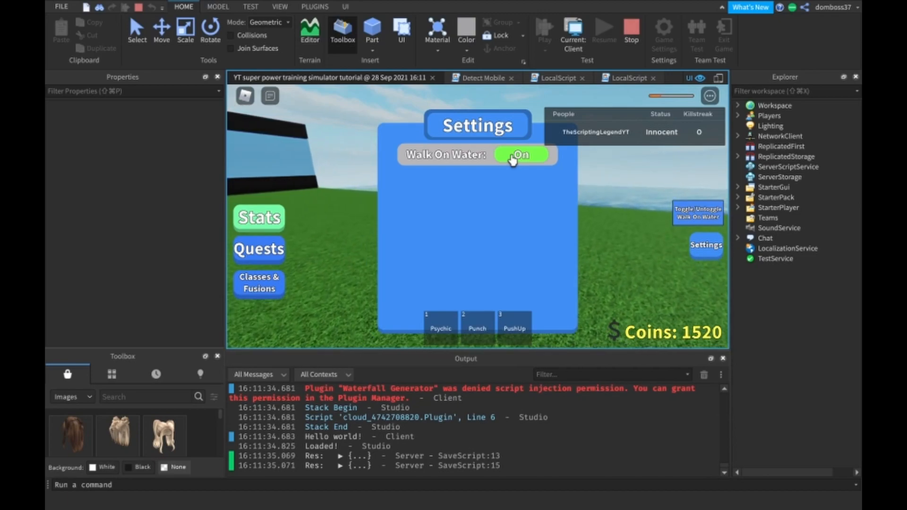
{"action": "key", "text": "d"}
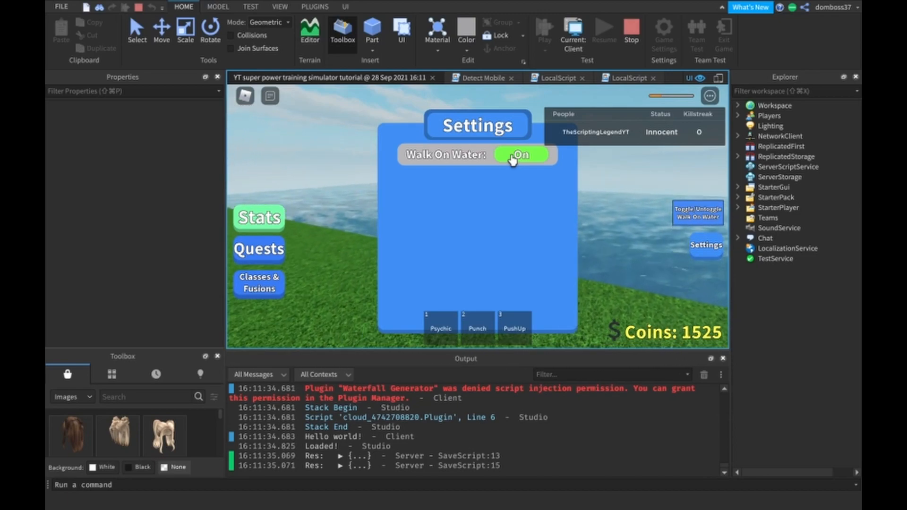
{"action": "key", "text": "d"}
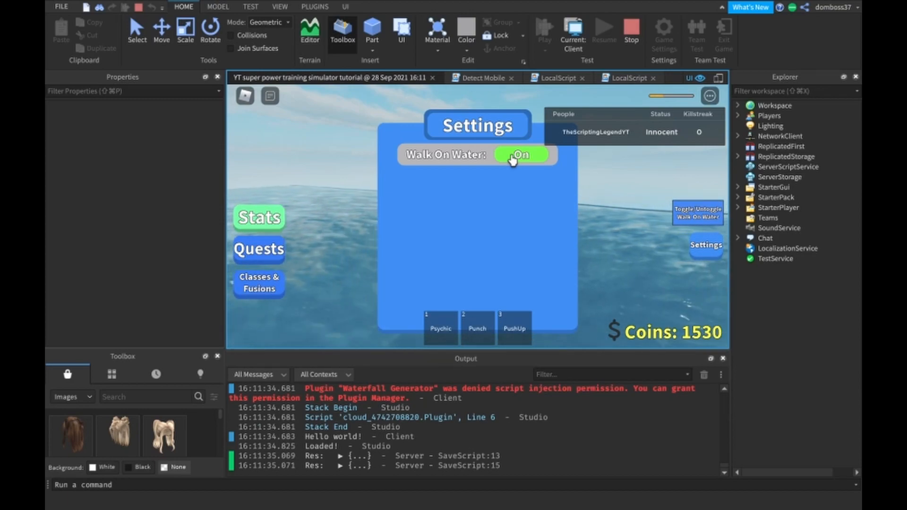
- Toggle Walk On Water off and on repeatedly while in the water, finishing with it on, and close and reopen the Settings panel
{"action": "left_click", "coordinate": [513, 160]}
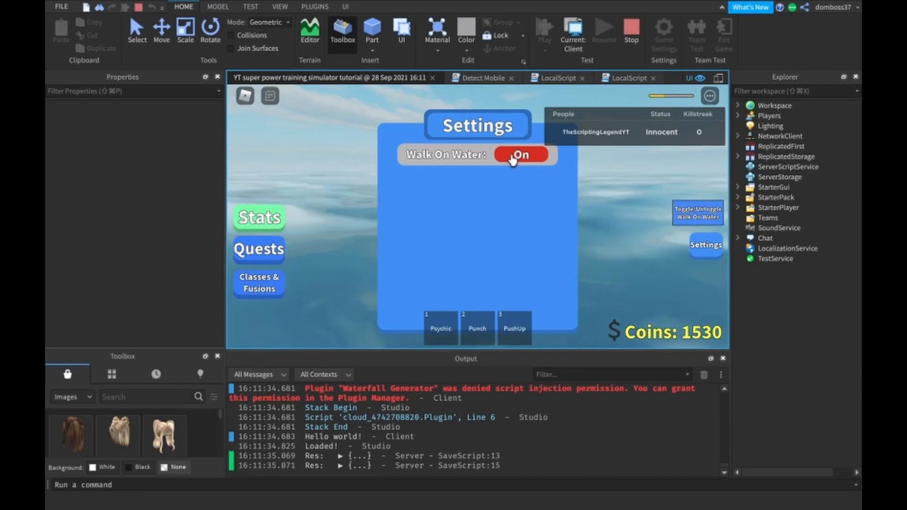
{"action": "left_click", "coordinate": [512, 160]}
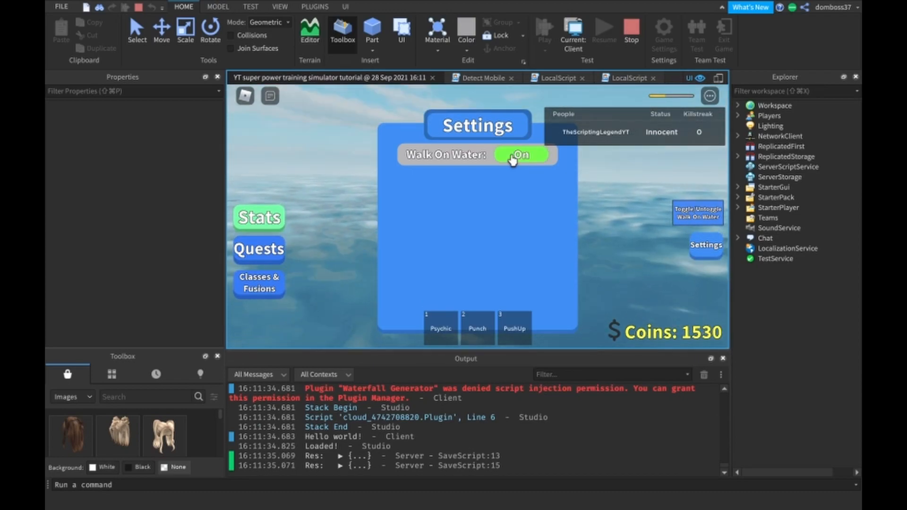
{"action": "left_click", "coordinate": [512, 160]}
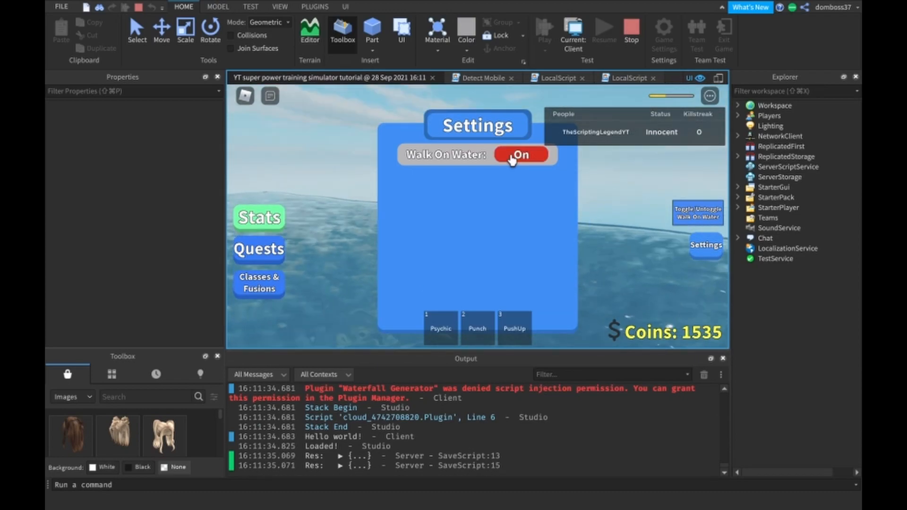
{"action": "left_click", "coordinate": [511, 160]}
{"action": "left_click", "coordinate": [511, 160]}
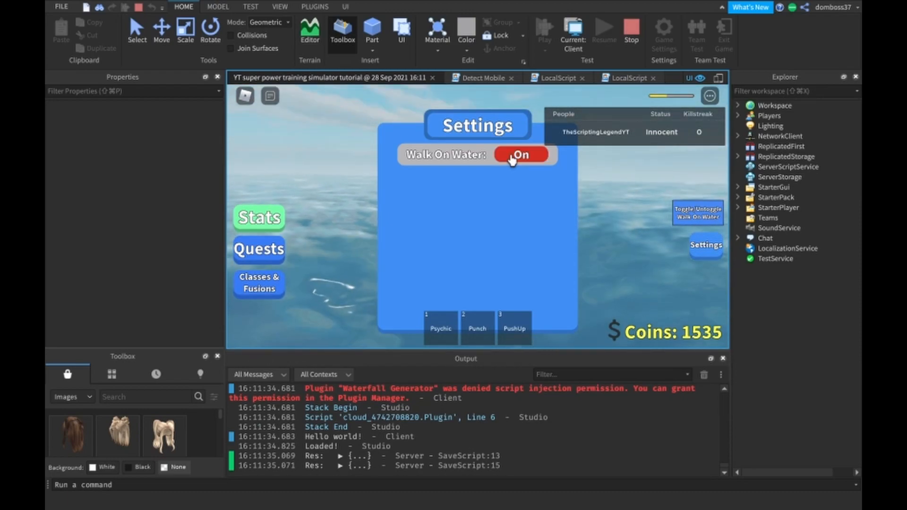
{"action": "left_click", "coordinate": [511, 159]}
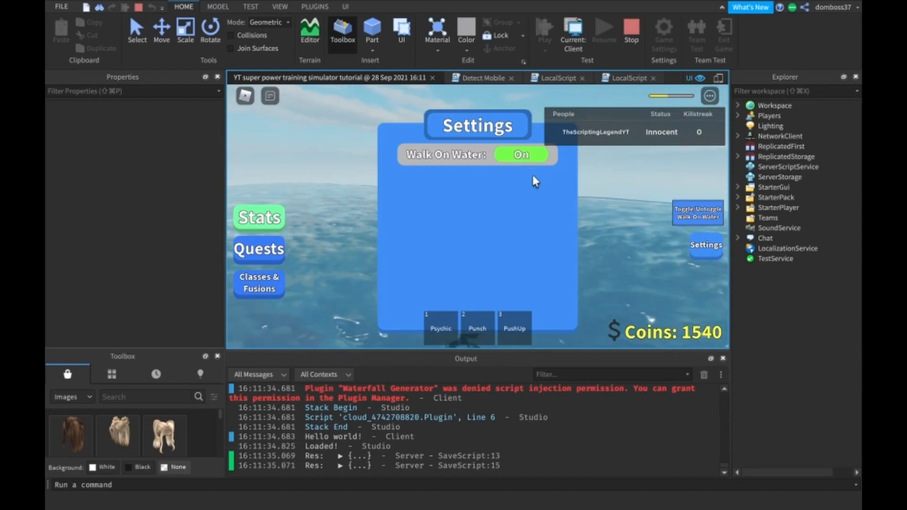
{"action": "left_click", "coordinate": [701, 245]}
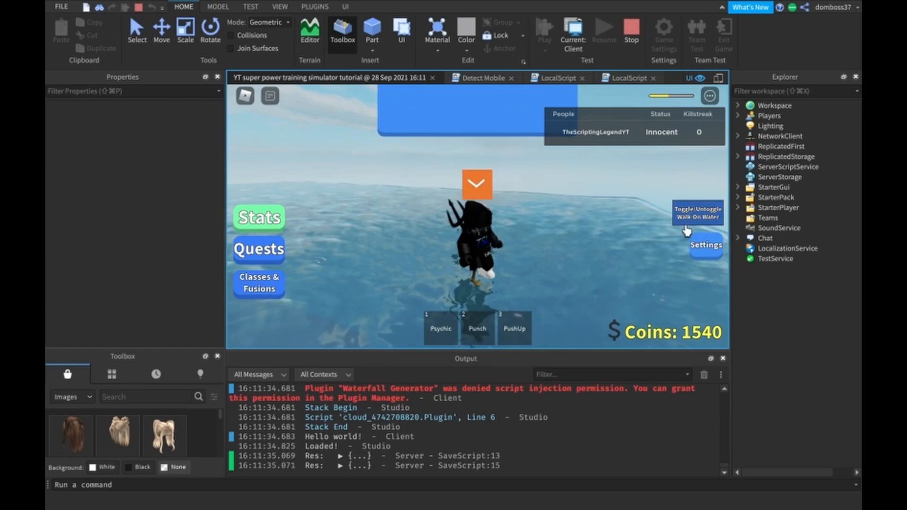
{"action": "left_click", "coordinate": [704, 248]}
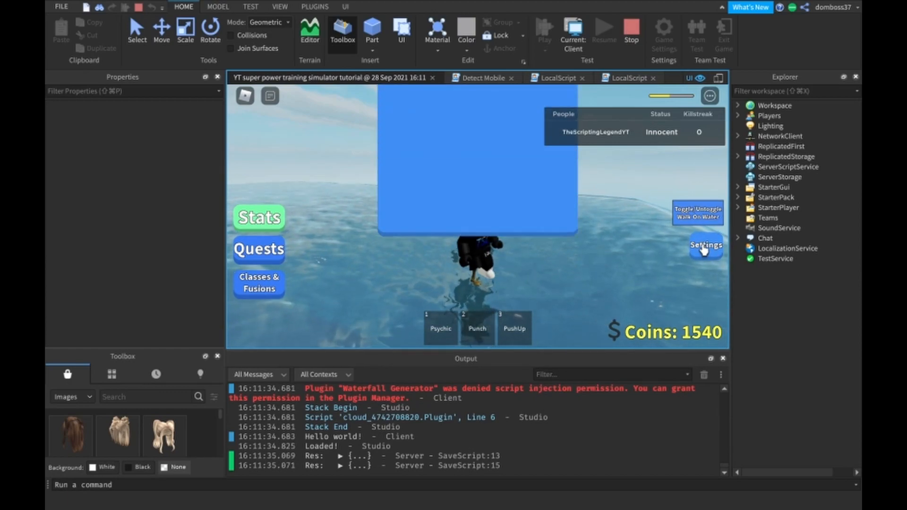
- Close and reopen the Settings panel a few more times with its button, and stop the playtest
{"action": "left_click", "coordinate": [704, 248]}
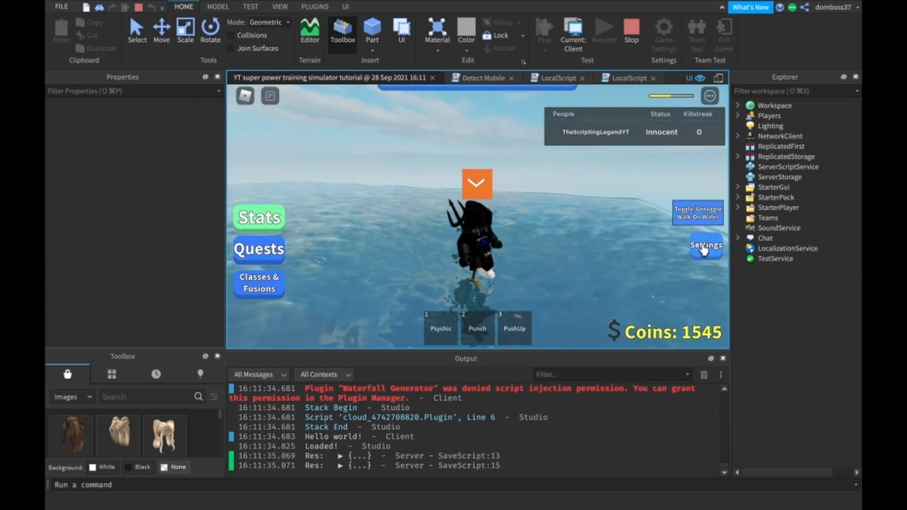
{"action": "left_click", "coordinate": [704, 248]}
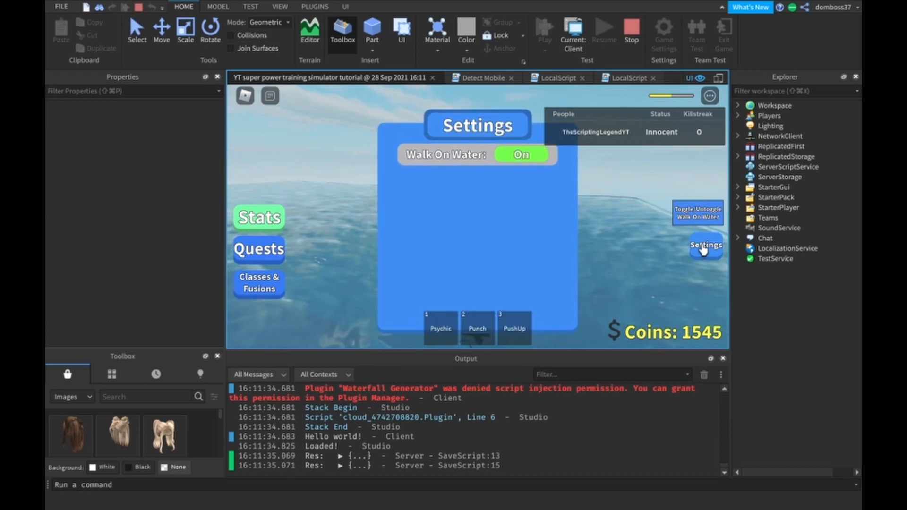
{"action": "left_click", "coordinate": [703, 248]}
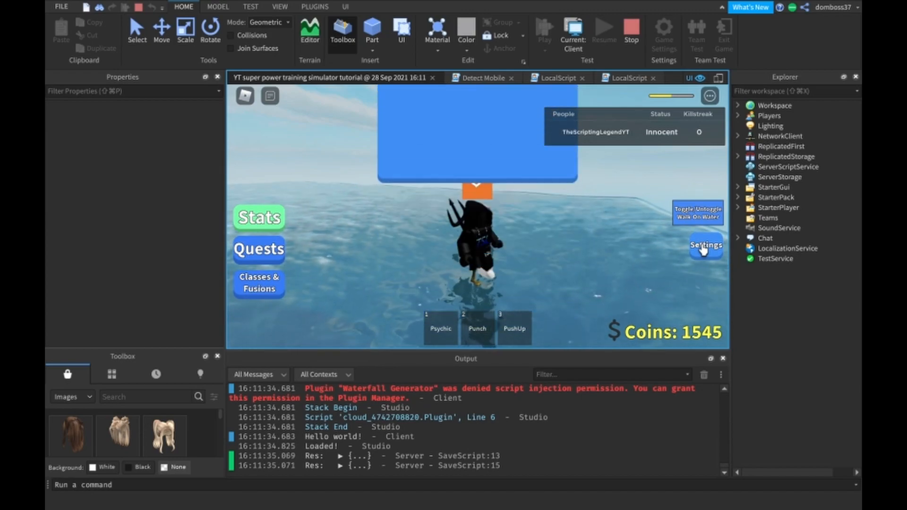
{"action": "left_click", "coordinate": [628, 42]}
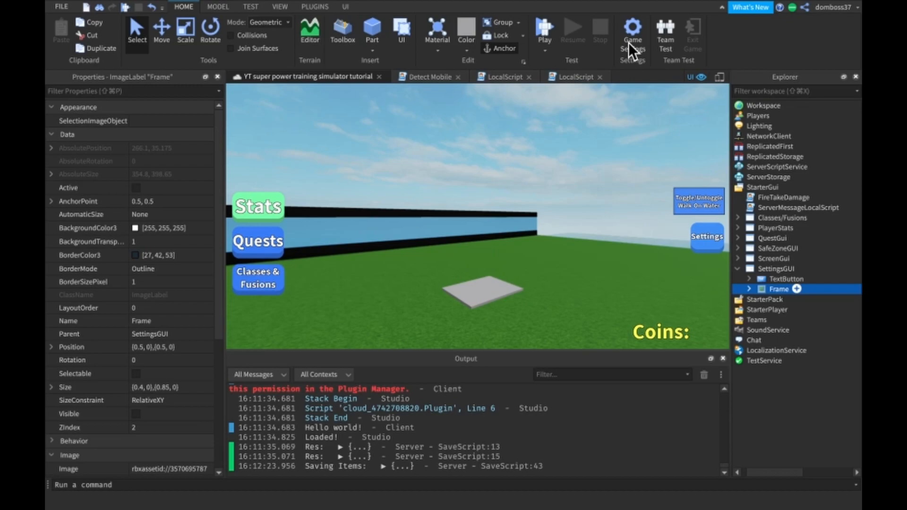
- Rename the TextButton directly under SettingsGUI as Open/Close
{"action": "left_click", "coordinate": [769, 276]}
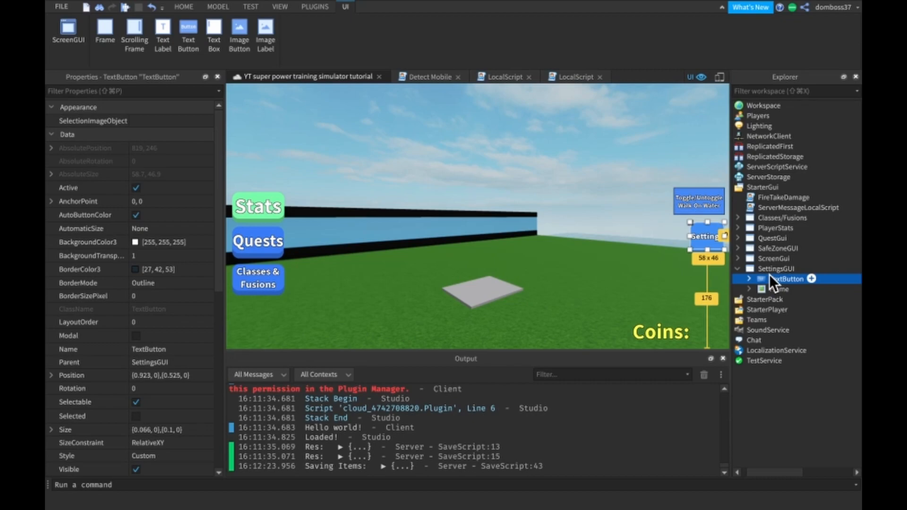
{"action": "key", "text": "ctrl+Right"}
{"action": "key", "text": "ctrl+Left"}
{"action": "left_click", "coordinate": [154, 349]}
{"action": "type", "text": "Open/Close"}
{"action": "key", "text": "Return"}
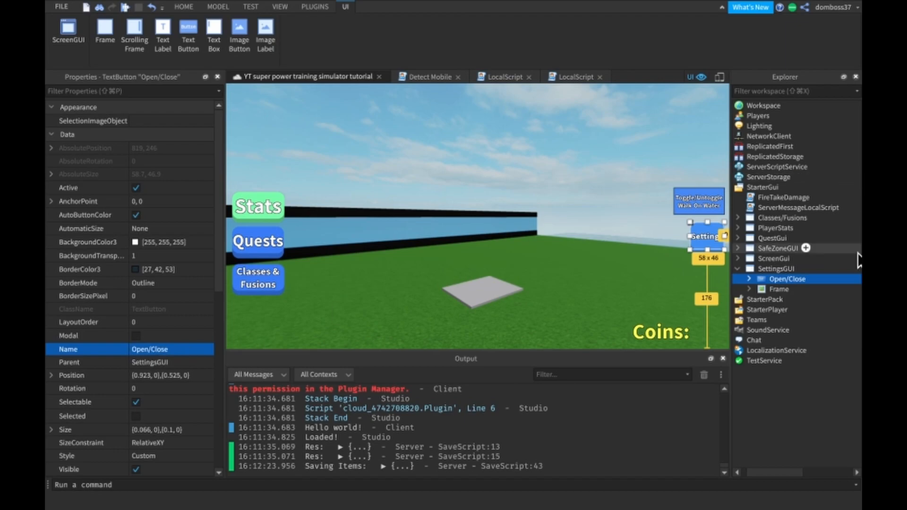
- Review the LocalScript inside the Open/Close button, and close the script and the button's tree branch
{"action": "left_click", "coordinate": [749, 278]}
{"action": "double_click", "coordinate": [774, 287]}
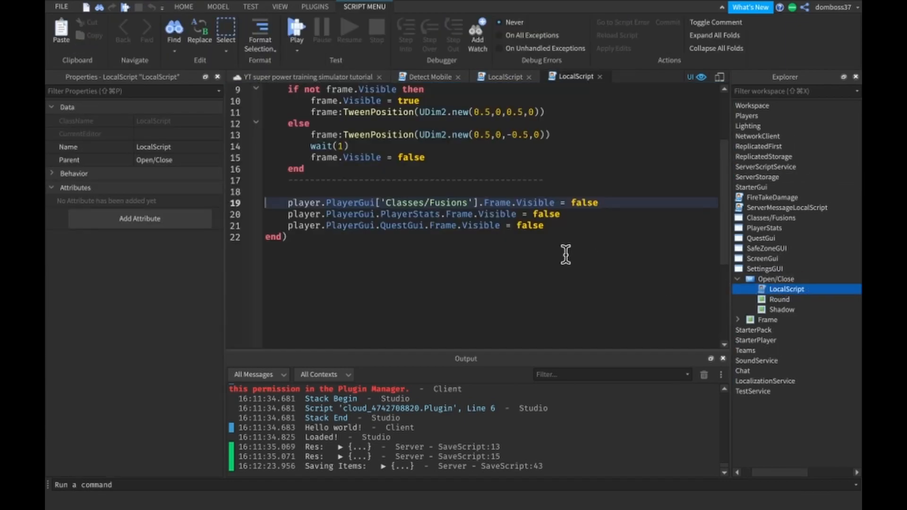
{"action": "scroll", "coordinate": [587, 169], "scroll_direction": "up", "scroll_amount": 3}
{"action": "left_click", "coordinate": [599, 76]}
{"action": "left_click", "coordinate": [737, 279]}
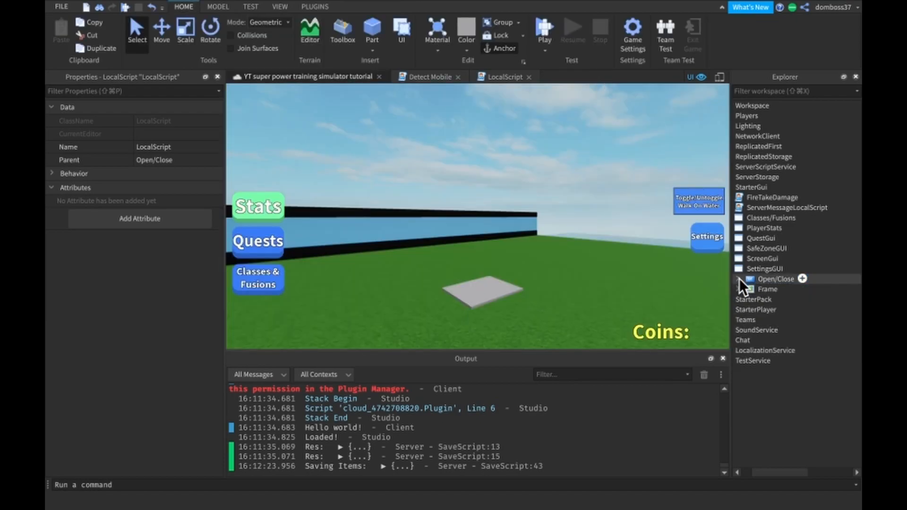
- Open the LocalScript of the walk-on-water TextButton nested in the Contents of SettingsGUI's Frame
{"action": "left_click", "coordinate": [760, 289]}
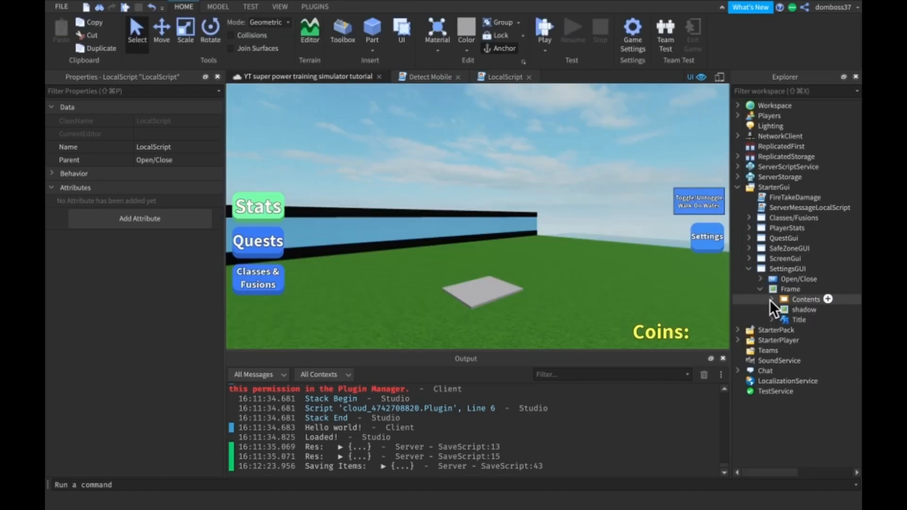
{"action": "left_click", "coordinate": [771, 299]}
{"action": "left_click", "coordinate": [783, 320]}
{"action": "left_click", "coordinate": [796, 330]}
{"action": "double_click", "coordinate": [813, 337]}
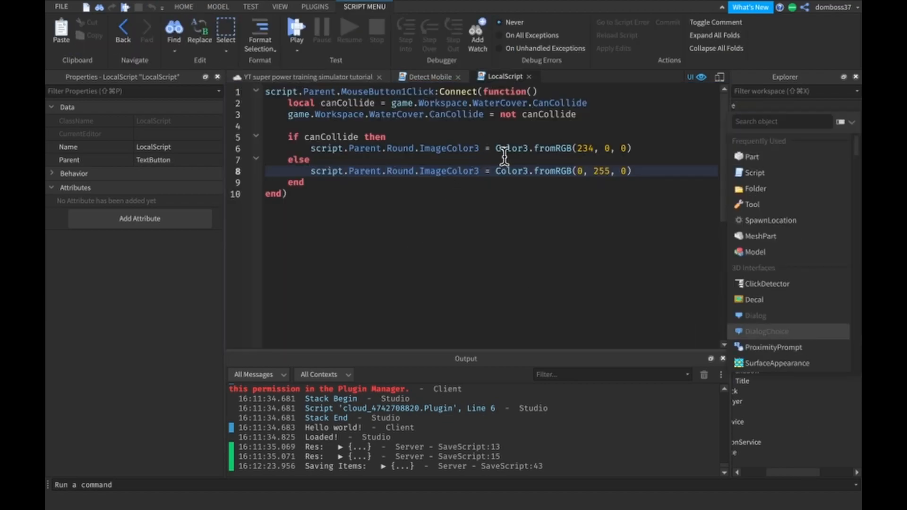
- Add script.Parent.Text = "Off" below the red colour line and script.Parent.Text = "On" below the green colour line
{"action": "left_click", "coordinate": [645, 148]}
{"action": "key", "text": "Return"}
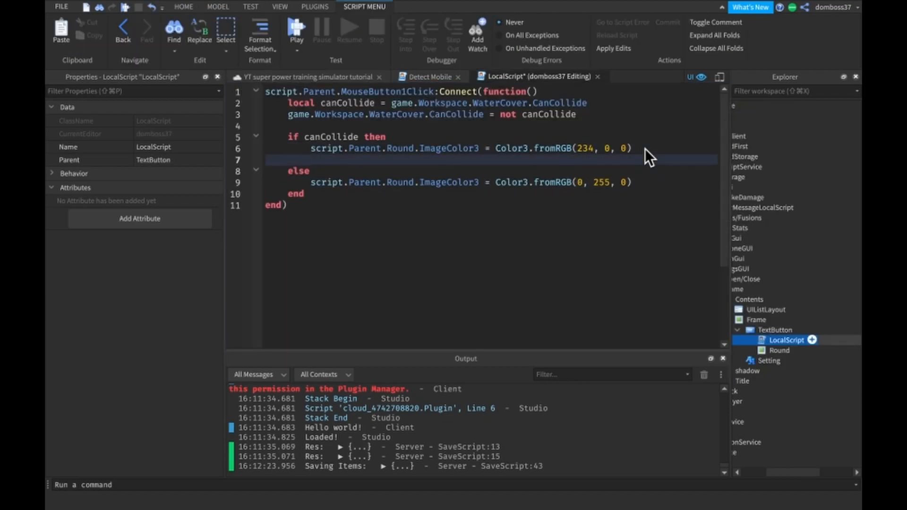
{"action": "type", "text": "script.Parent.Text = \"\""}
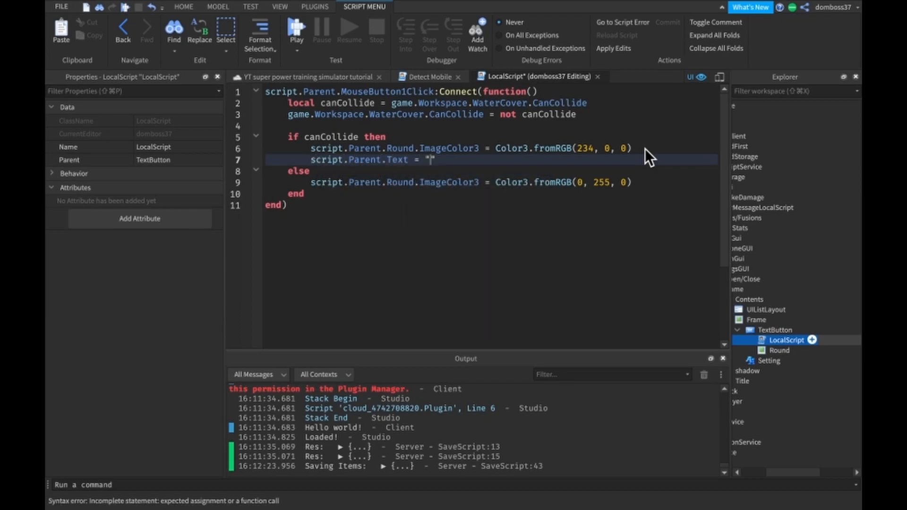
{"action": "type", "text": "Off"}
{"action": "left_click", "coordinate": [646, 180]}
{"action": "key", "text": "Return"}
{"action": "type", "text": "script.P"}
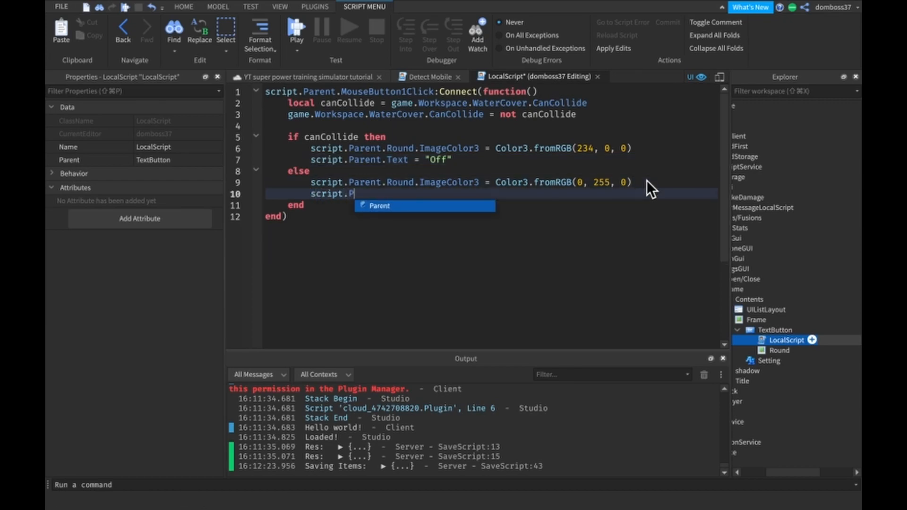
{"action": "type", "text": "arent.Text = \"On"}
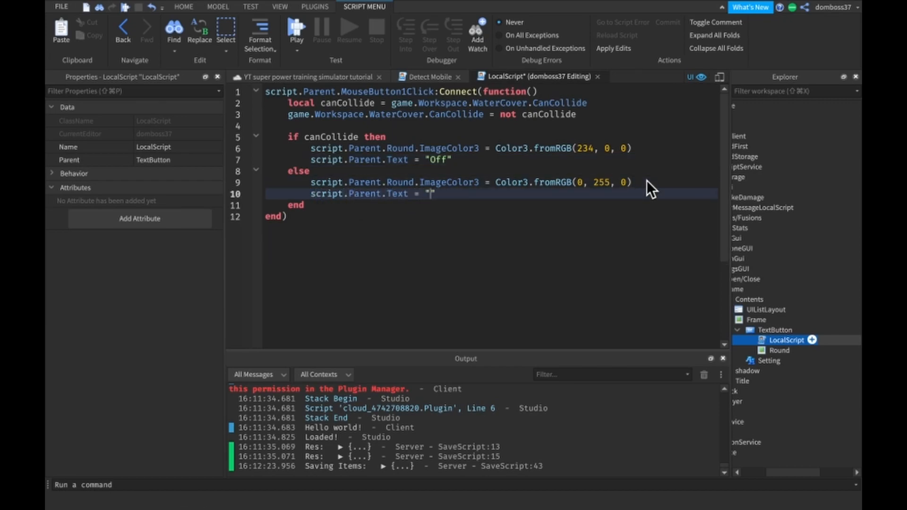
- Return to the place's 3D view and save the place to Roblox
{"action": "left_click", "coordinate": [362, 76]}
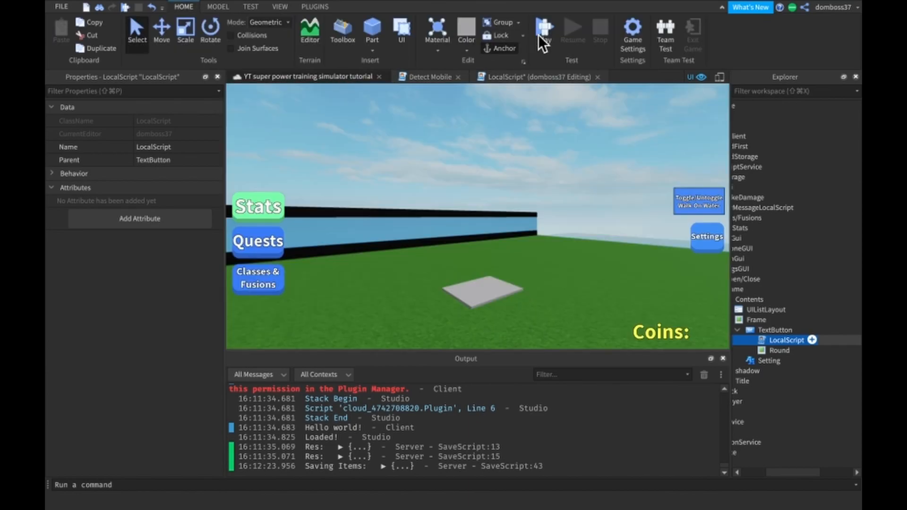
{"action": "left_click", "coordinate": [58, 7]}
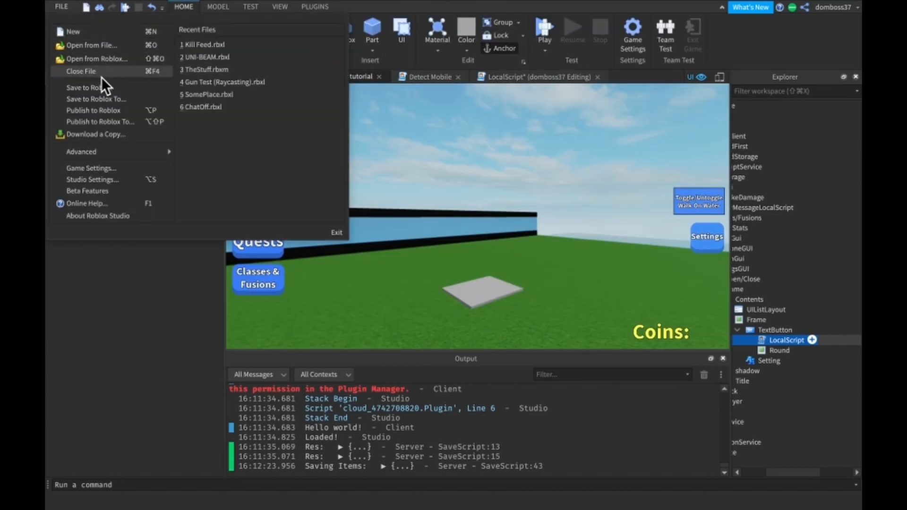
{"action": "left_click", "coordinate": [108, 89]}
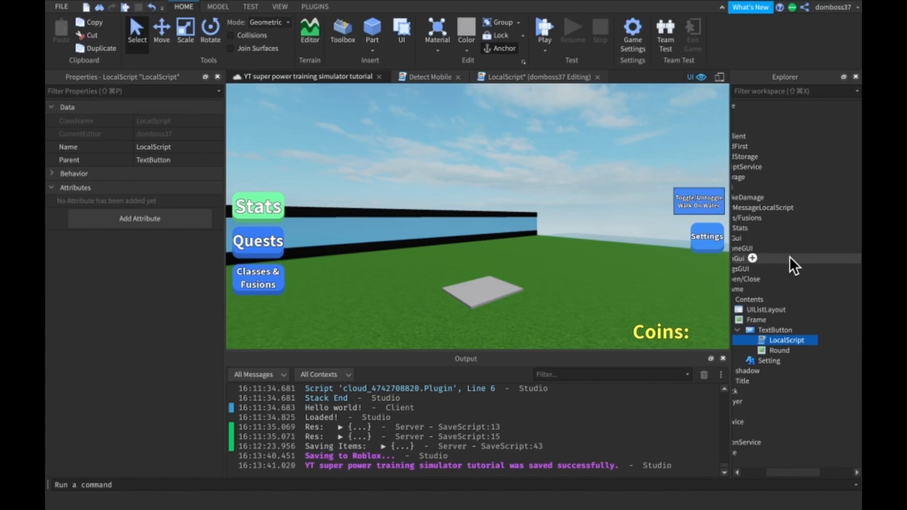
{"action": "scroll", "coordinate": [808, 267], "scroll_direction": "left", "scroll_amount": 3}
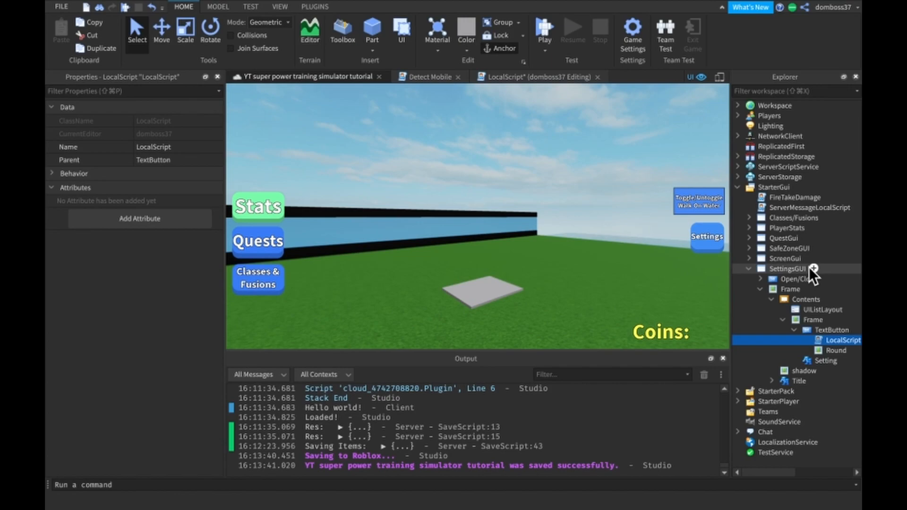